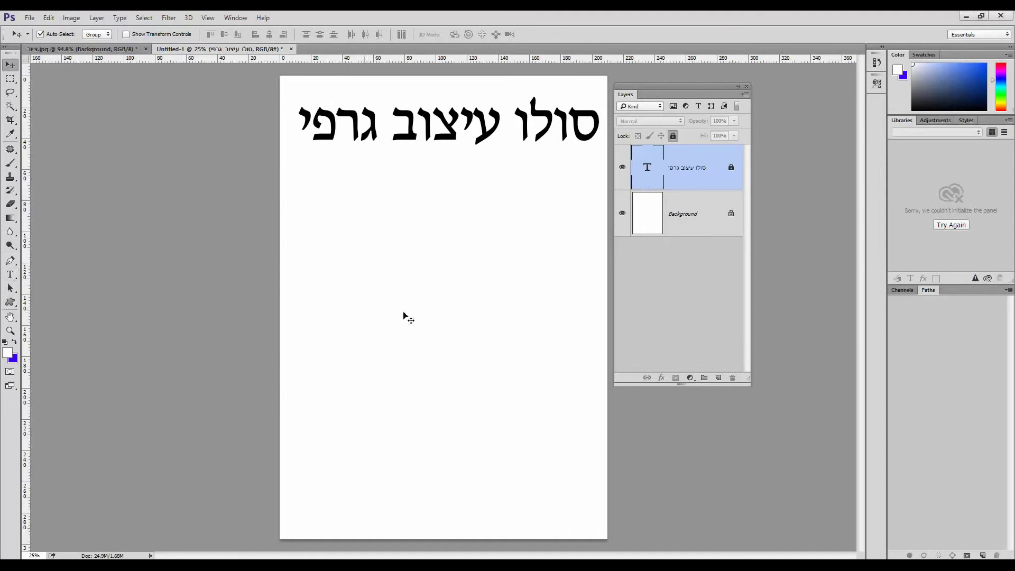
Add a new text line reading סולו עיצוב גרפי below the title
left_click(15, 275)
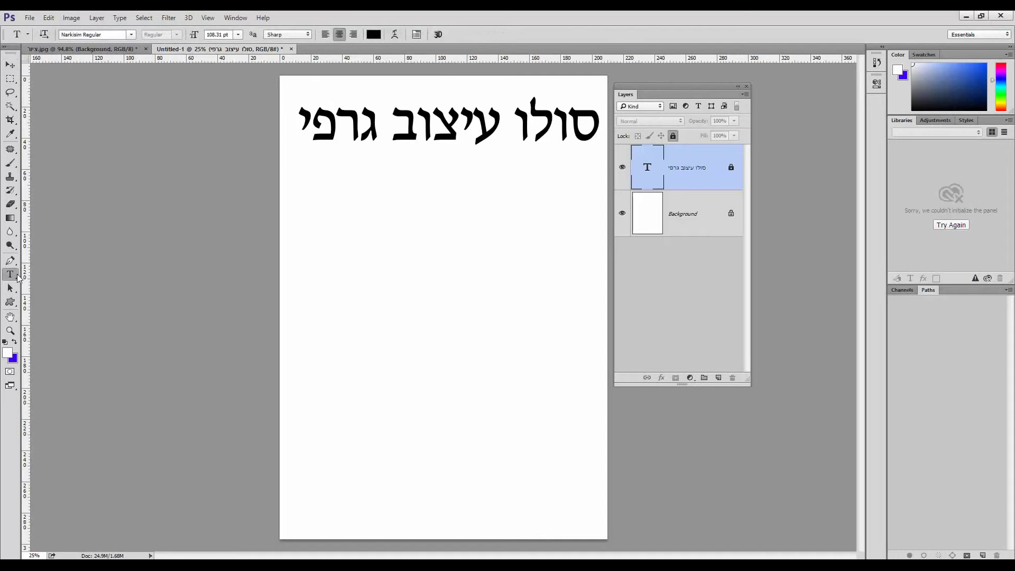
left_click(559, 253)
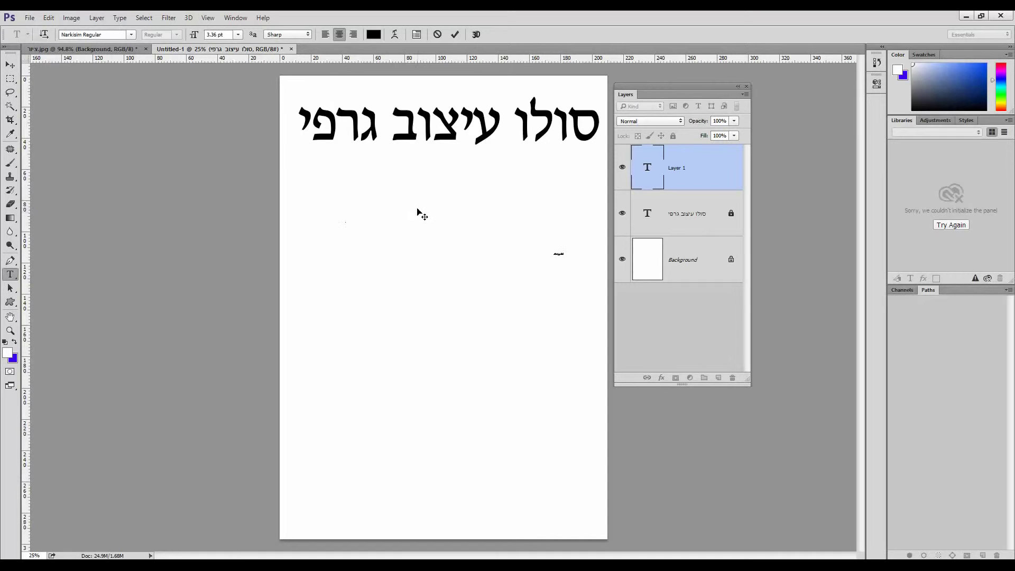
left_click(10, 65)
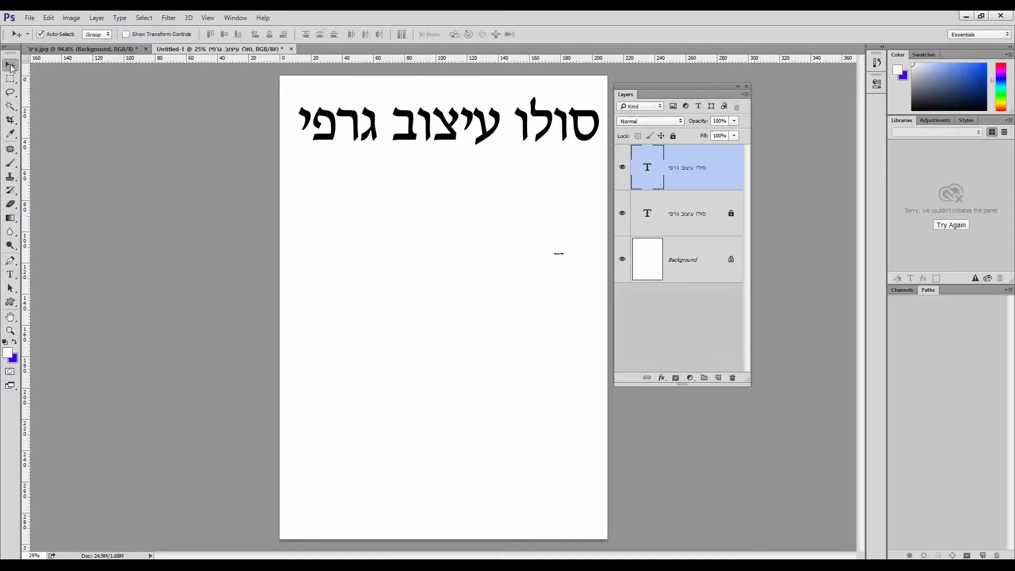
Scale the new line up to the title's width, then duplicate it below
left_click(46, 18)
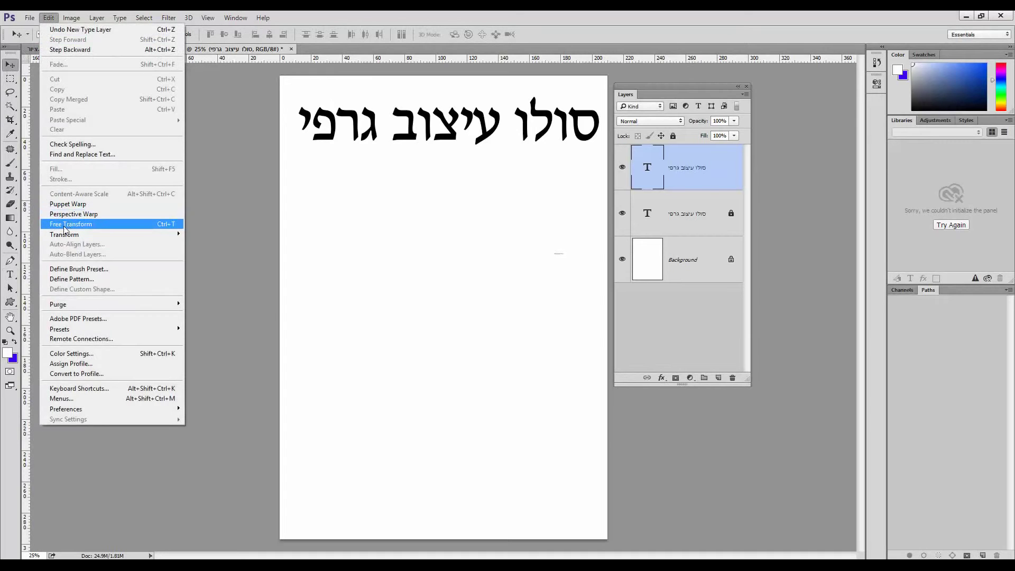
left_click(66, 224)
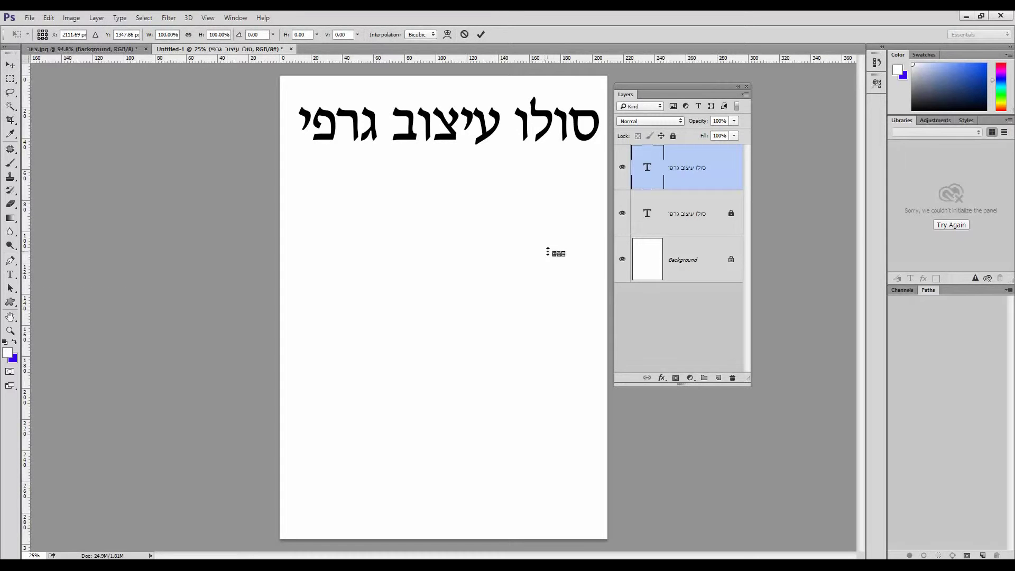
mouse_move(550, 248)
left_mouse_down()
mouse_move(379, 181)
mouse_move(349, 159)
left_mouse_up()
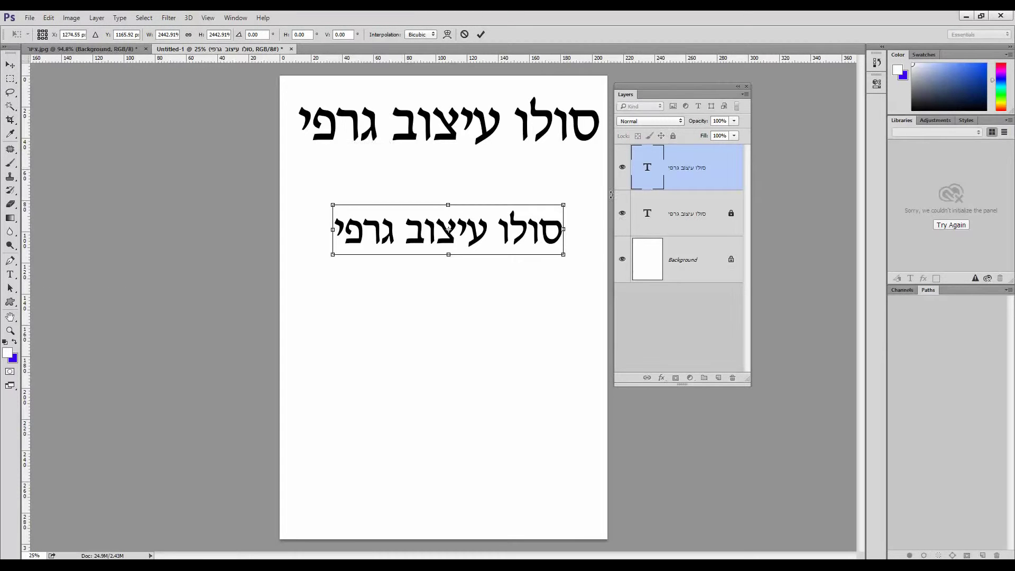
left_click_drag(562, 206, 584, 208)
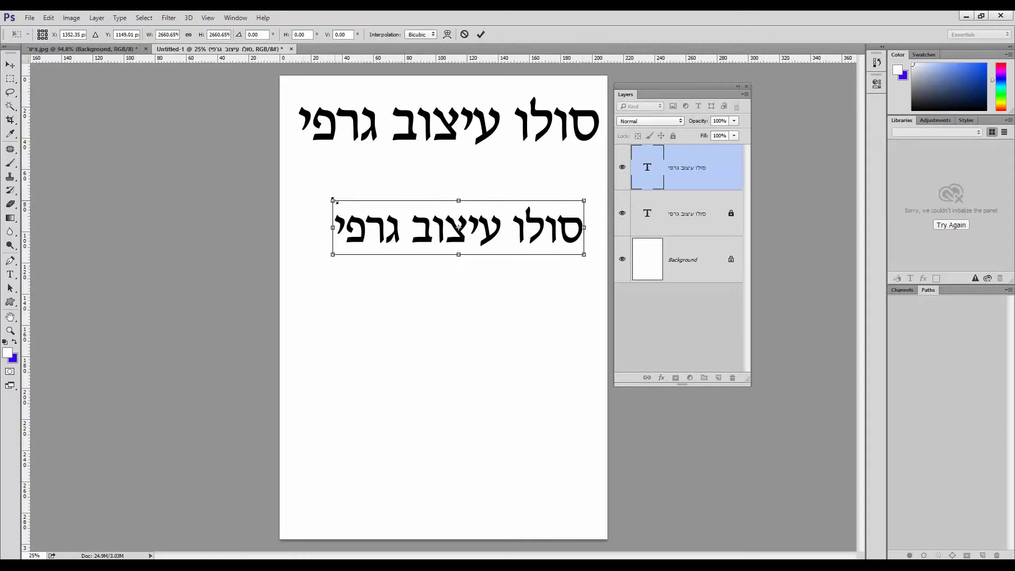
mouse_move(333, 209)
left_mouse_down()
mouse_move(307, 186)
mouse_move(302, 194)
left_mouse_up()
key("Return")
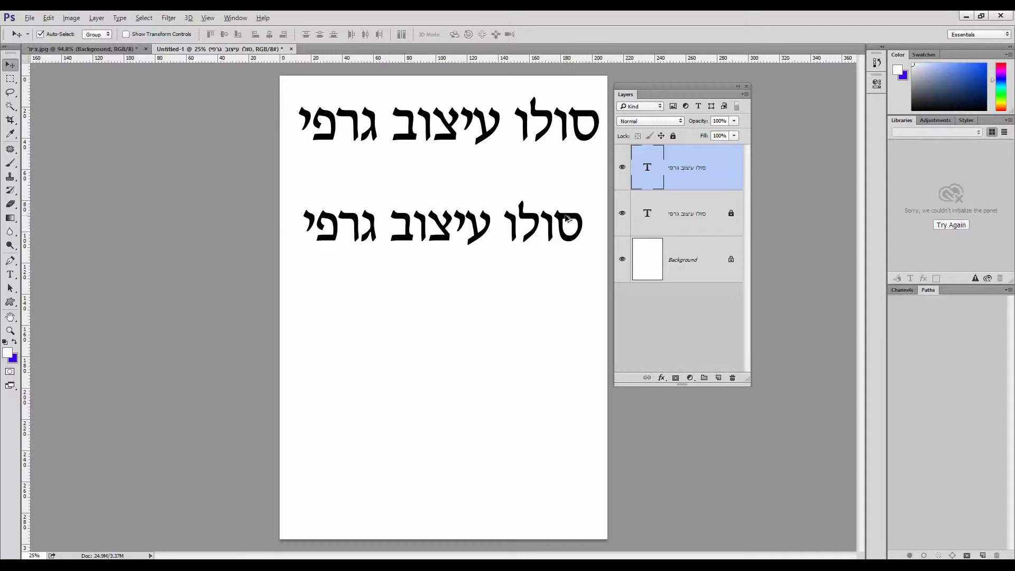
left_click_drag(567, 220, 570, 257)
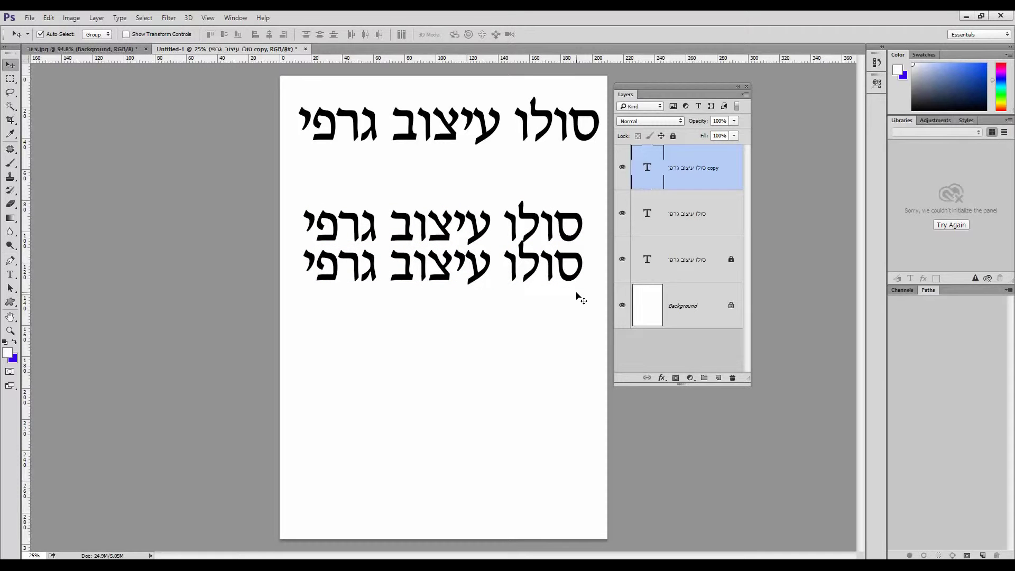
Flip the copied line vertically and nudge it up against the upright line
left_click(52, 21)
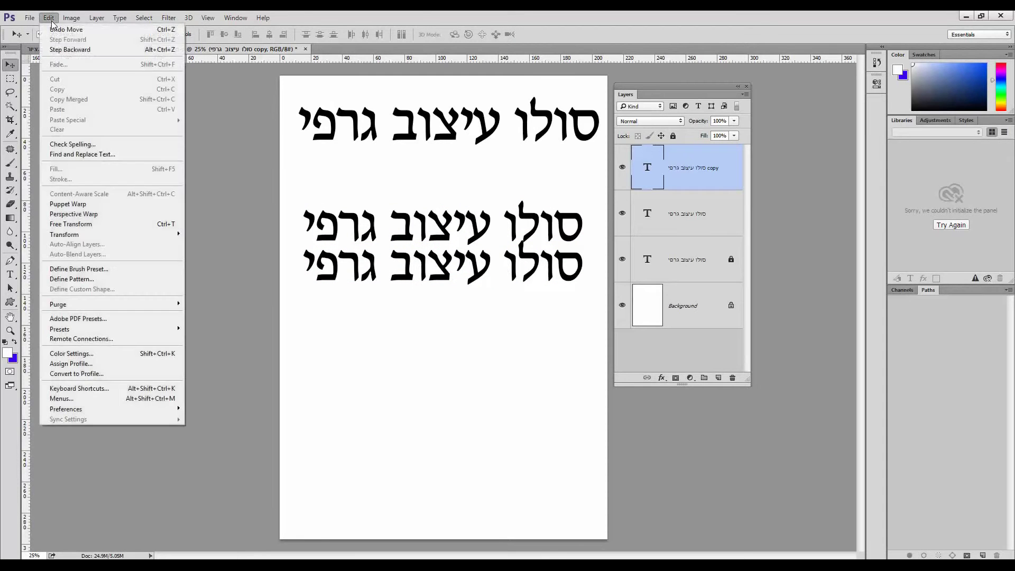
mouse_move(65, 234)
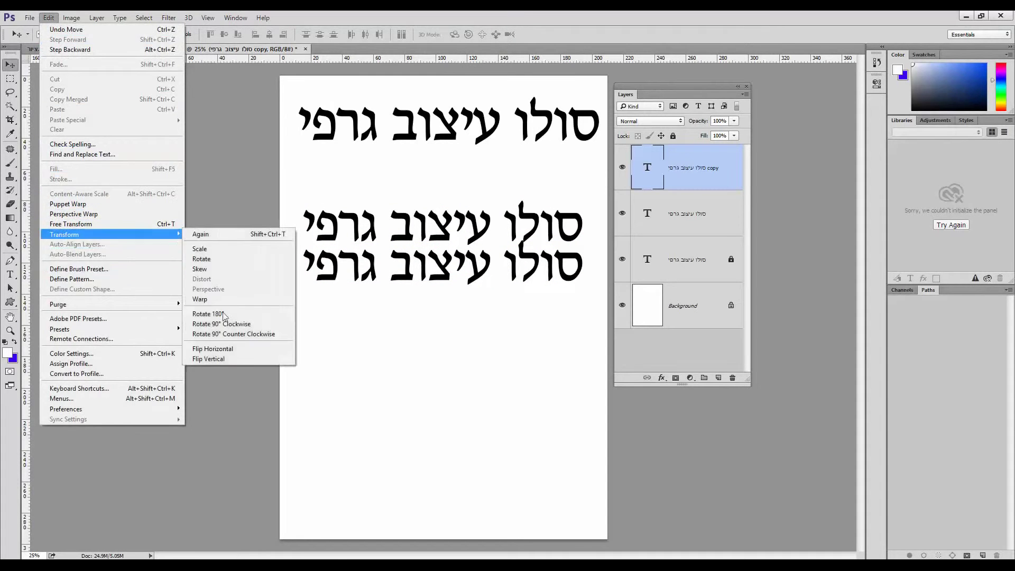
left_click(211, 358)
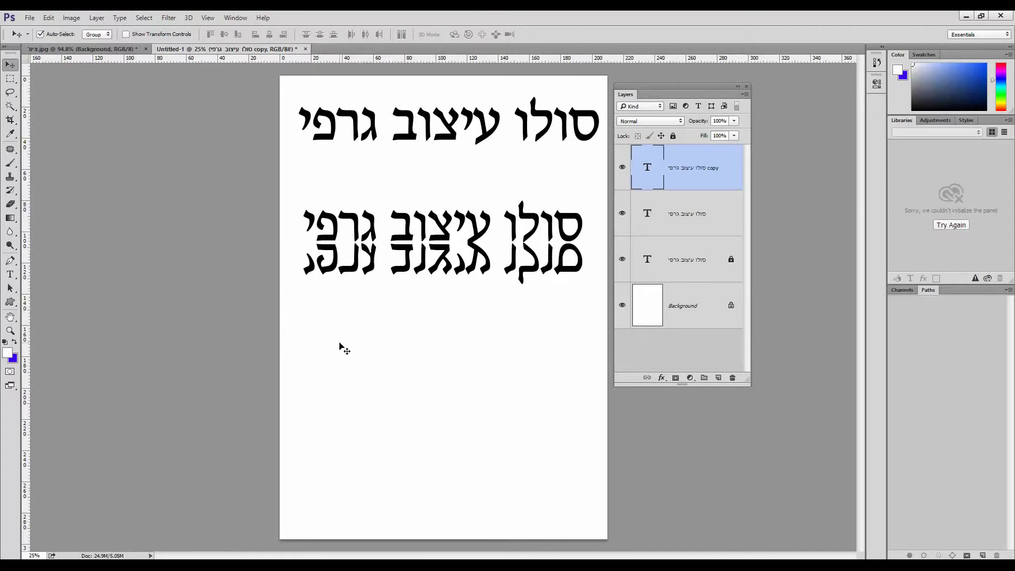
key("shift+Up")
key("shift+Up")
key("shift+Up")
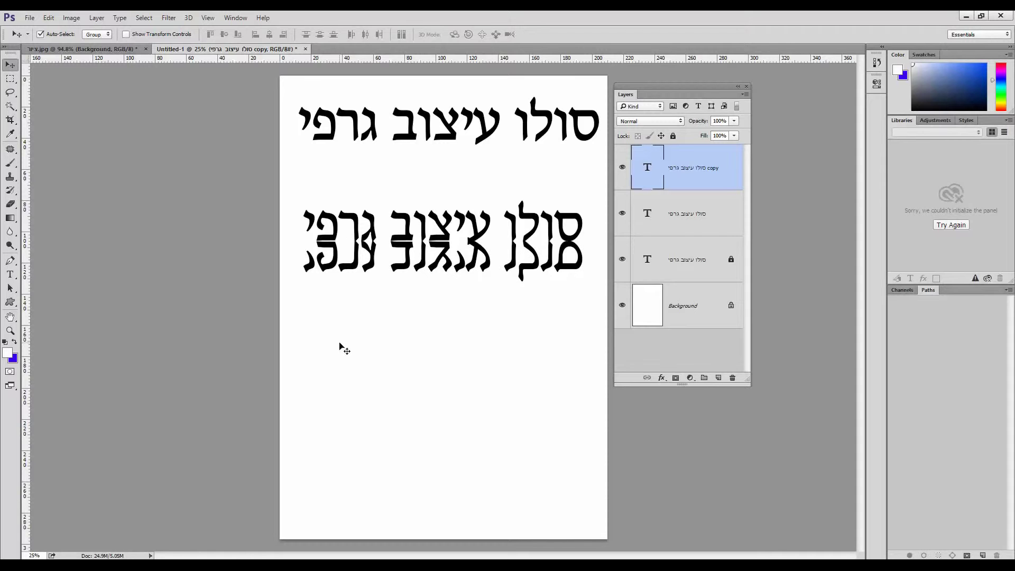
key("shift+Up")
key("shift+Up")
key("shift+Up")
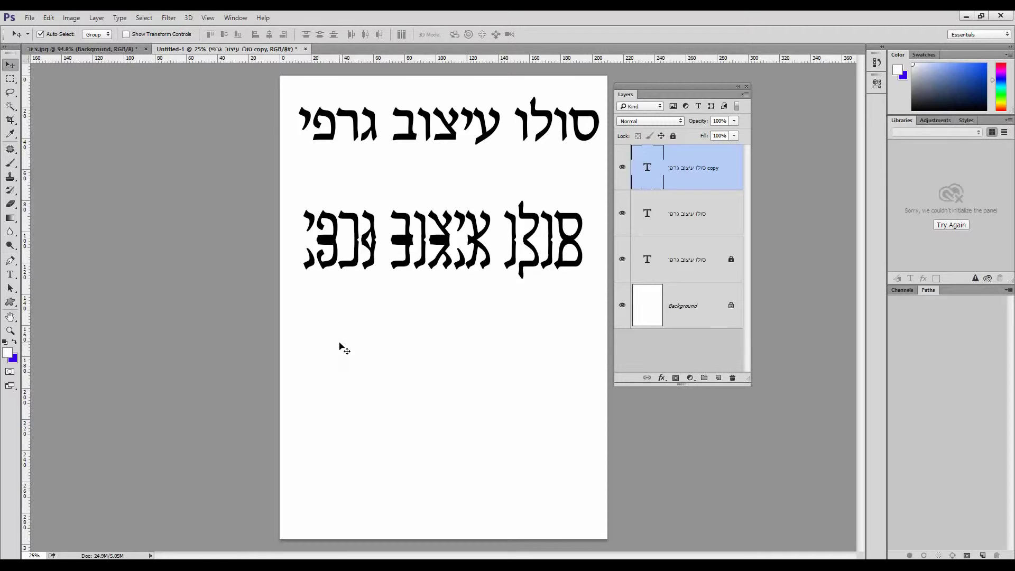
left_click(733, 121)
left_click_drag(712, 137, 696, 133)
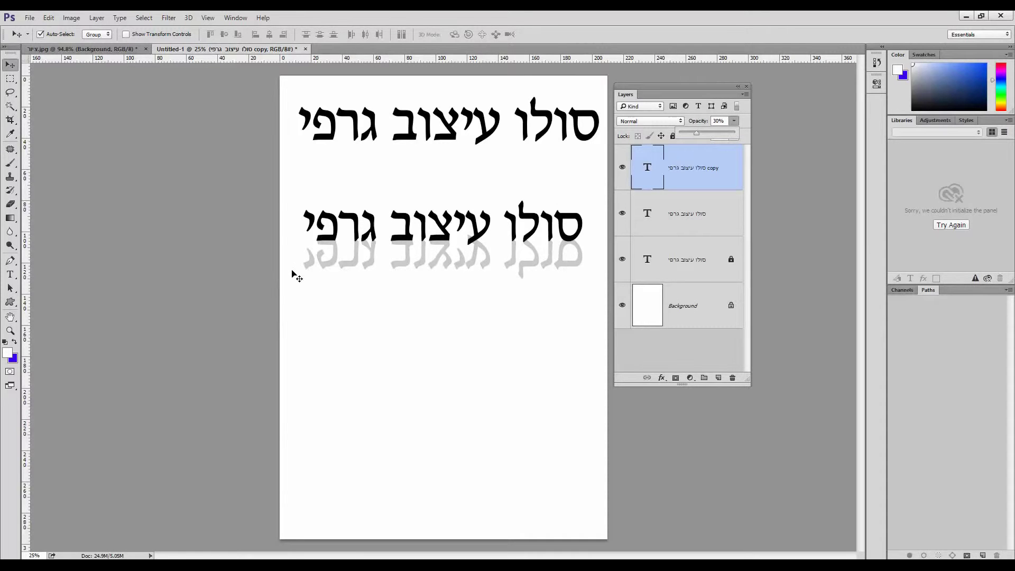
key("Down")
key("Down")
key("Down")
key("Down")
key("Down")
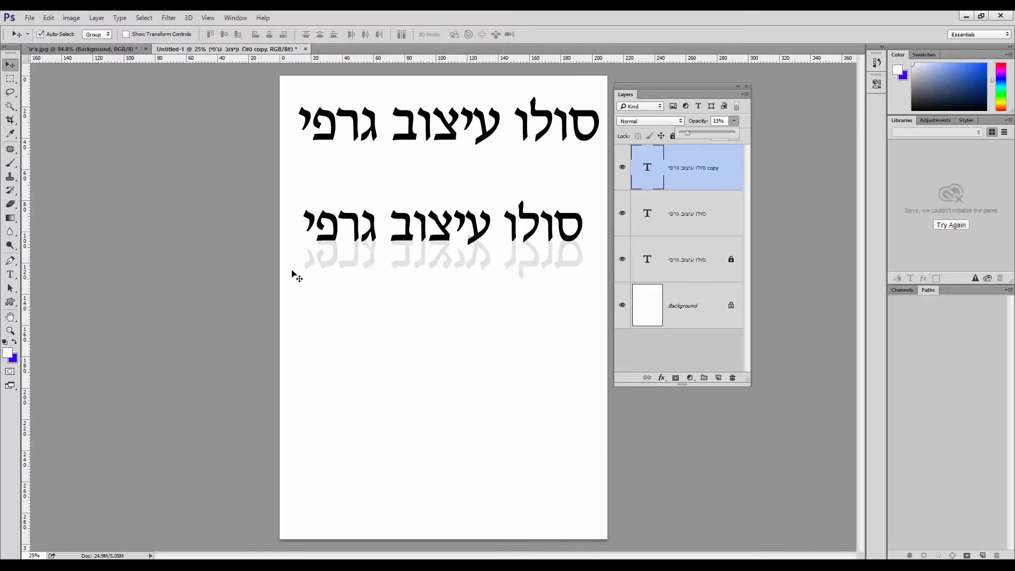
key("Down")
key("Down")
key("Down")
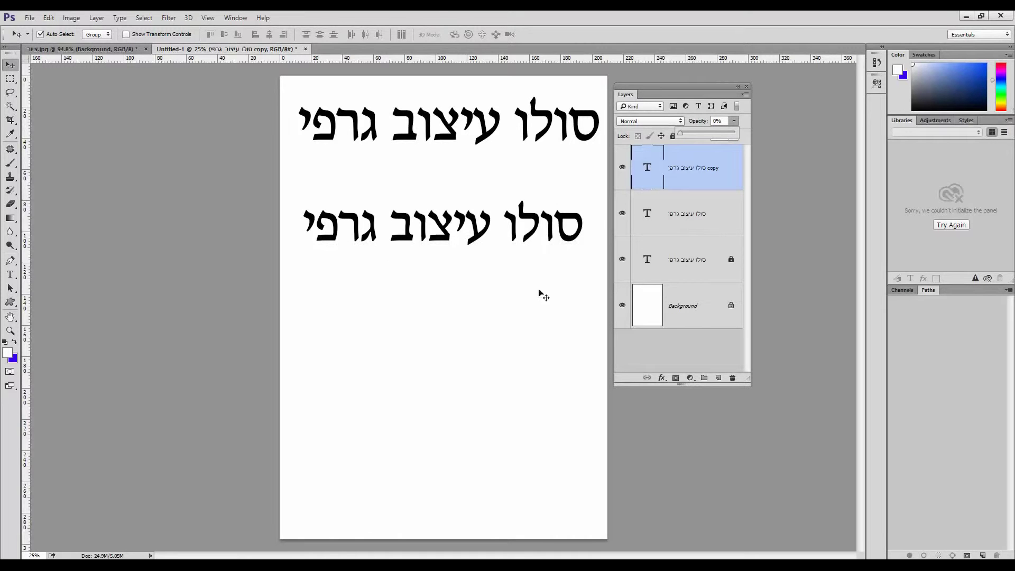
left_click(703, 134)
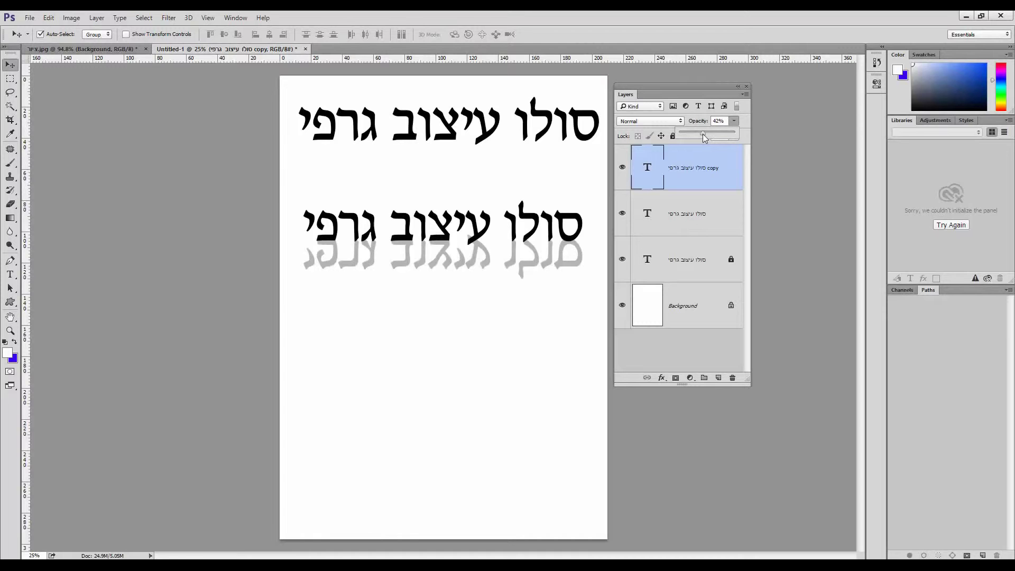
left_click_drag(703, 134, 735, 134)
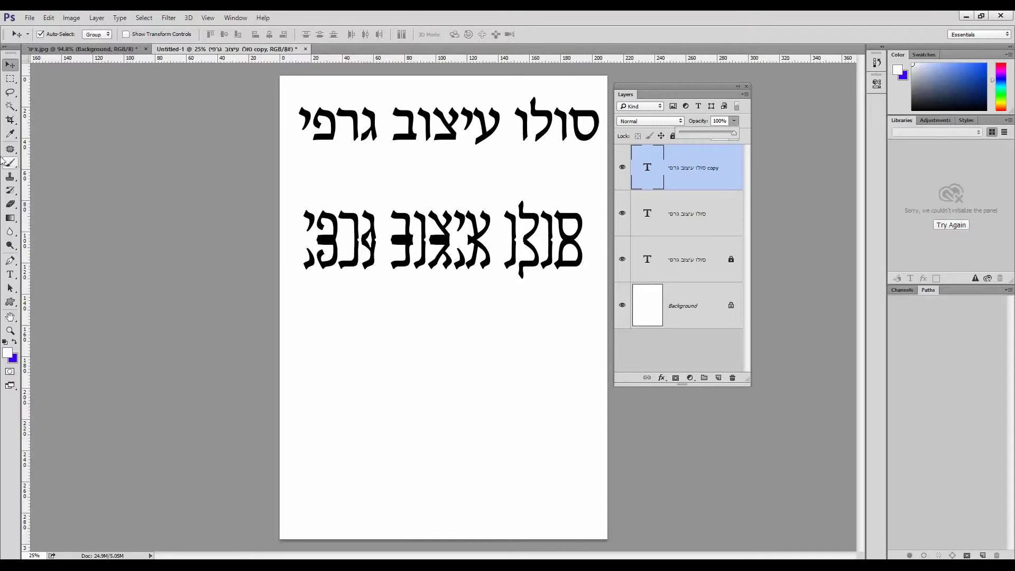
left_click(10, 79)
left_click_drag(284, 262, 600, 291)
key("Delete")
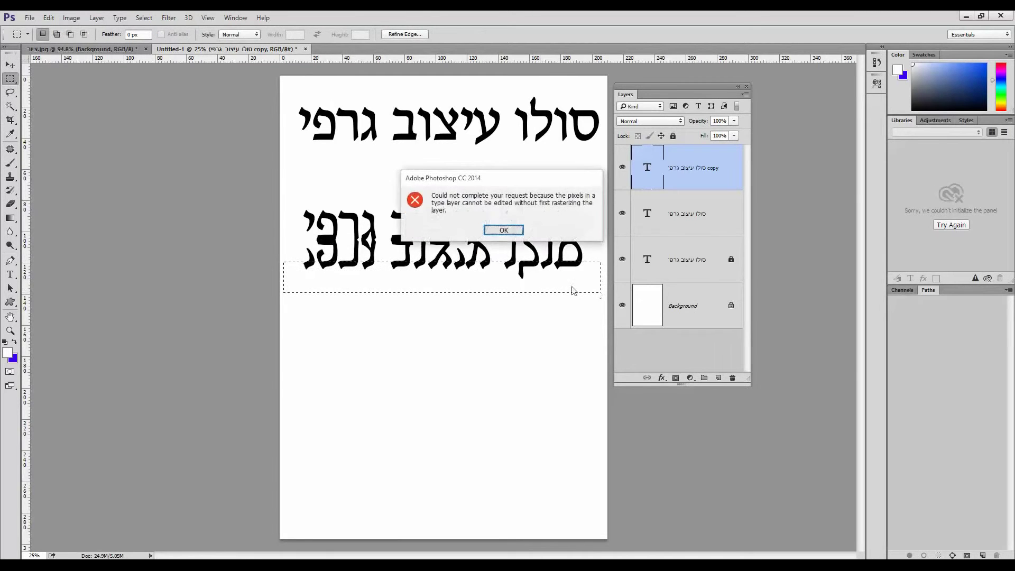
left_click(503, 230)
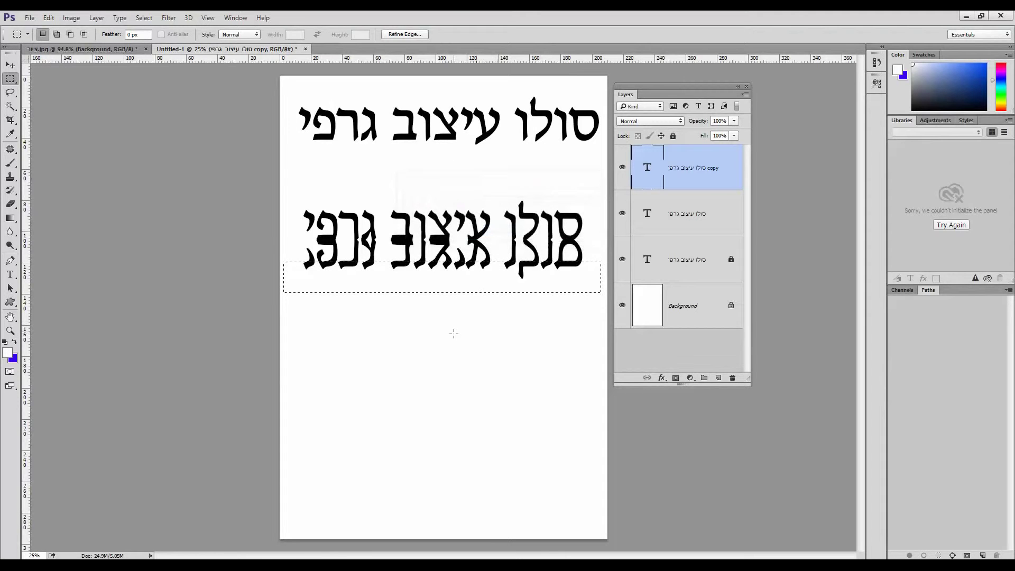
left_click(454, 333)
left_click(10, 65)
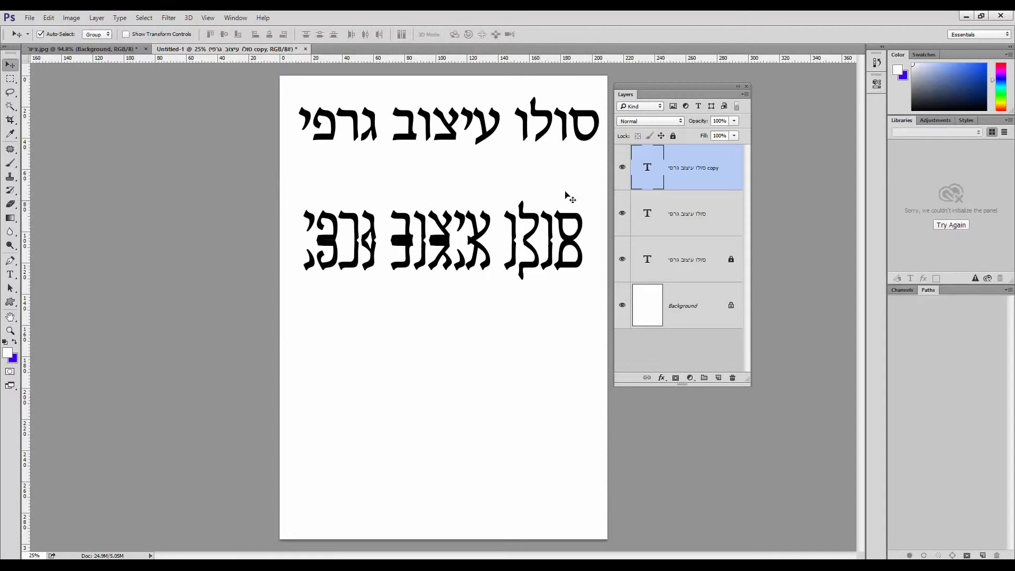
left_click(622, 168)
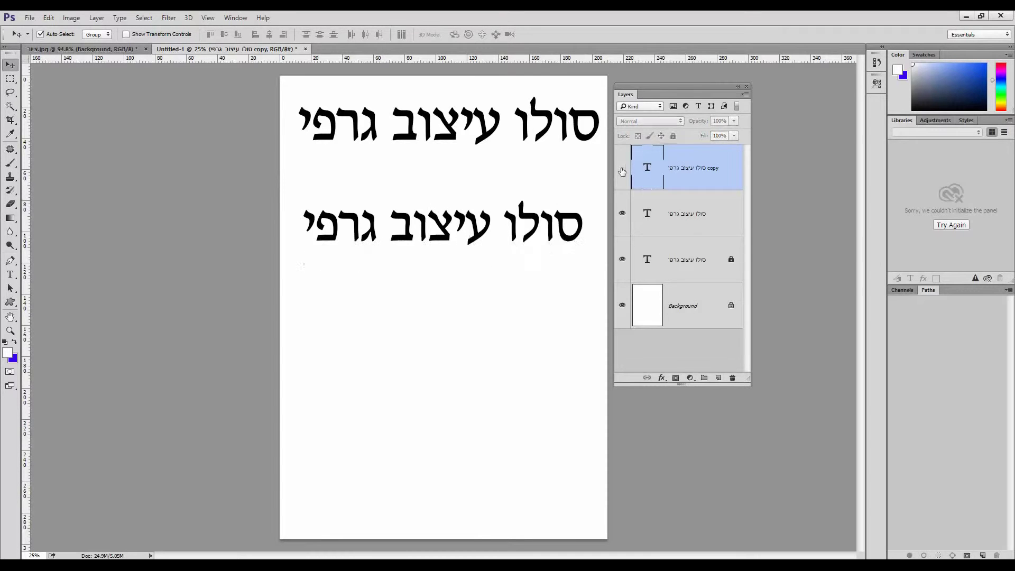
left_click(622, 169)
left_click(623, 169)
left_click(623, 169)
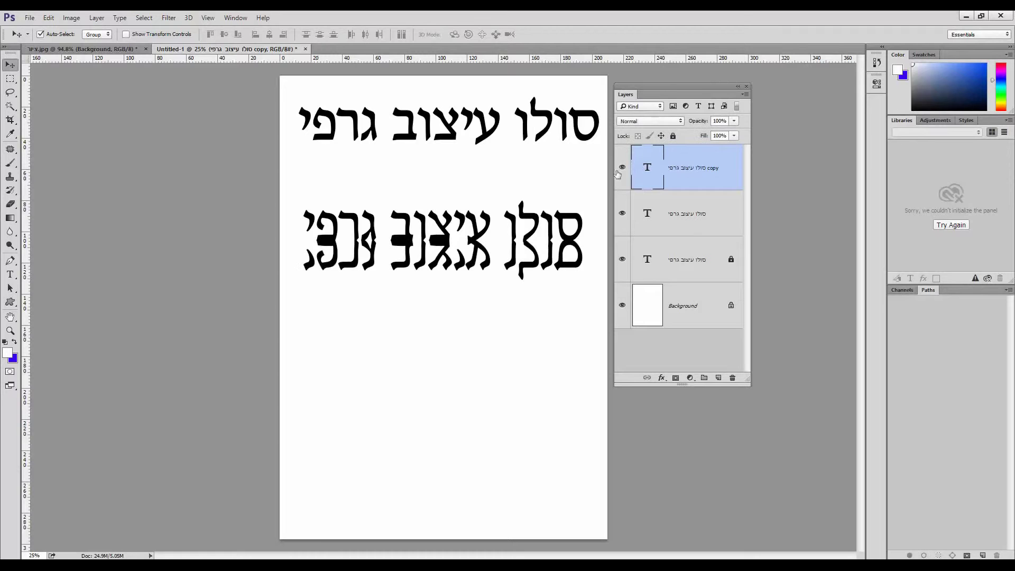
Apply Rasterize Type to the flipped copy's text layer in the Layers panel
right_click(704, 157)
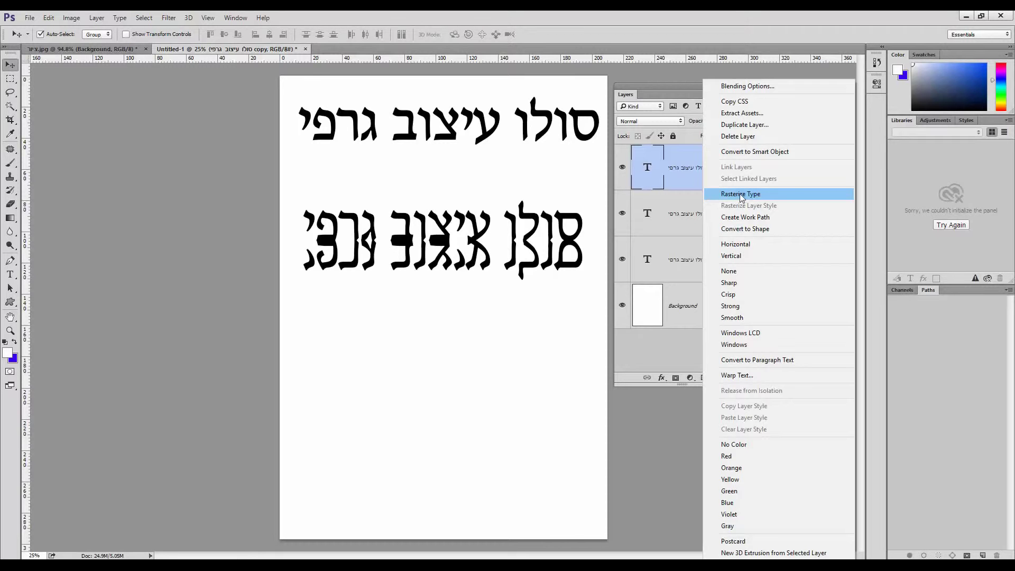
left_click(679, 155)
left_click(669, 234)
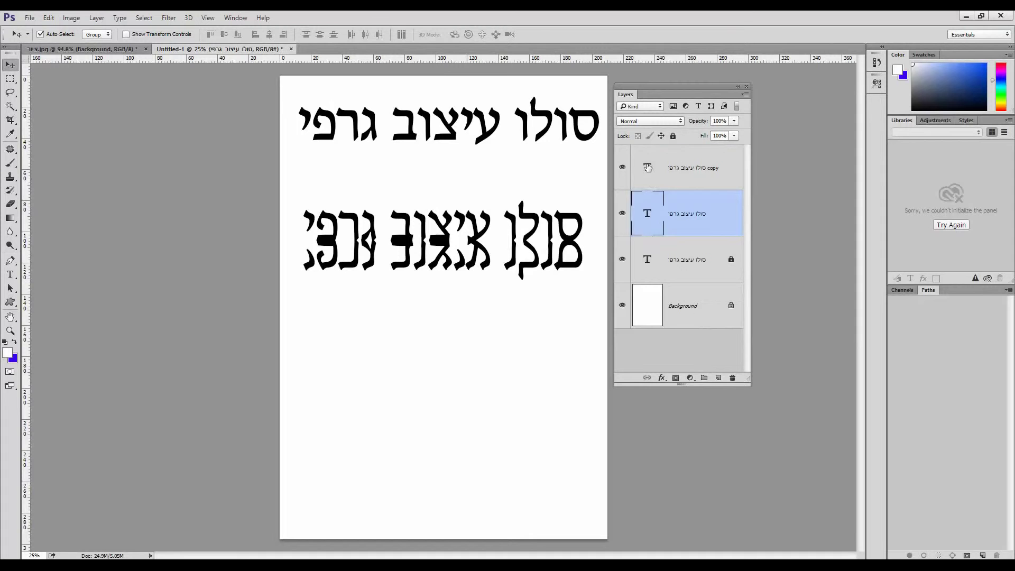
left_click(648, 168)
right_click(649, 168)
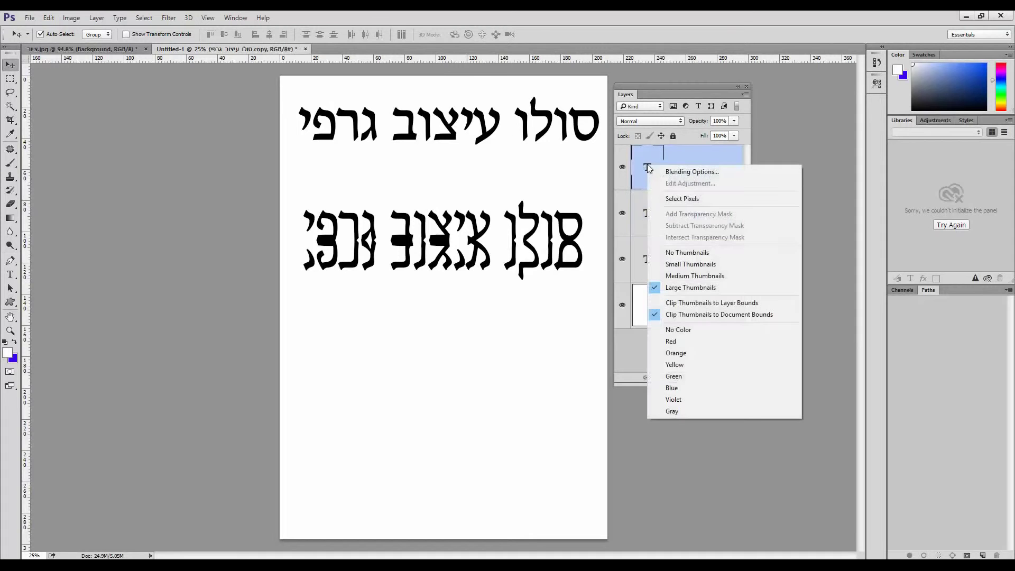
left_click(692, 152)
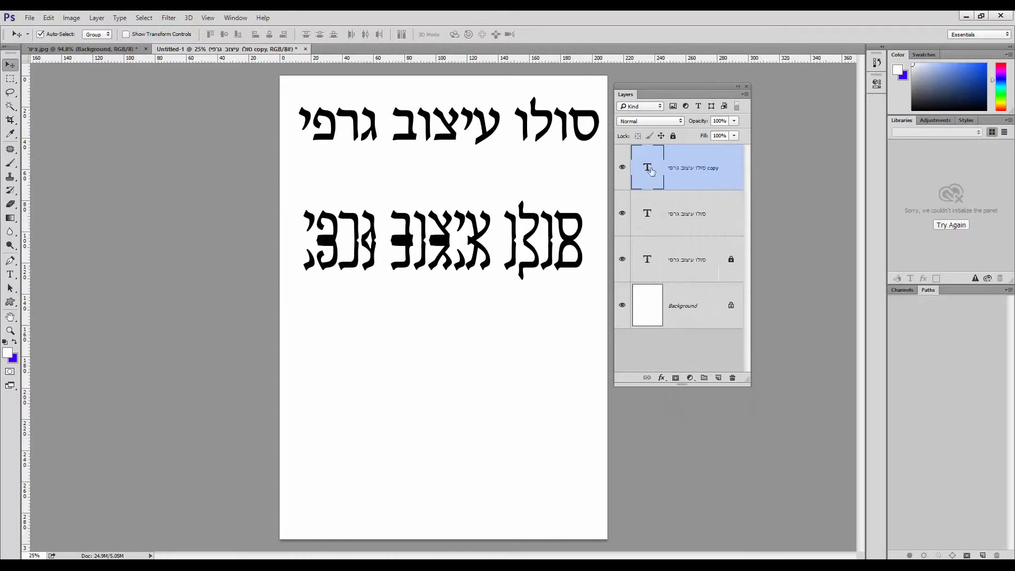
right_click(705, 164)
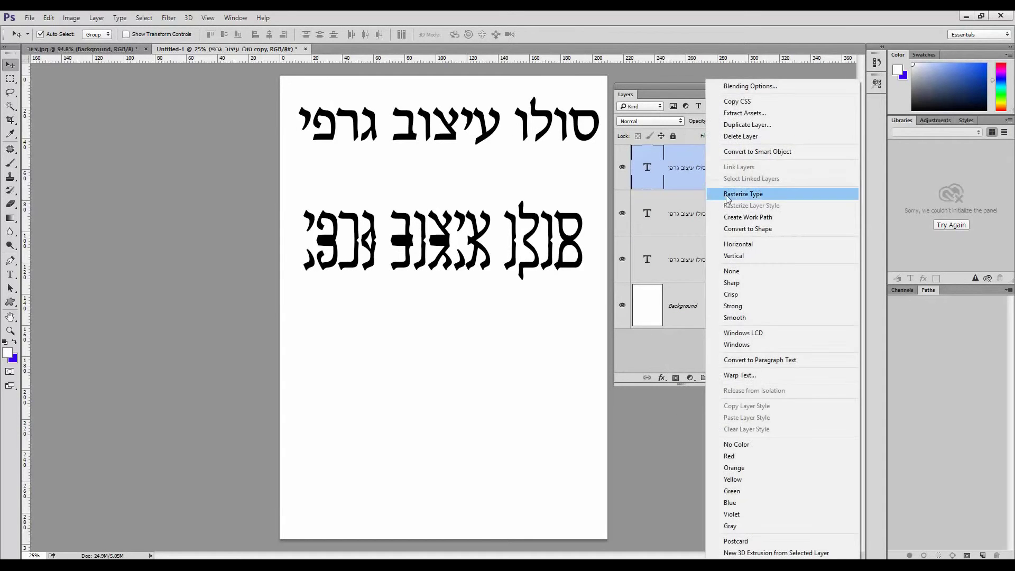
left_click(728, 194)
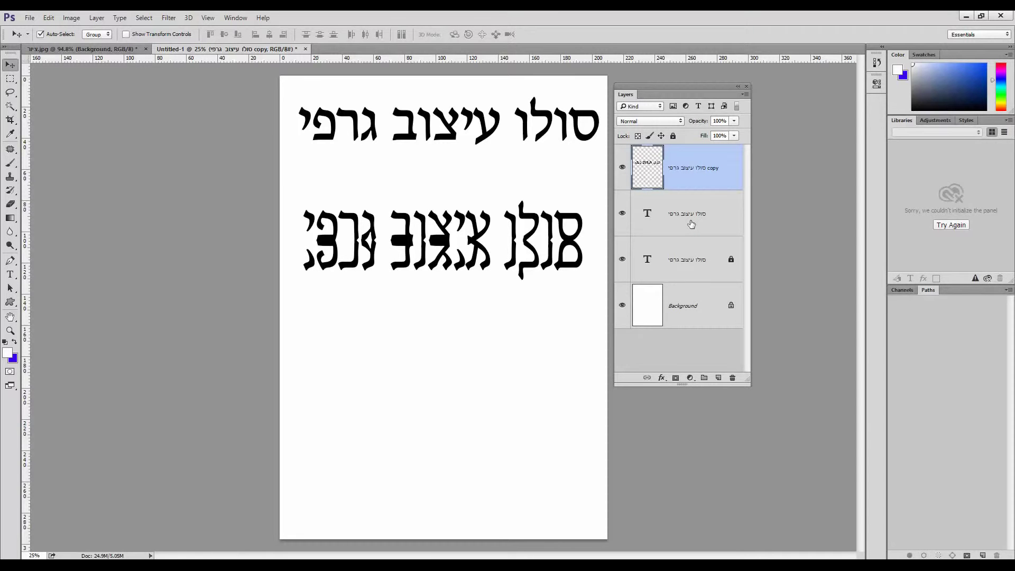
Feather a marquee over the lower flipped text and delete it twice to fade it
left_click(10, 79)
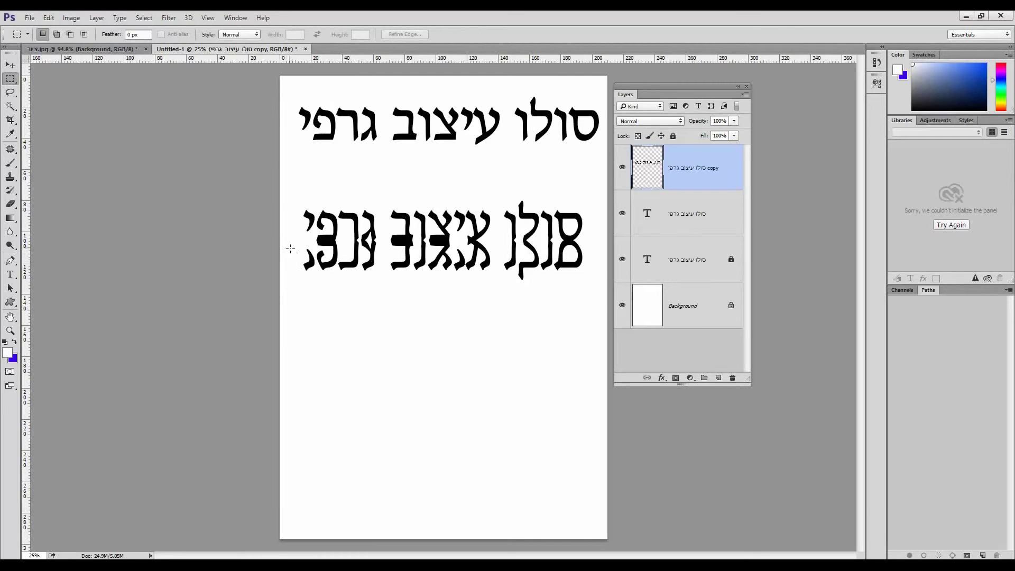
left_click_drag(289, 249, 602, 301)
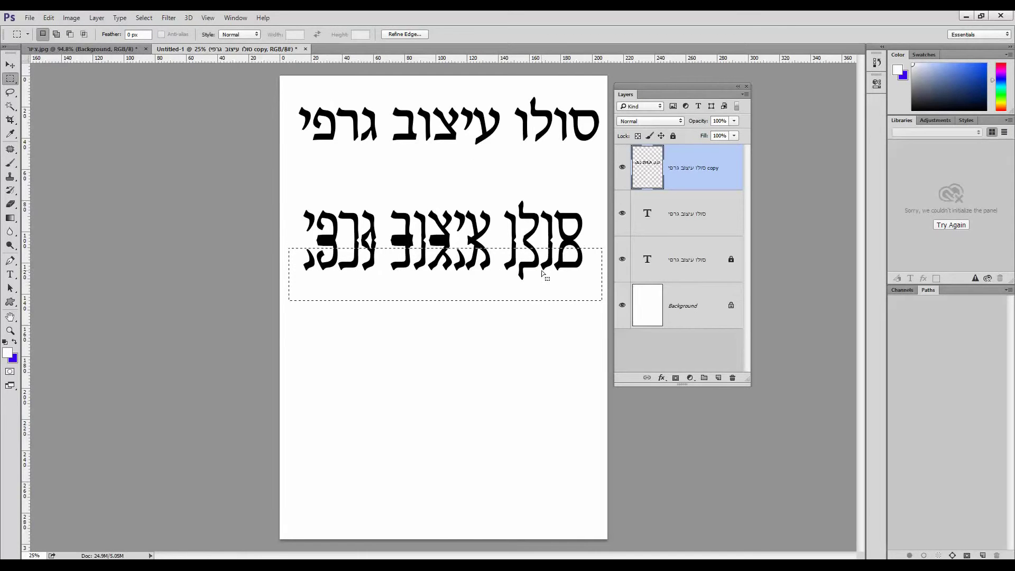
left_click_drag(544, 274, 542, 273)
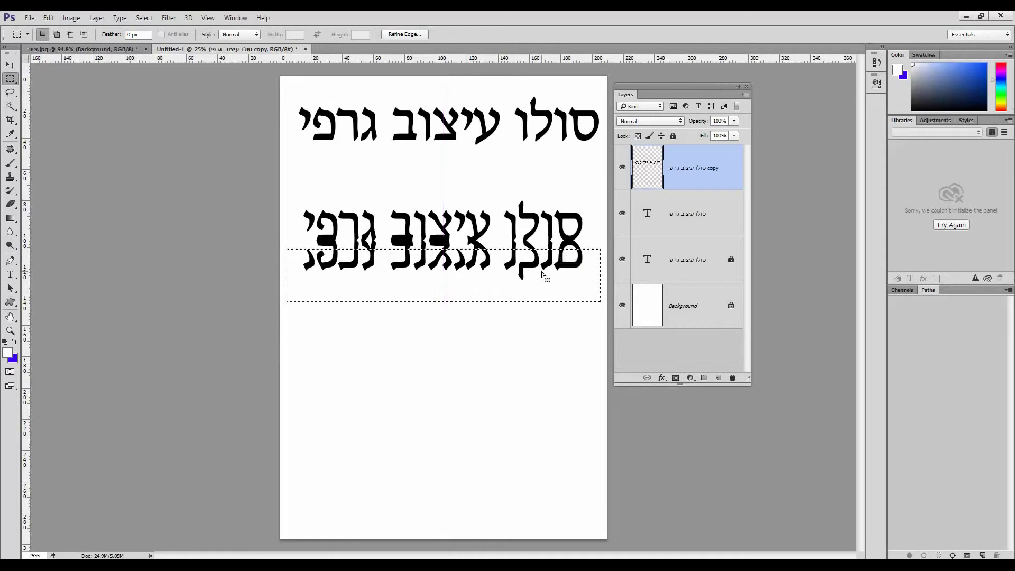
right_click(542, 273)
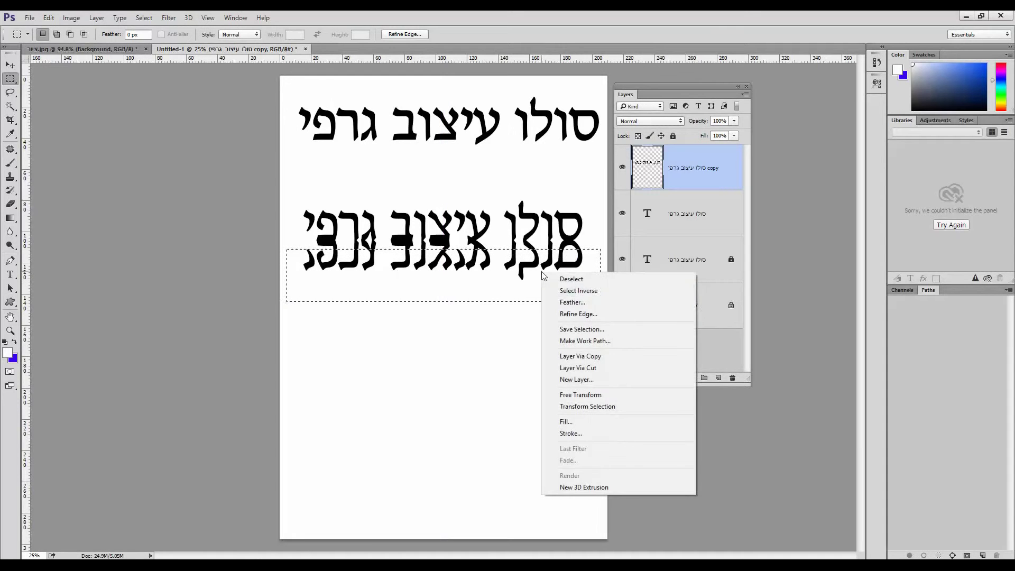
left_click(556, 304)
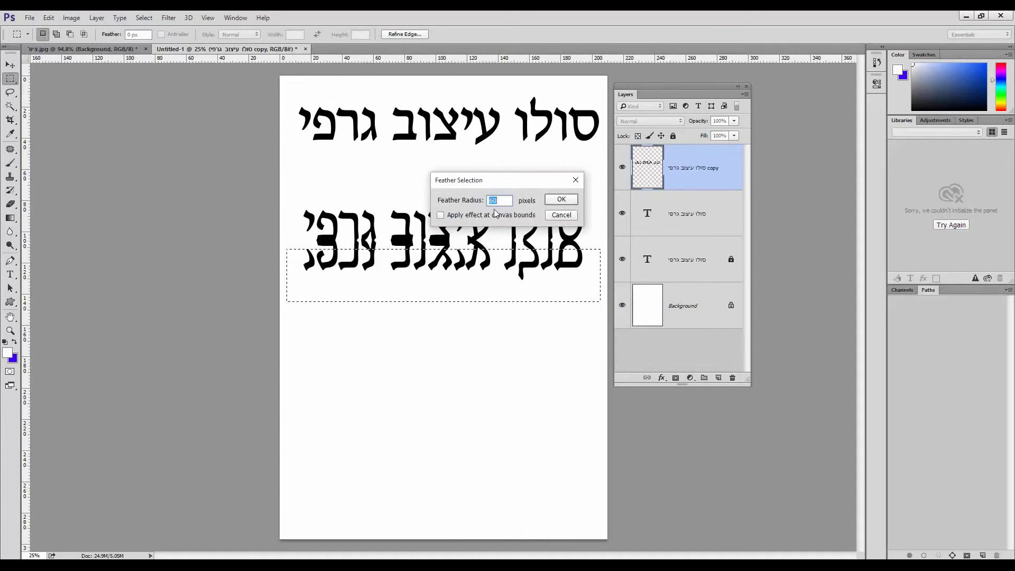
key("Return")
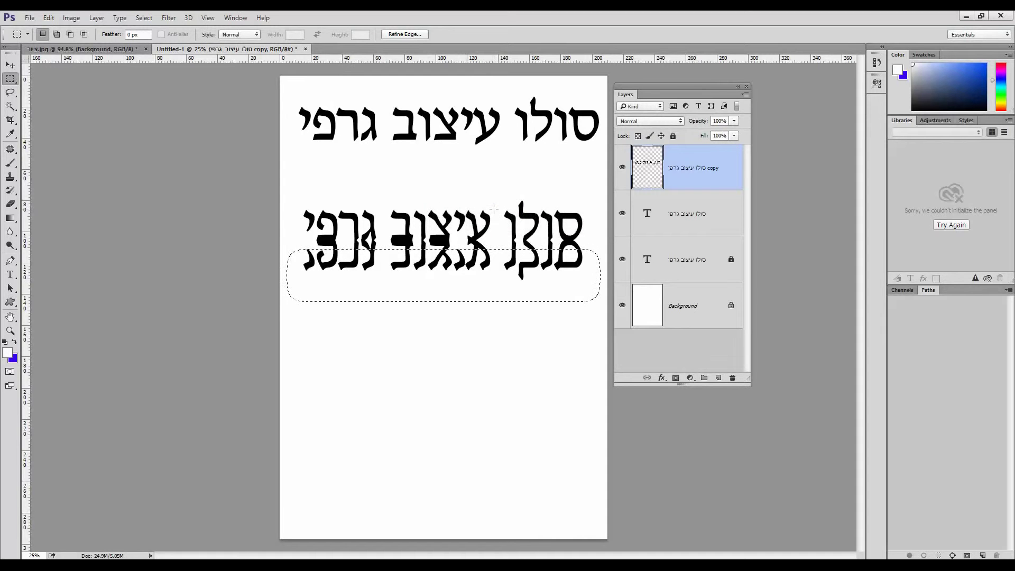
key("Delete")
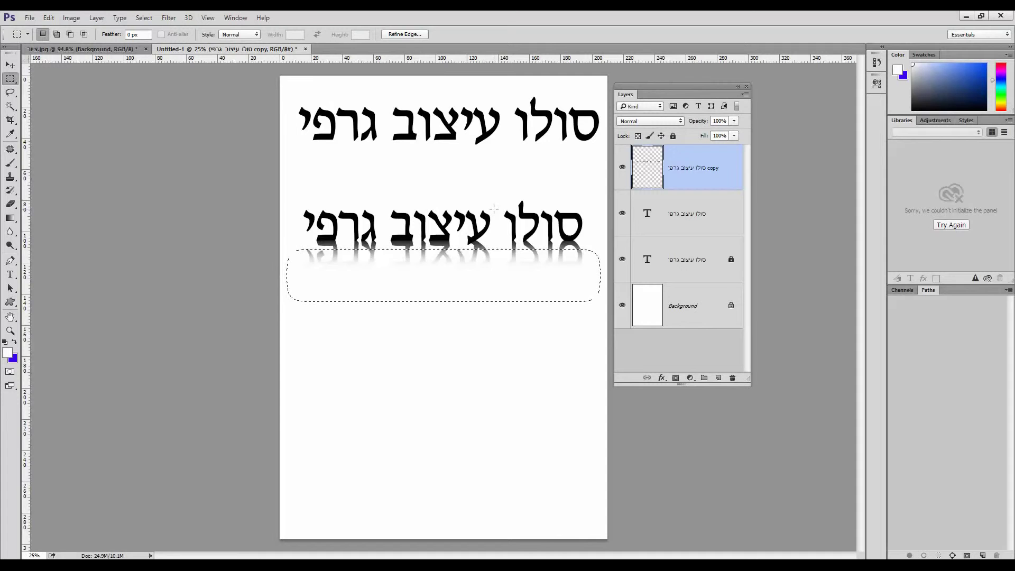
key("Delete")
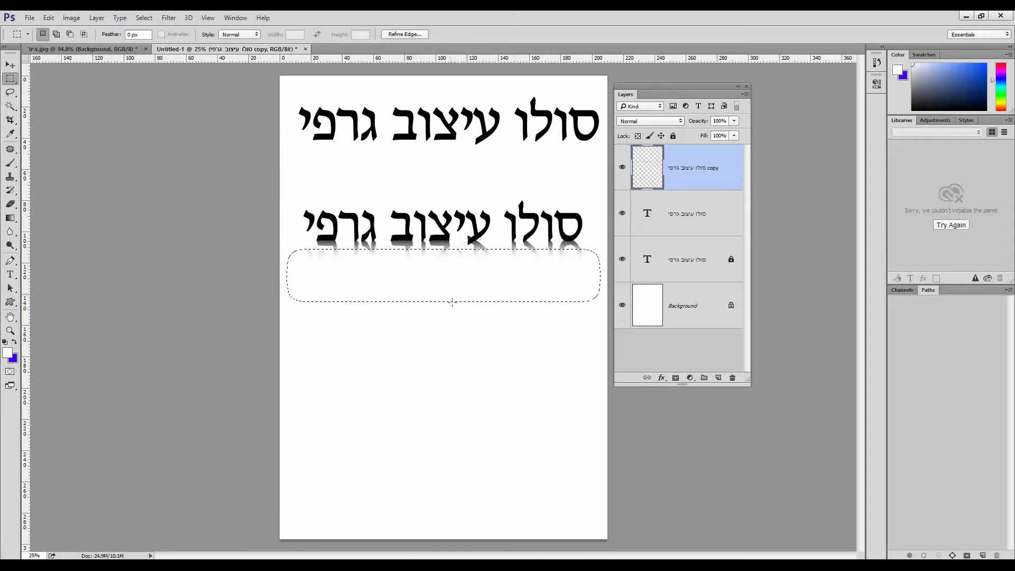
Deselect and zoom in on the reflected text
left_click(143, 18)
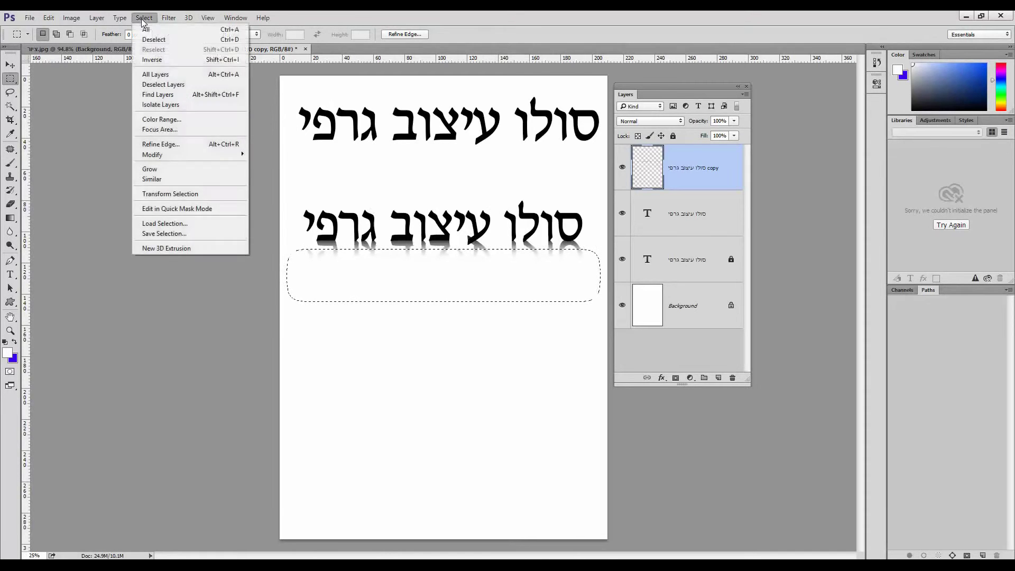
left_click(151, 41)
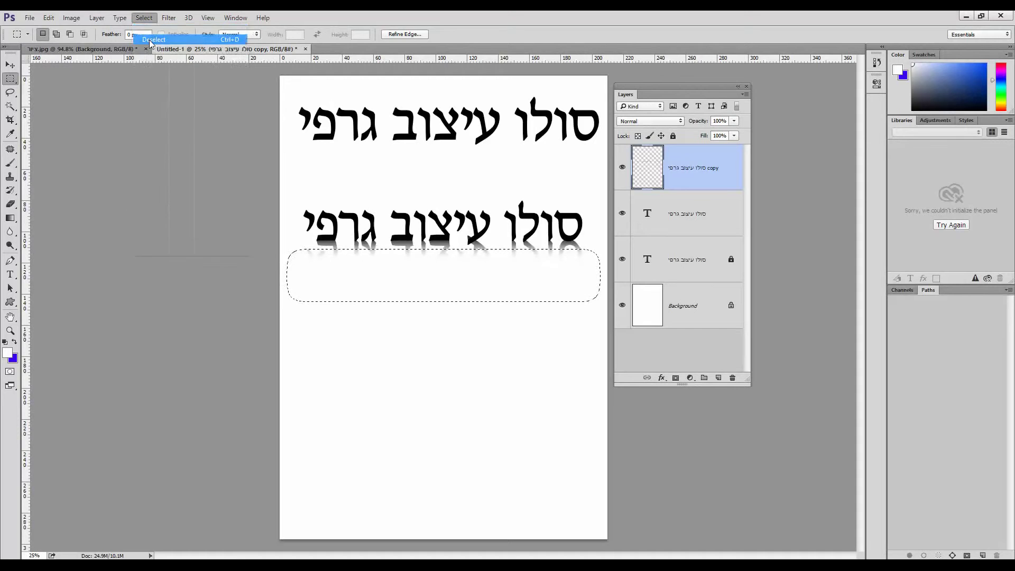
left_click(11, 330)
left_click_drag(497, 259, 555, 180)
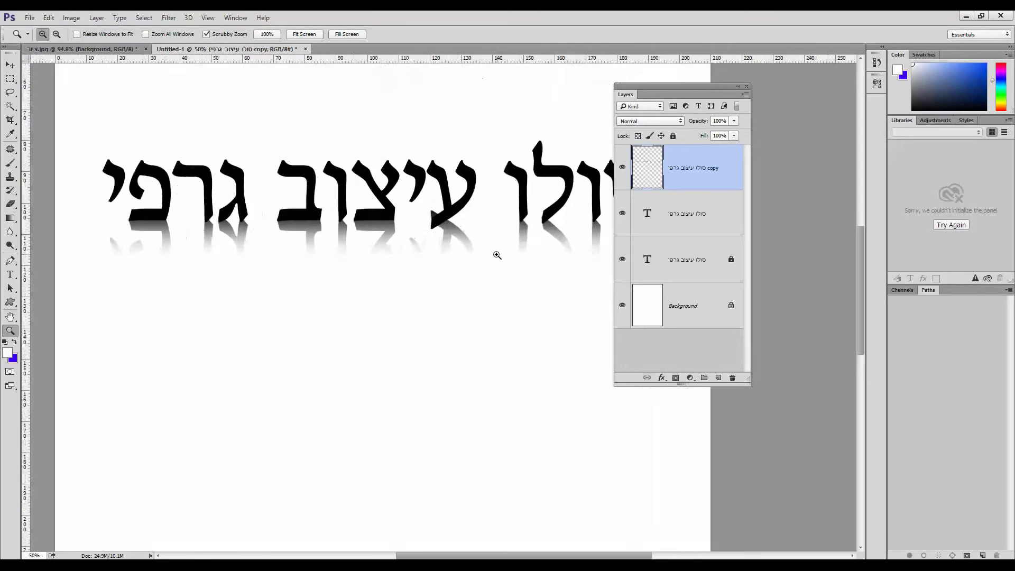
left_click(555, 179)
left_click_drag(669, 94, 748, 100)
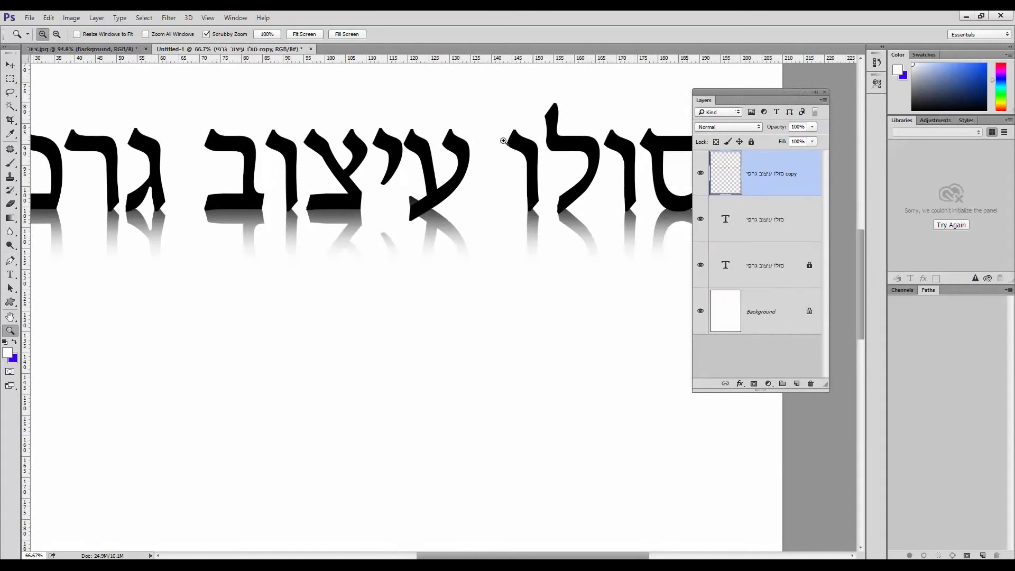
Nudge the reflection down four pixels, then fit the whole page on screen
left_click(10, 64)
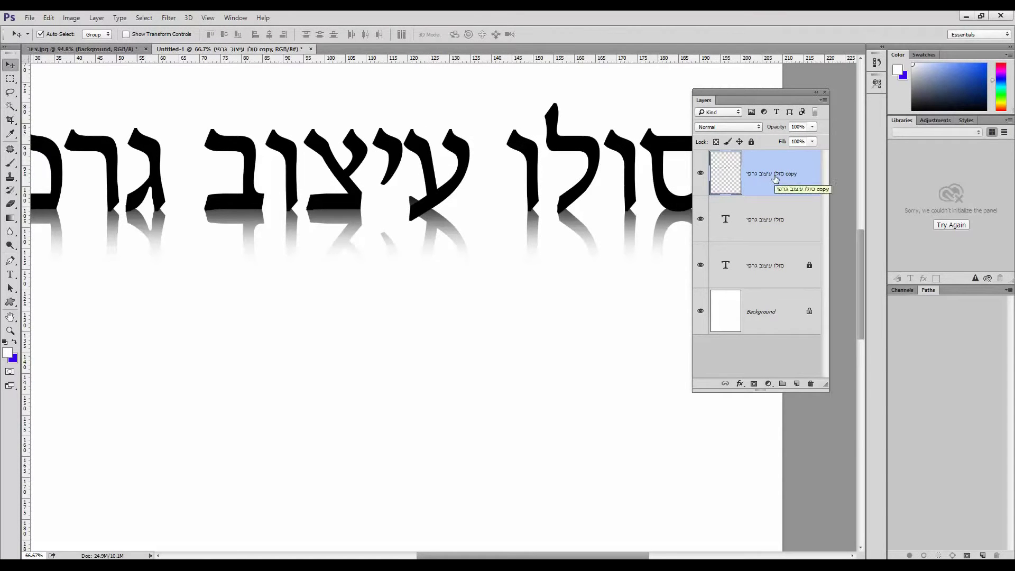
key("Down")
key("Down")
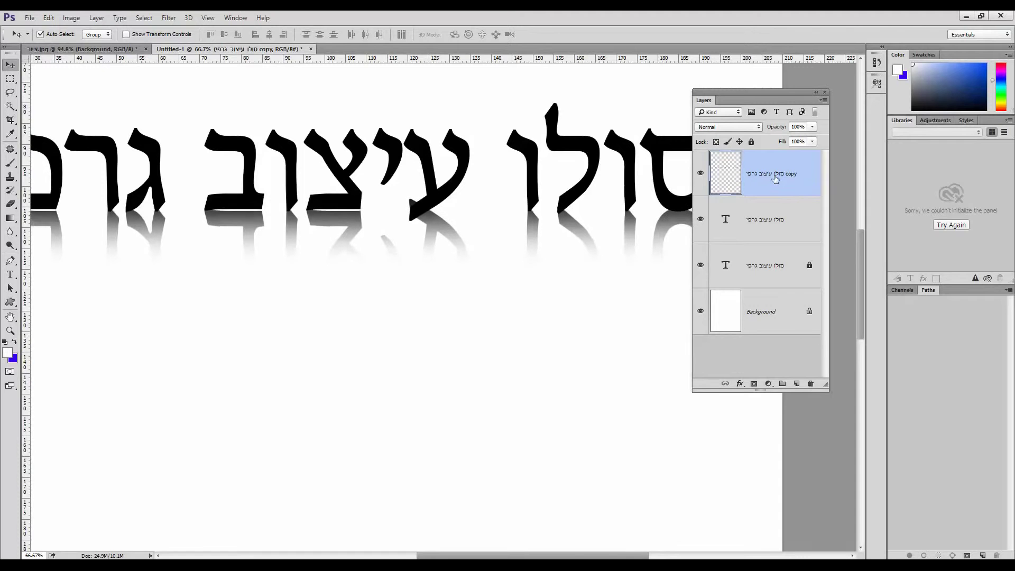
key("Down")
key("Down")
key("Down")
key("Down")
key("Down")
key("Down")
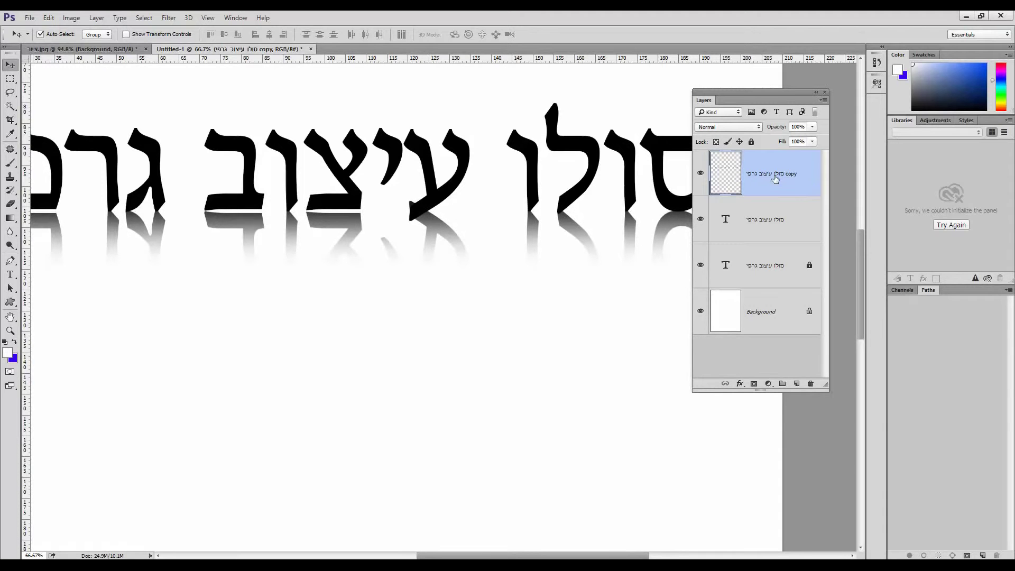
key("Down")
key("Down")
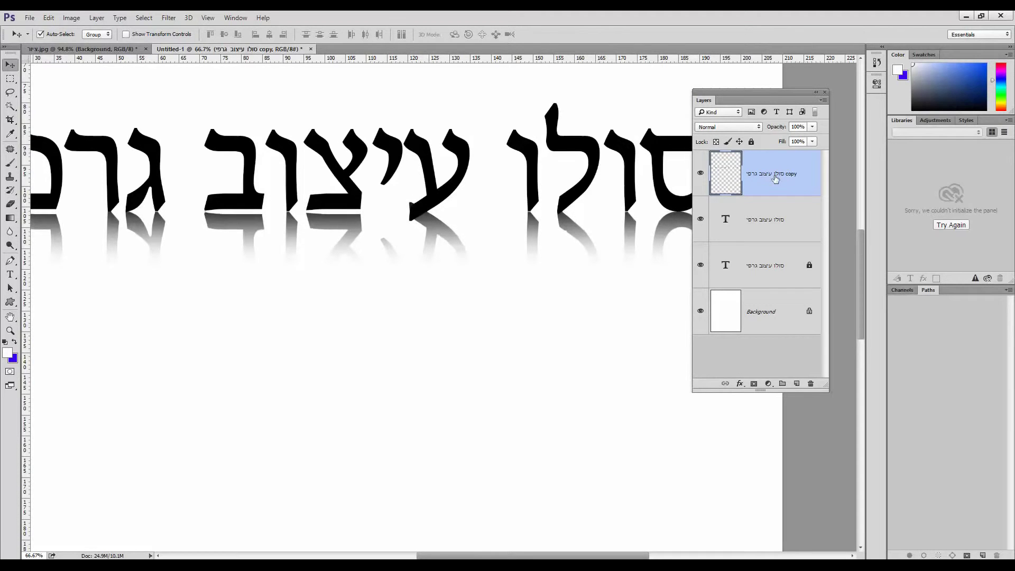
key("Down")
key("Down")
key("Down")
key("Down")
key("Down")
key("Down")
key("Down")
key("Down")
key("Down")
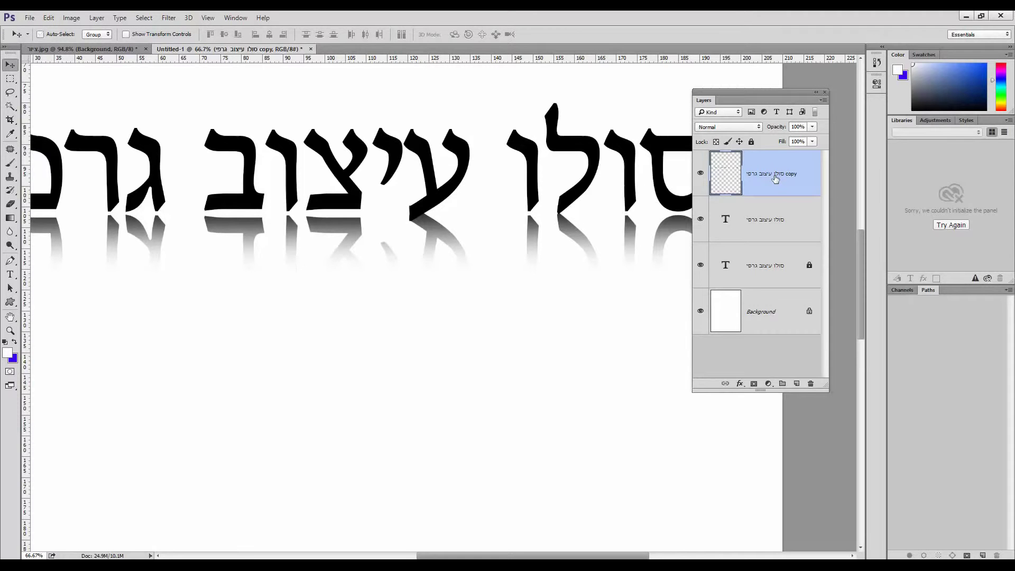
key("ctrl+0")
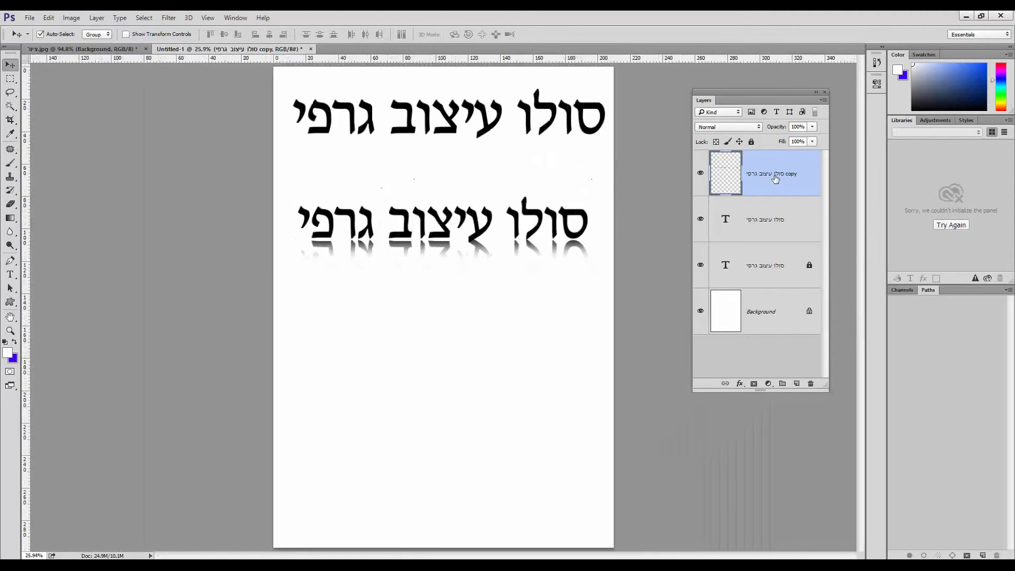
Select a rectangle around the second line and its reflection on a new empty layer
left_click(11, 80)
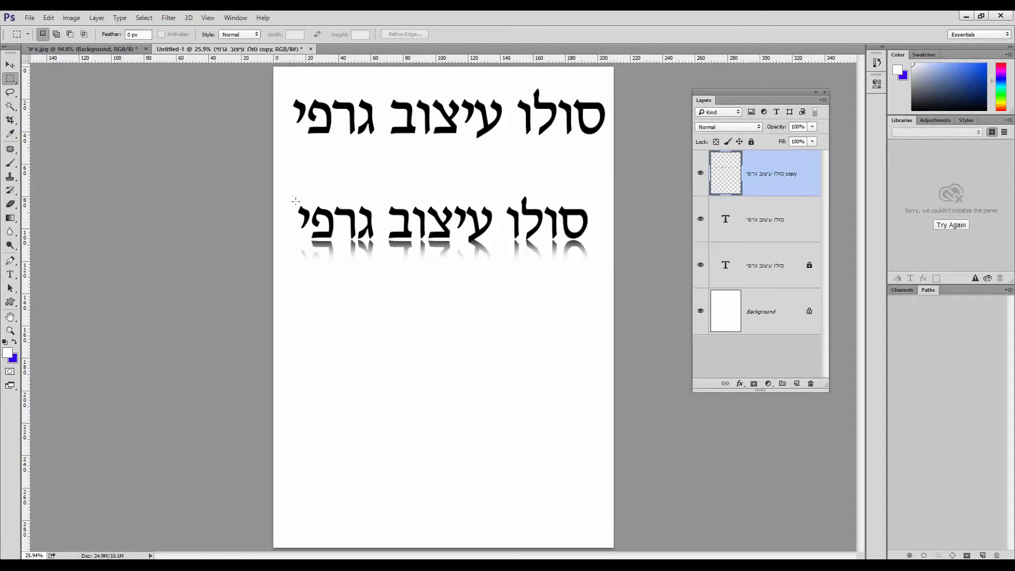
left_click_drag(295, 201, 595, 268)
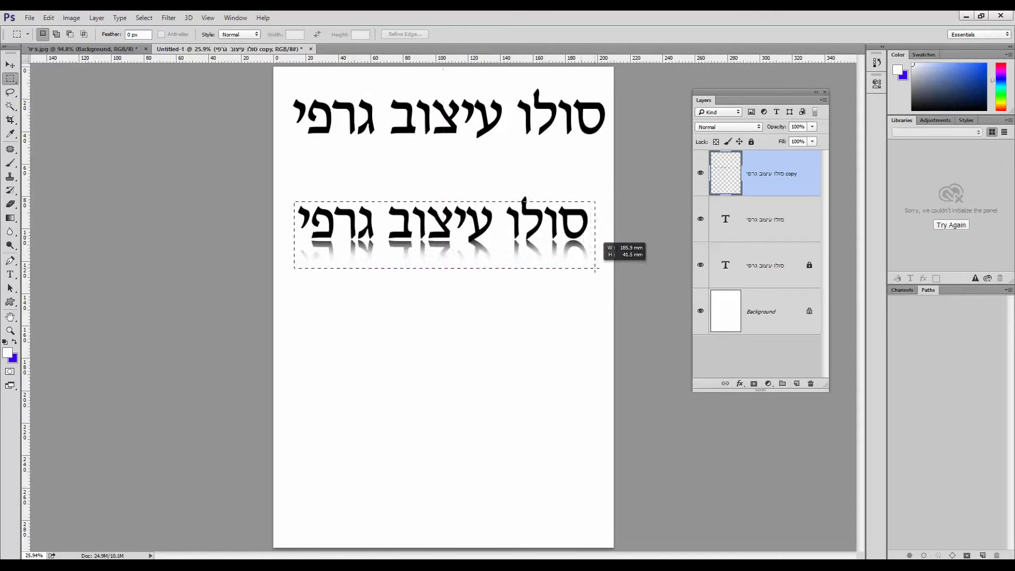
left_click_drag(528, 244, 526, 238)
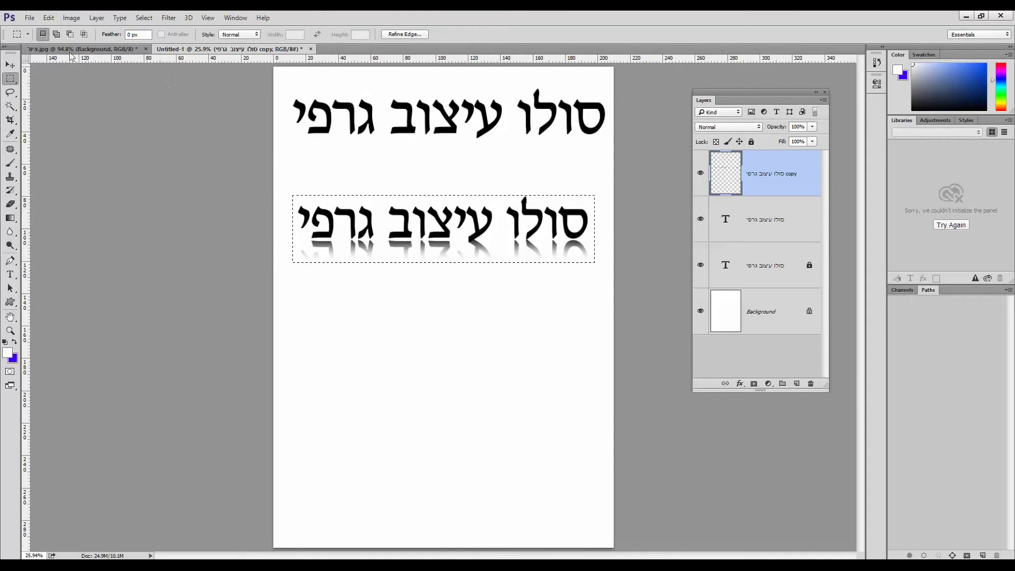
left_click(49, 18)
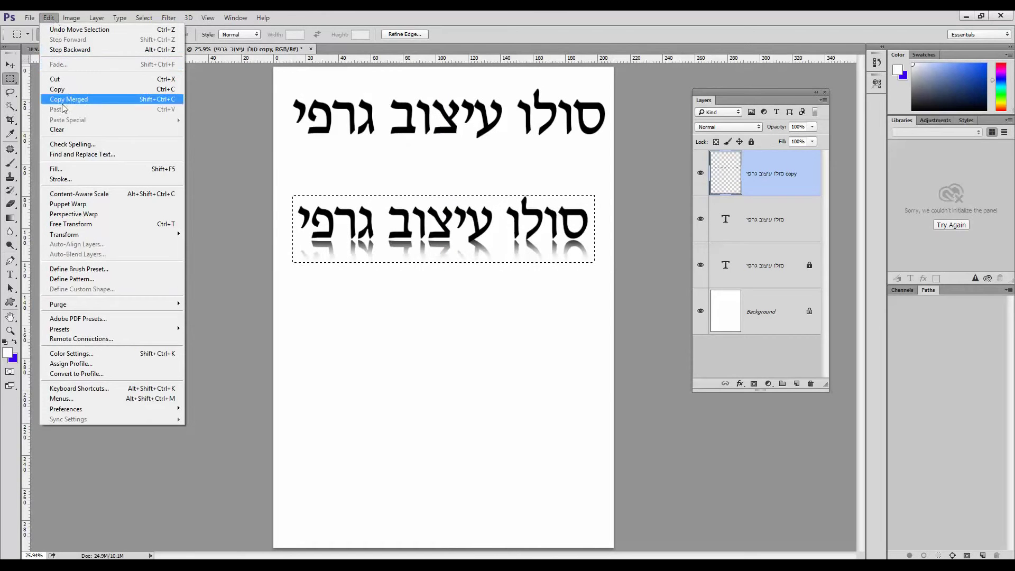
mouse_move(95, 303)
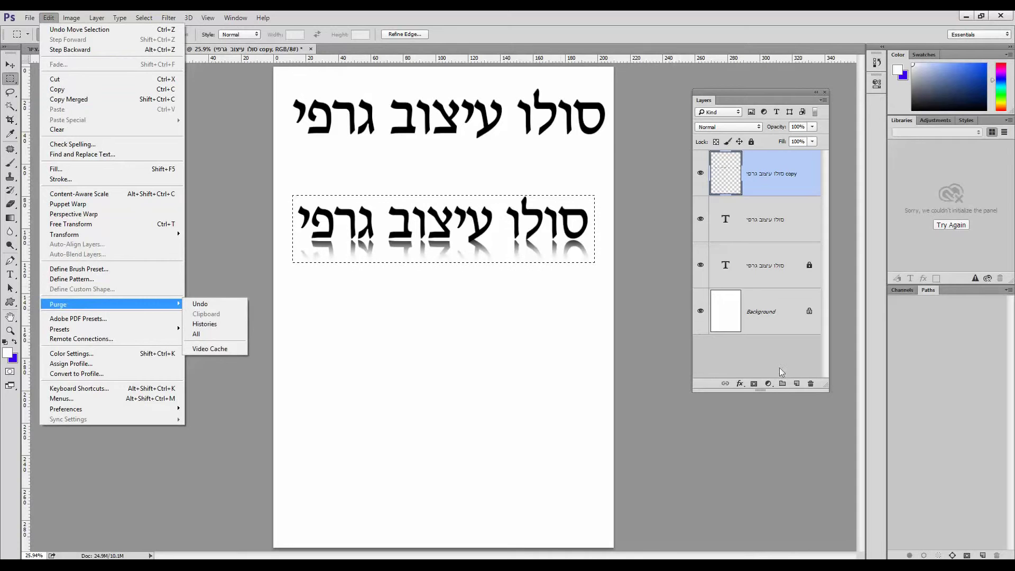
left_click(797, 384)
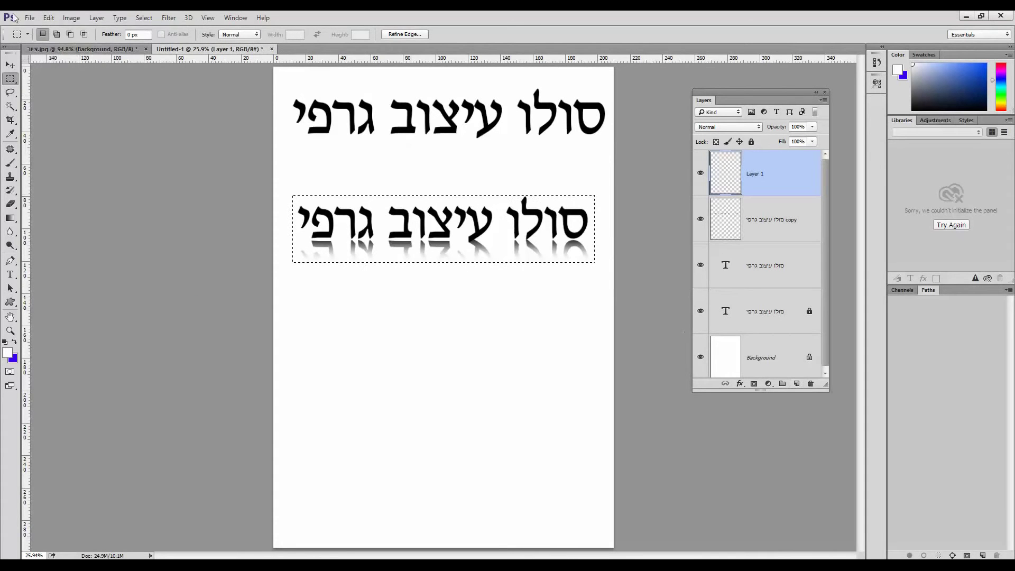
Fill the selection with orange #f85f0e and move that layer below the text
left_click(49, 18)
left_click(59, 169)
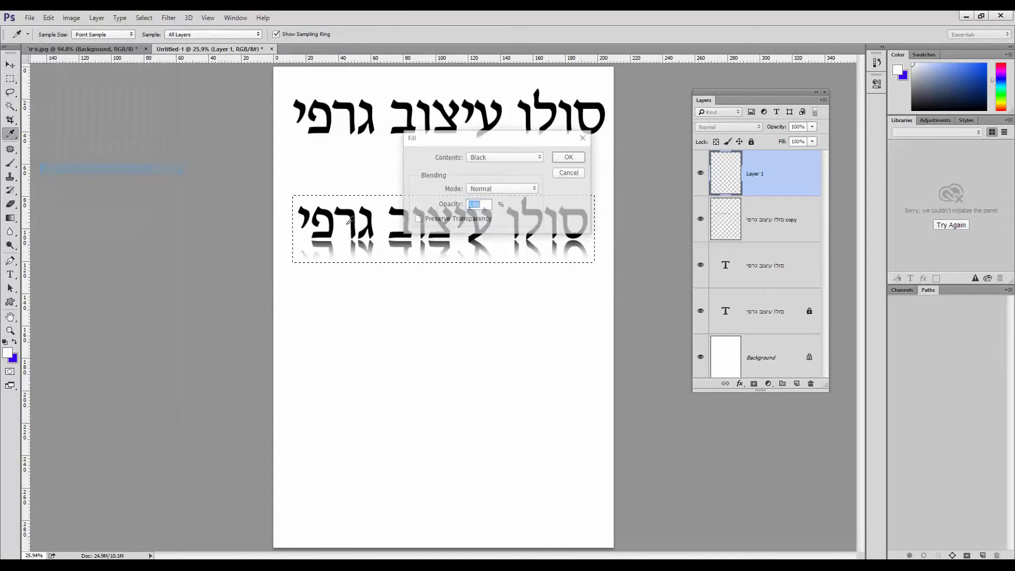
left_click(480, 156)
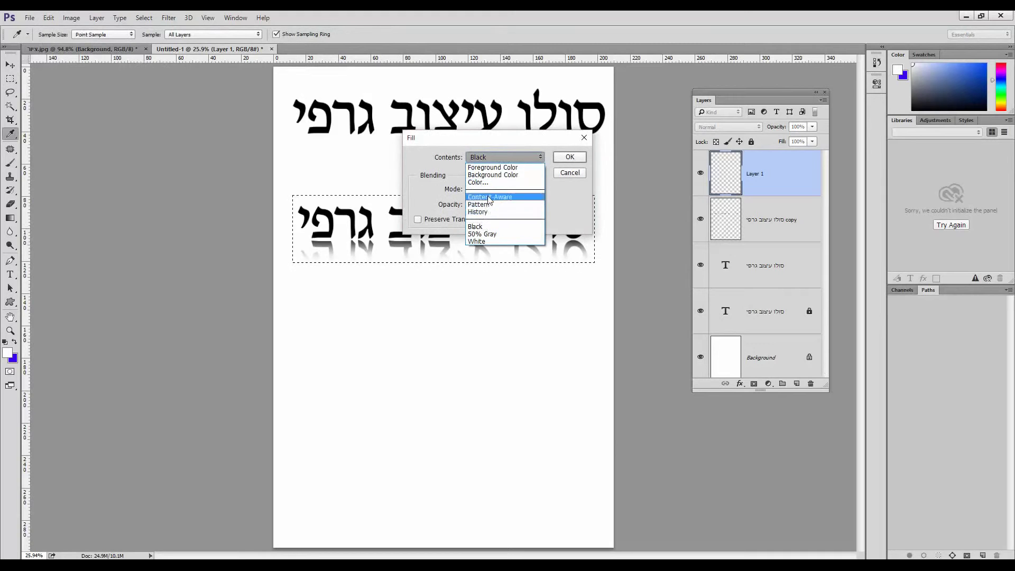
left_click(486, 183)
left_click(519, 277)
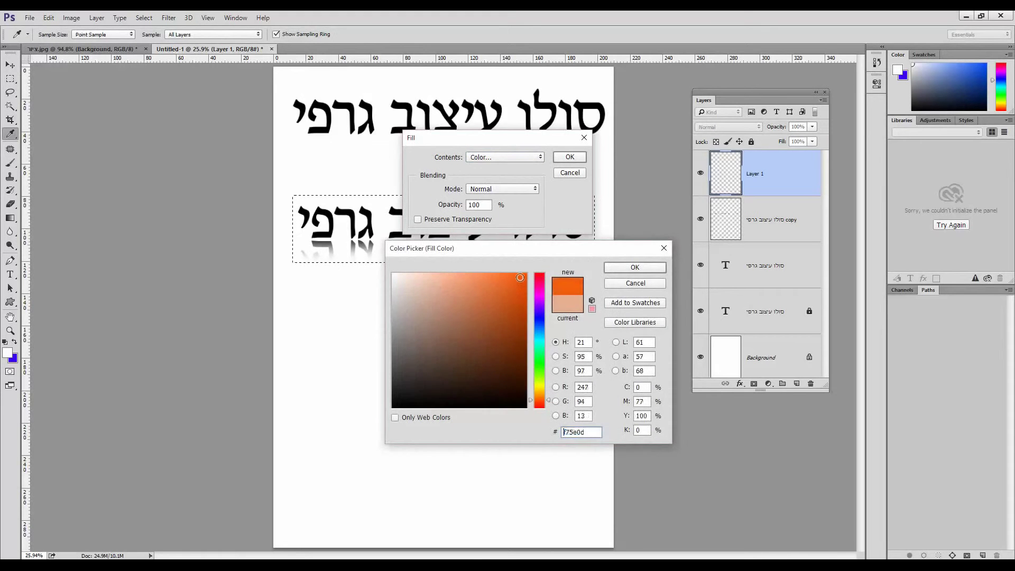
left_click(635, 267)
left_click(569, 156)
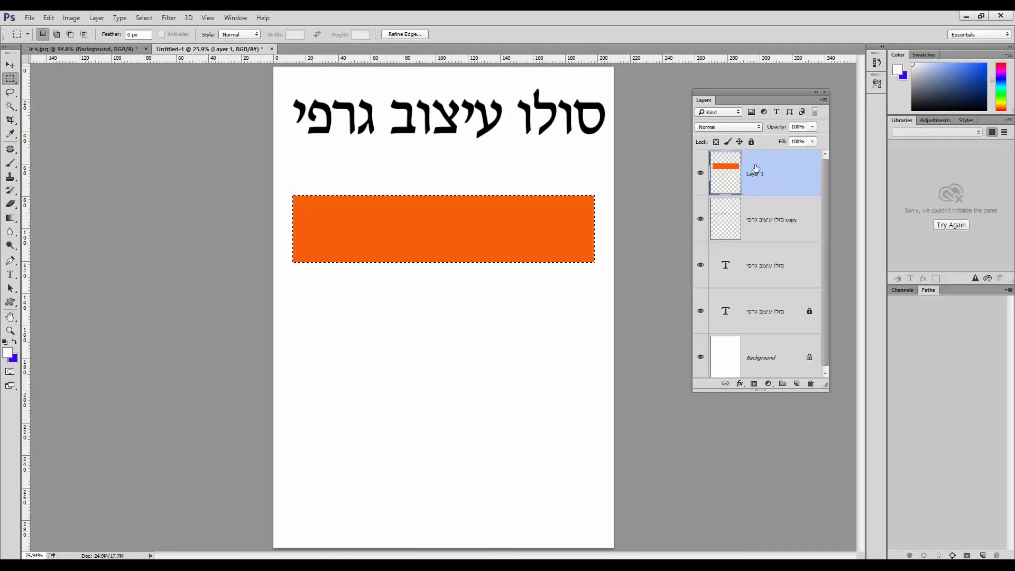
left_click_drag(750, 176, 747, 289)
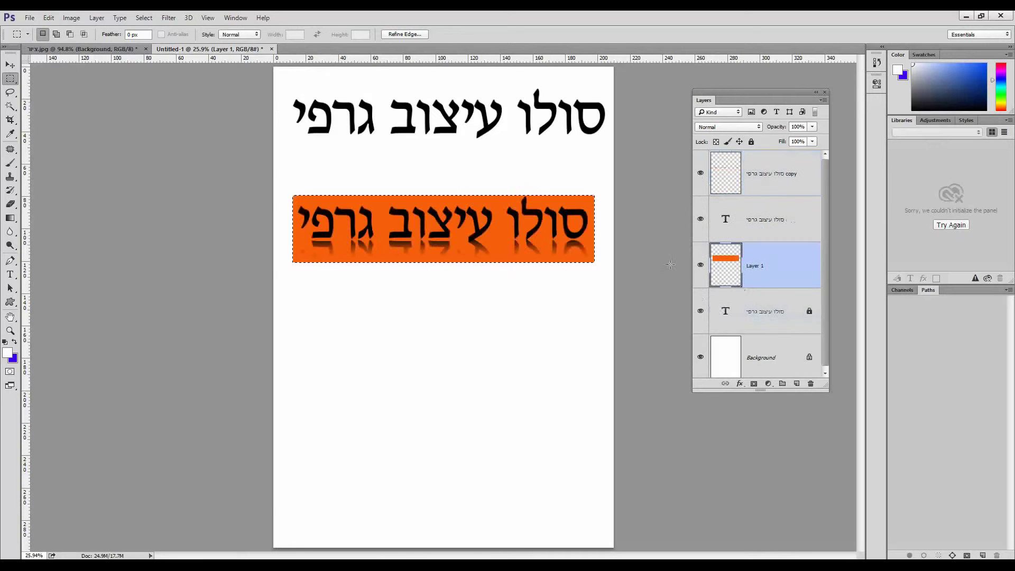
Crop the document to the orange selection and fit the banner in the window
left_click(72, 18)
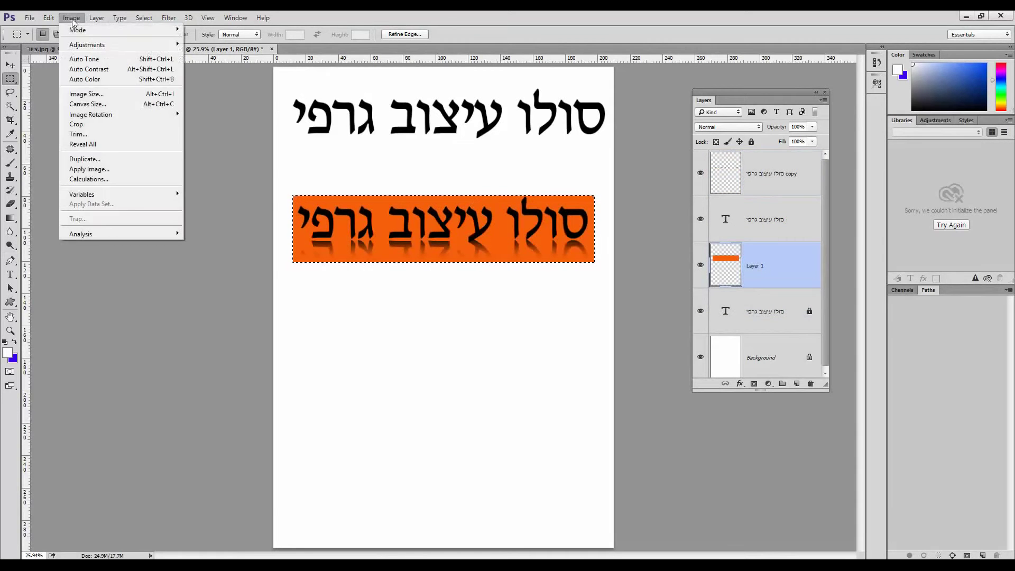
left_click(76, 125)
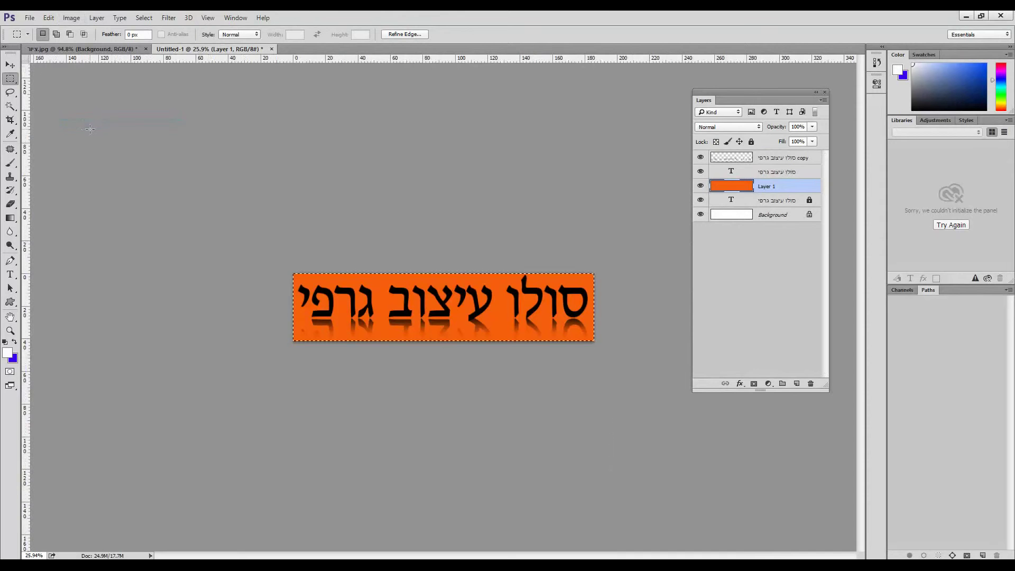
key("ctrl+0")
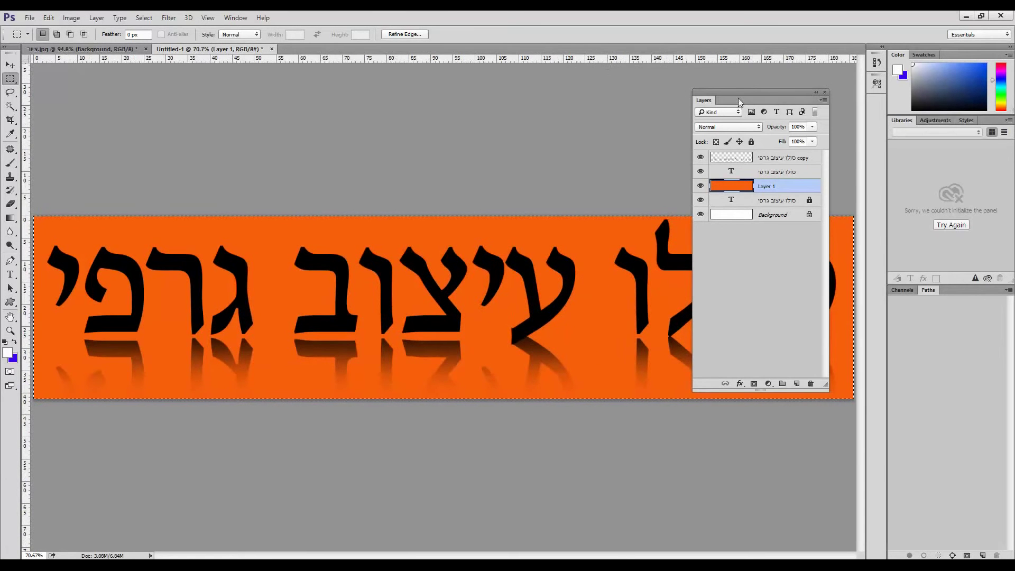
left_click_drag(746, 104, 916, 217)
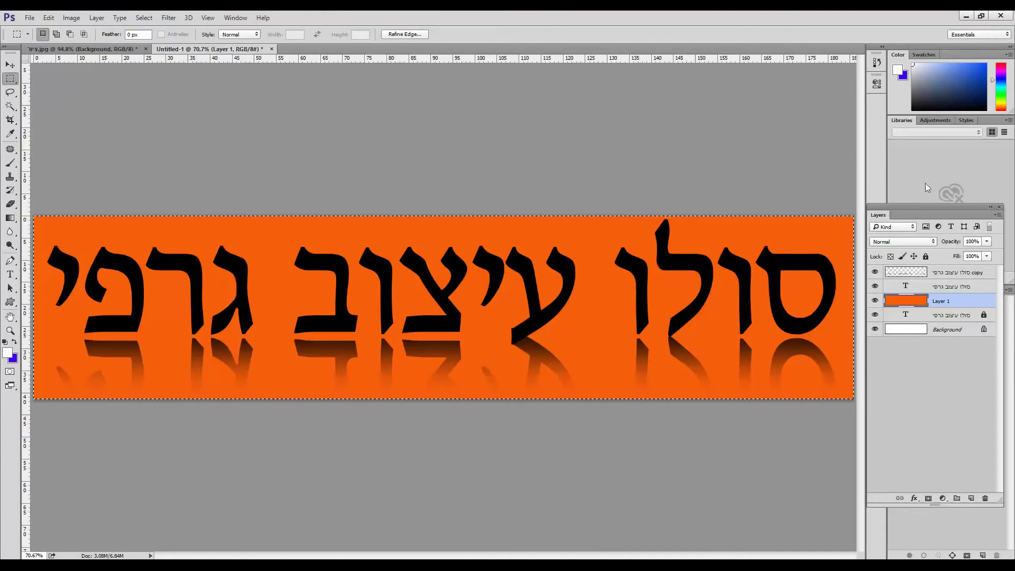
Try Purple Gel, brushed metal, chrome and light-blue styles, settling on glossy green
left_click(967, 121)
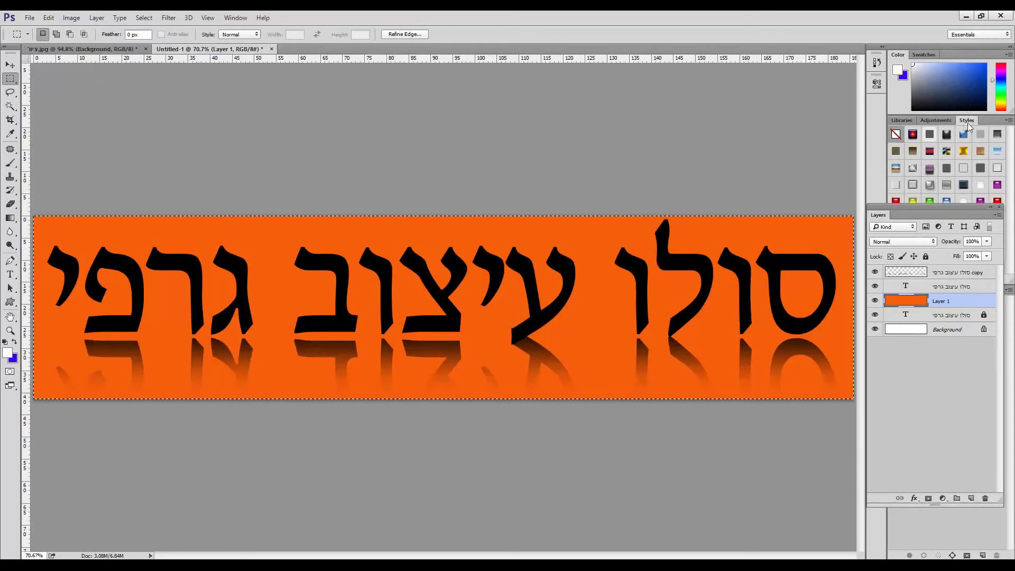
left_click_drag(967, 120, 719, 93)
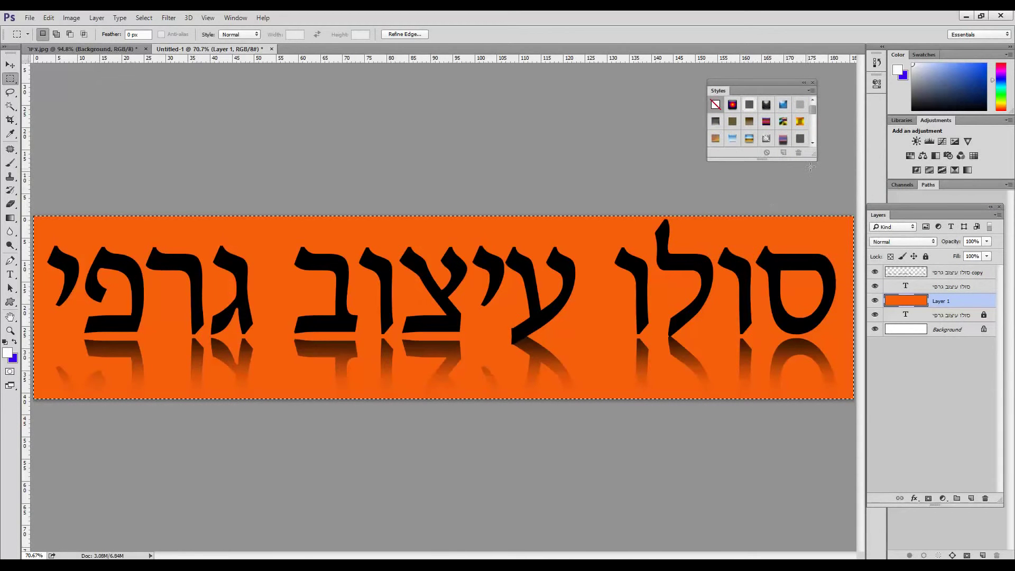
left_click_drag(815, 160, 815, 302)
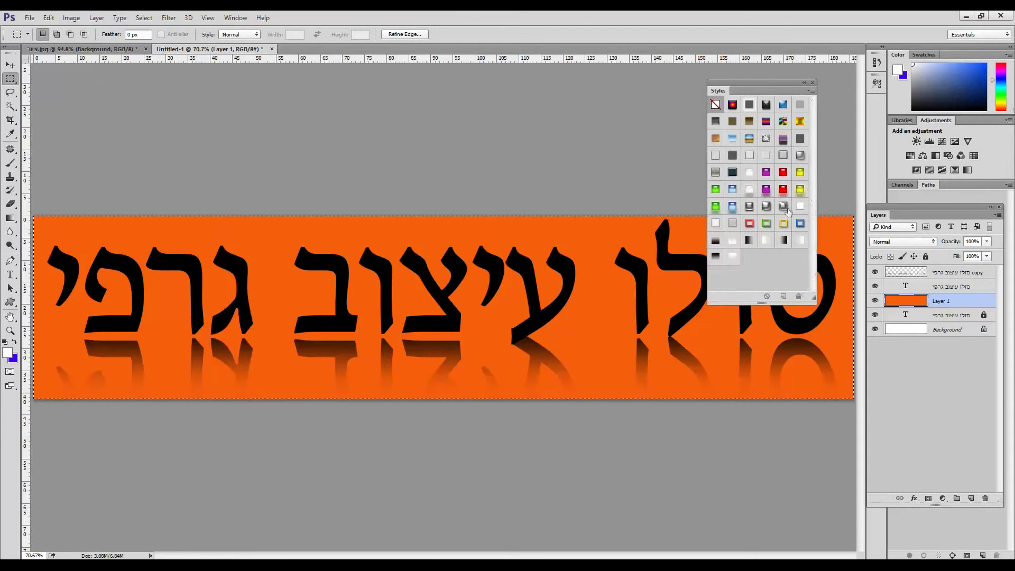
left_click(768, 173)
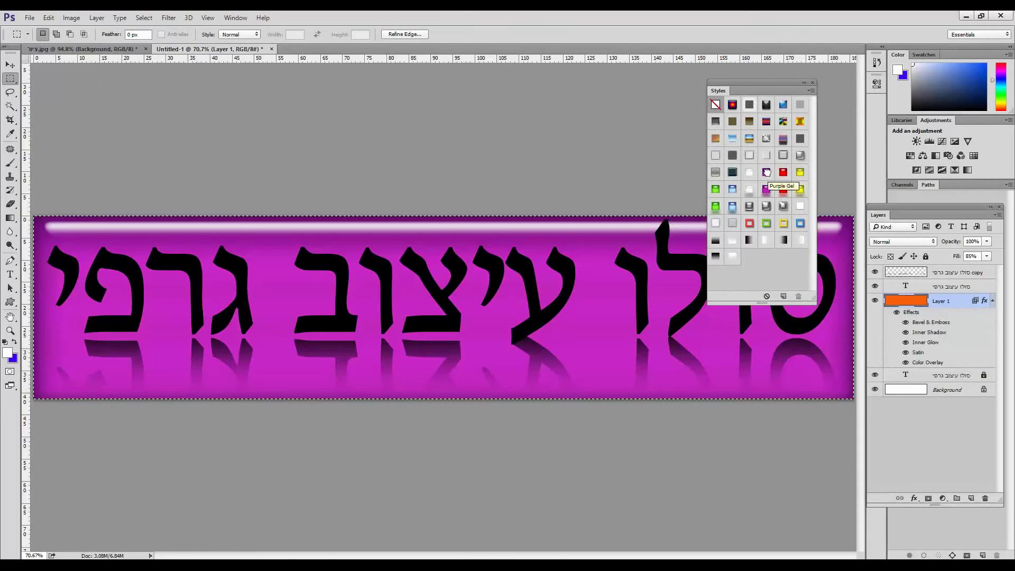
left_click(781, 155)
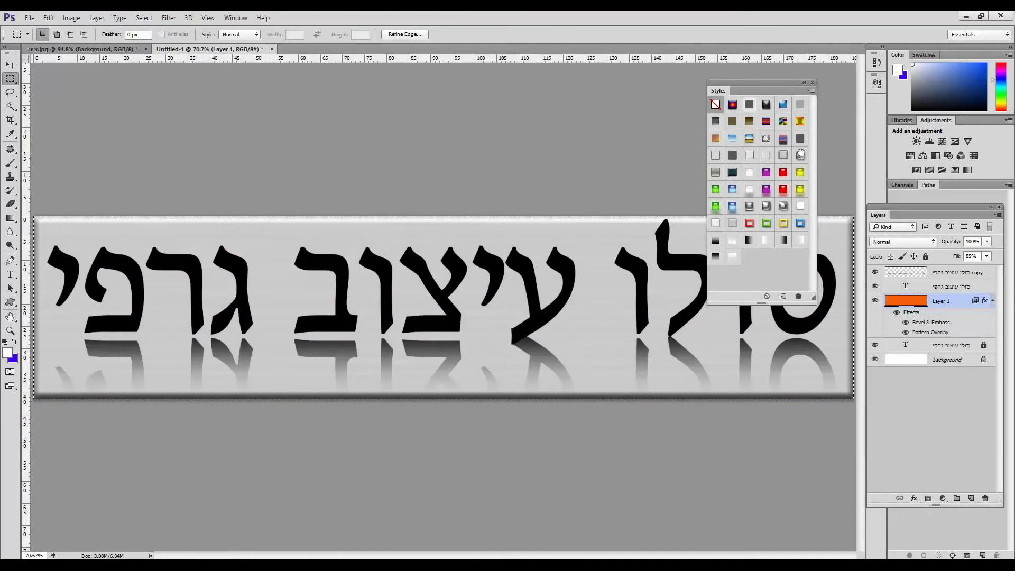
left_click(737, 209)
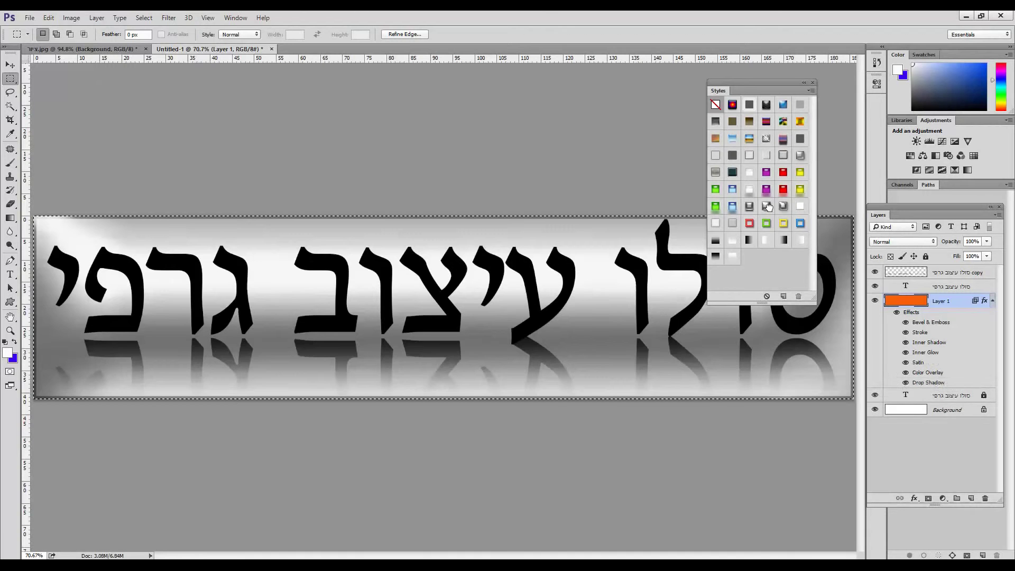
left_click(734, 208)
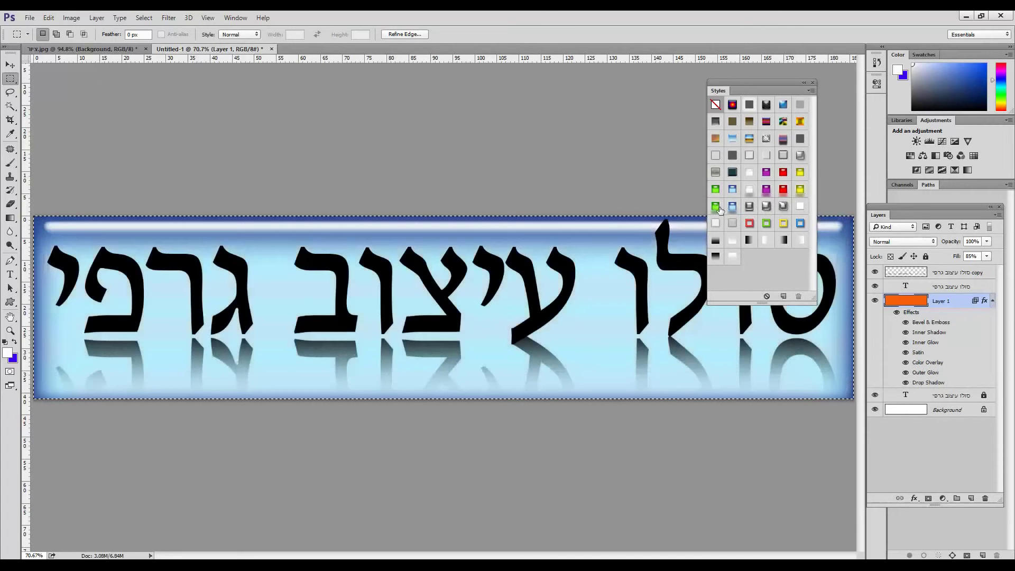
left_click(716, 207)
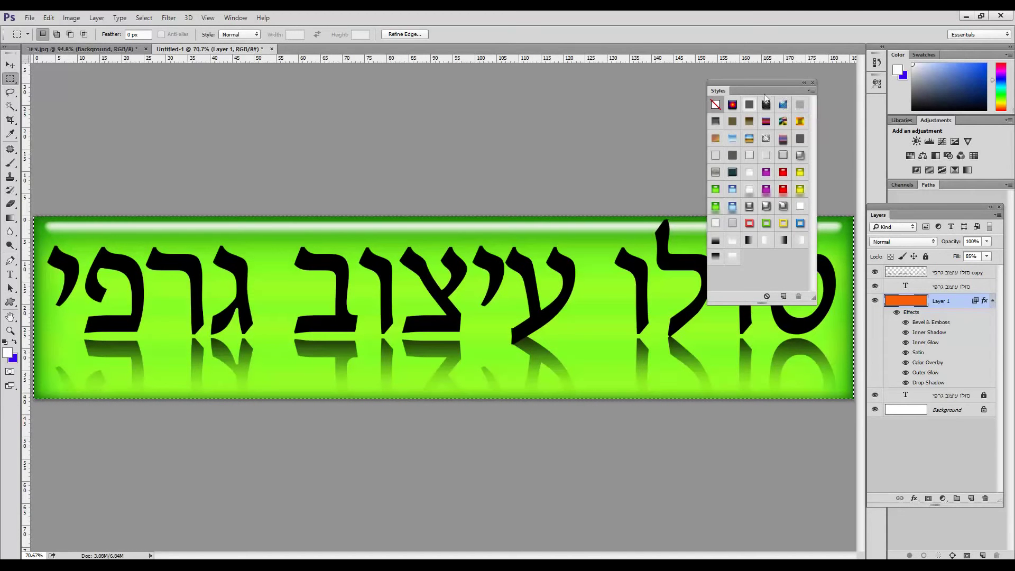
mouse_move(762, 91)
left_mouse_down()
mouse_move(657, 387)
mouse_move(647, 449)
left_mouse_up()
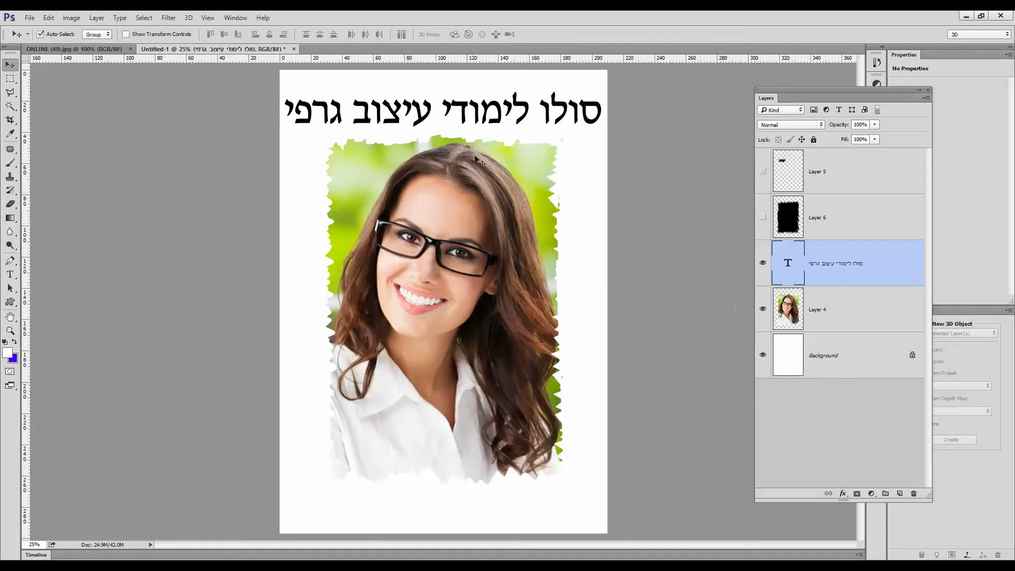
Drag the ONLINE (49).jpg portrait into the poster as a new layer and hide Layer 4
left_click(75, 48)
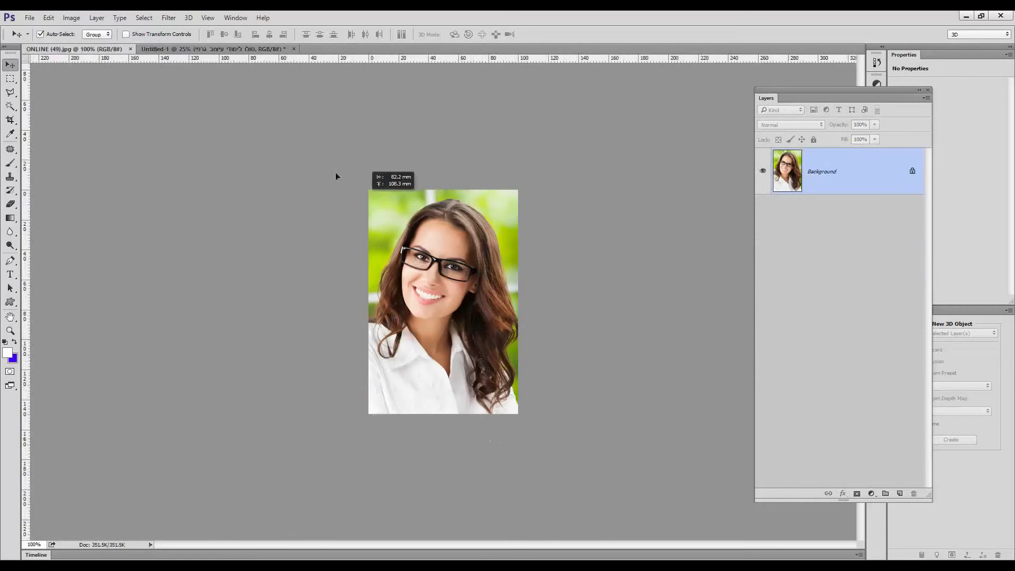
left_click_drag(336, 176, 469, 298)
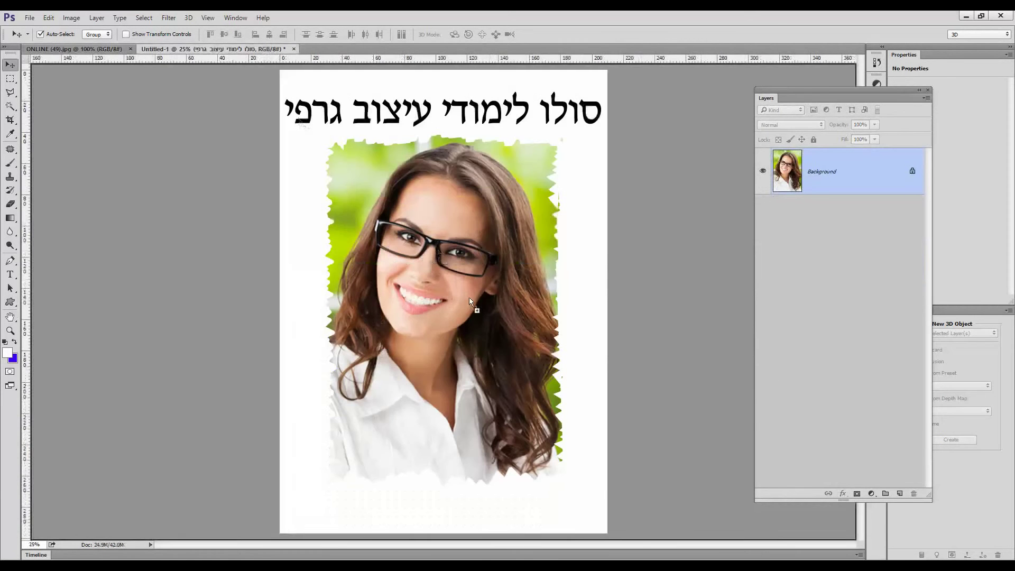
left_click(762, 356)
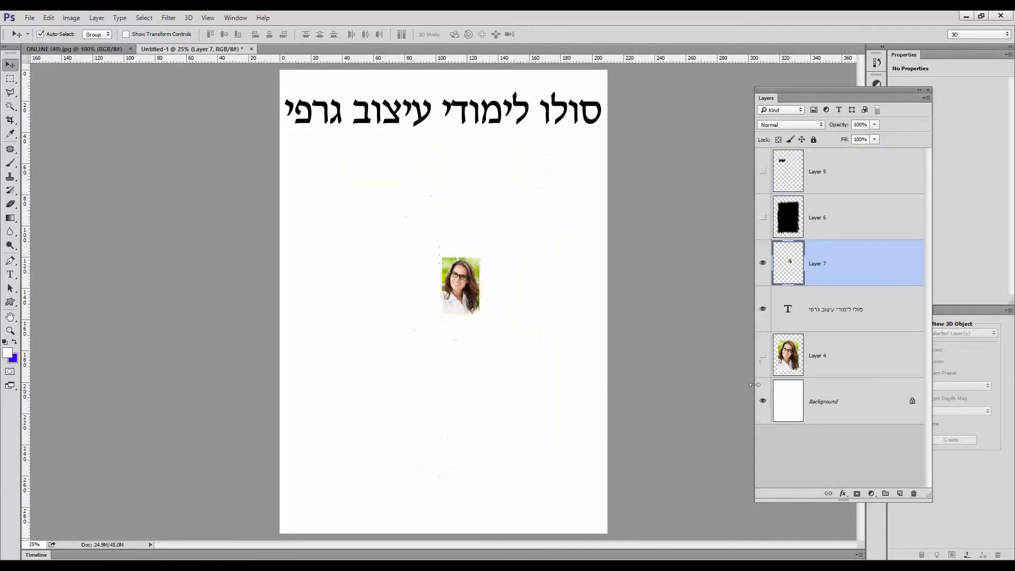
left_click_drag(472, 298, 442, 291)
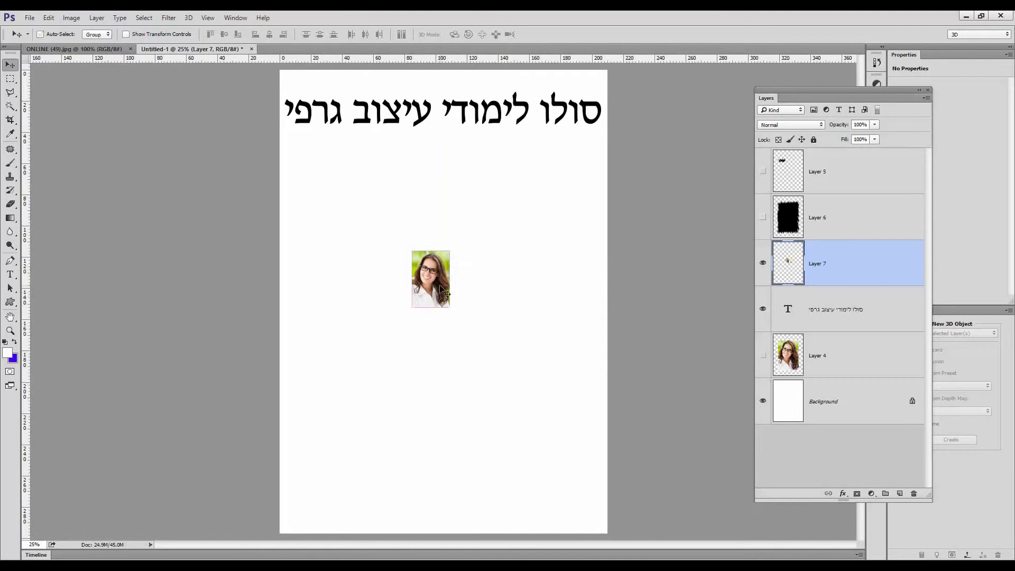
key("ctrl+t")
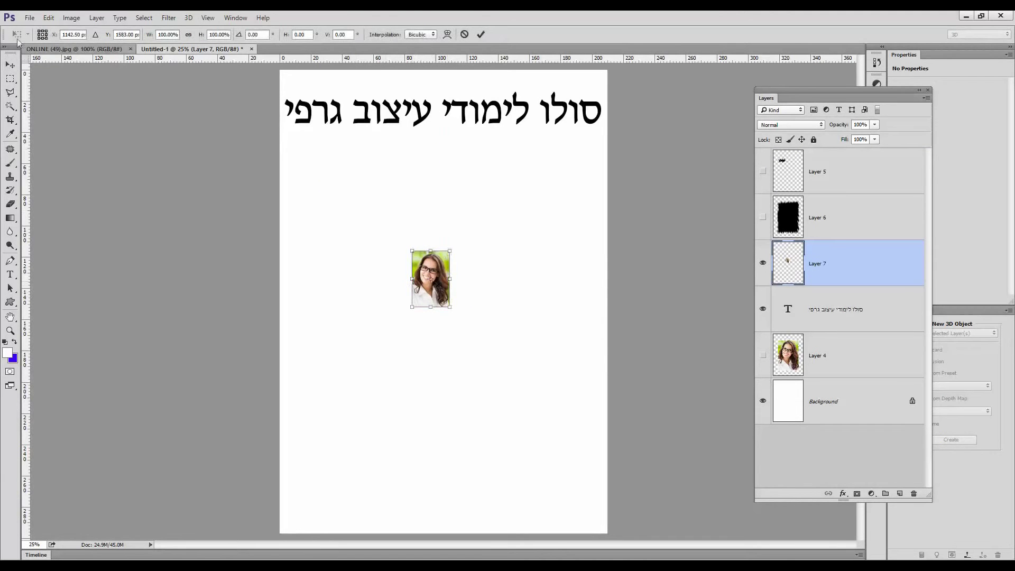
Enlarge the Layer 7 portrait to fill the page below the Hebrew title
left_click(48, 20)
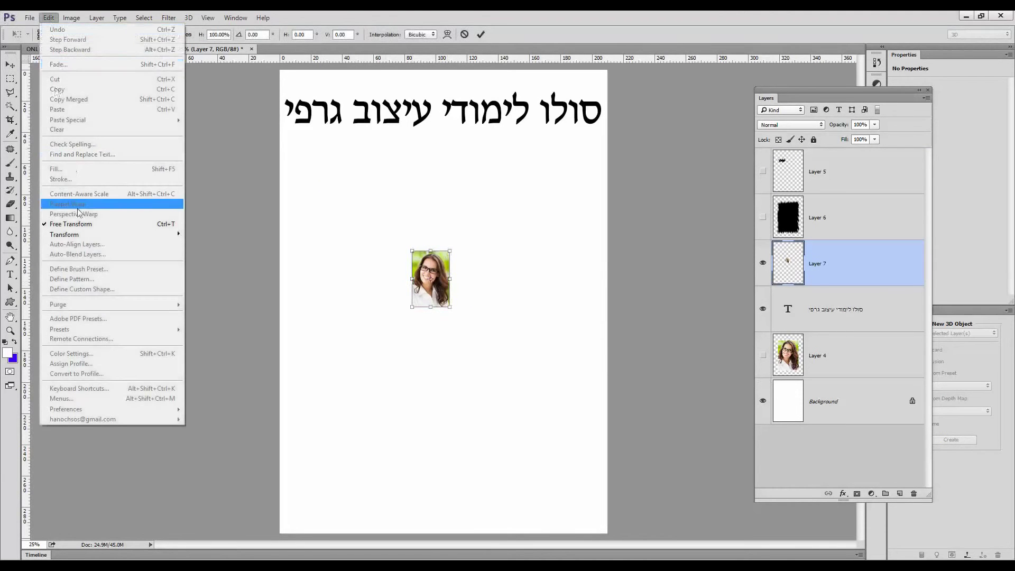
left_click(79, 225)
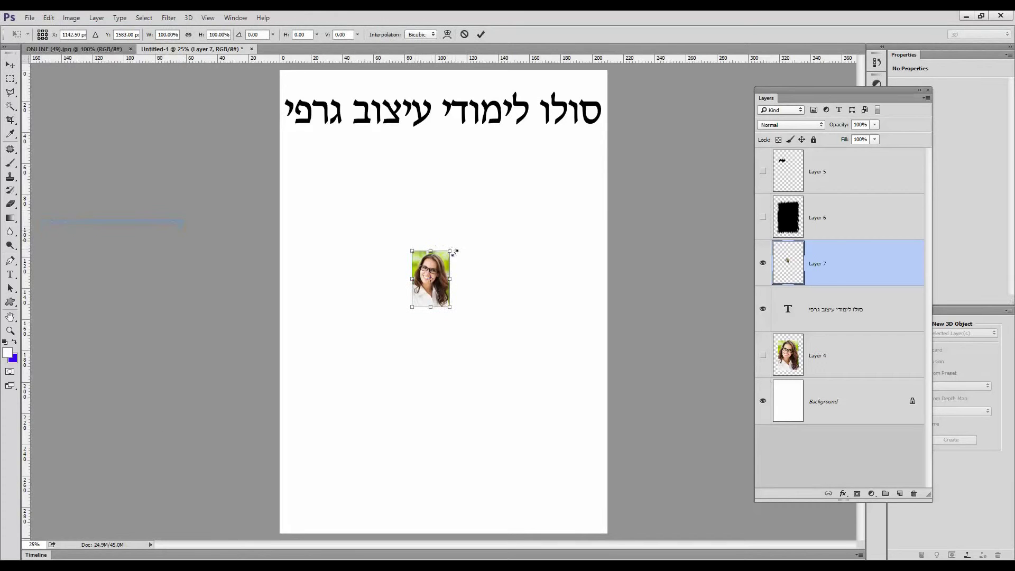
left_click_drag(451, 253, 528, 132)
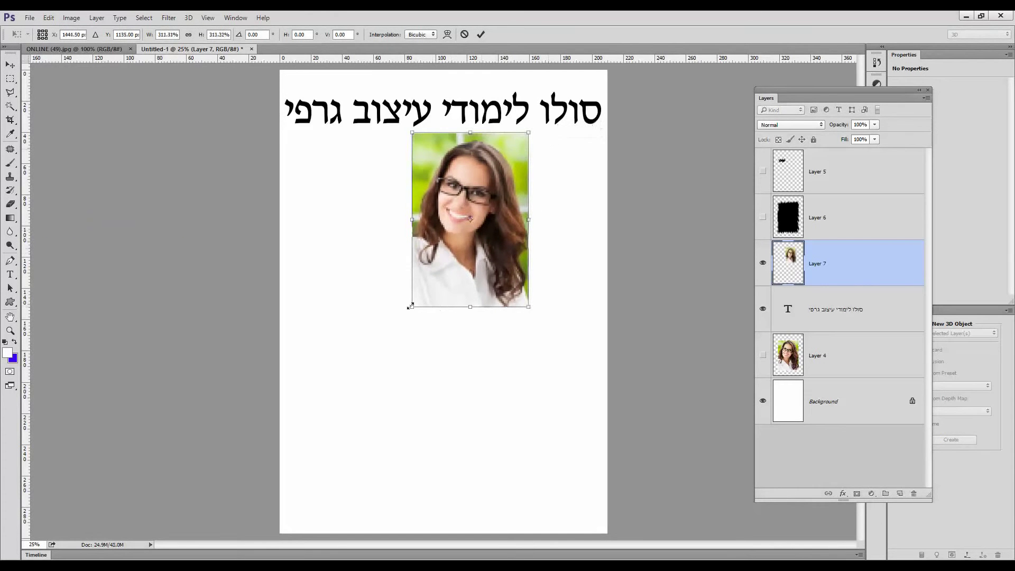
left_click_drag(412, 307, 312, 456)
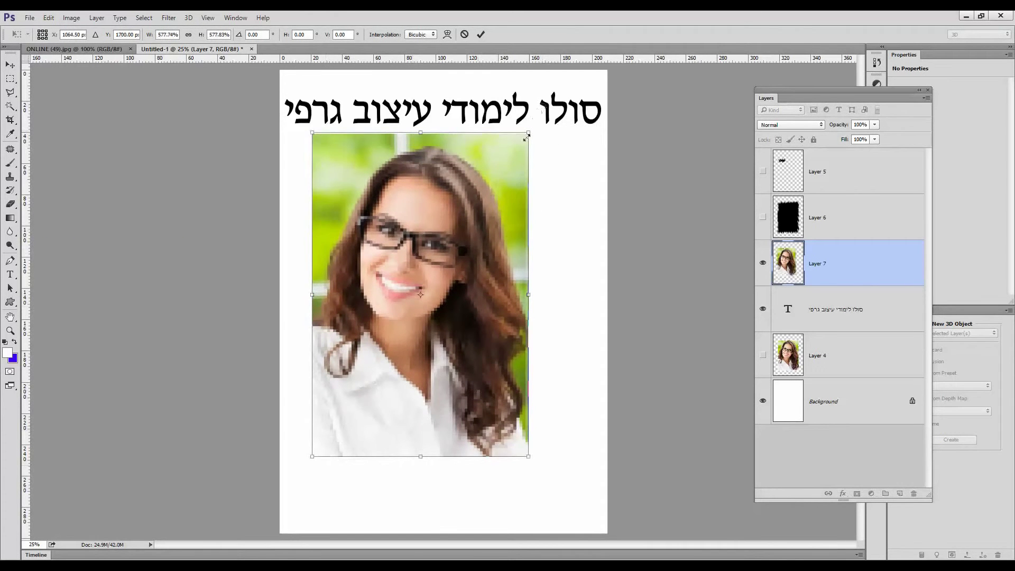
left_click_drag(526, 137, 550, 99)
mouse_move(458, 268)
left_mouse_down()
mouse_move(481, 317)
mouse_move(460, 324)
mouse_move(467, 328)
left_mouse_up()
left_click_drag(561, 158, 573, 140)
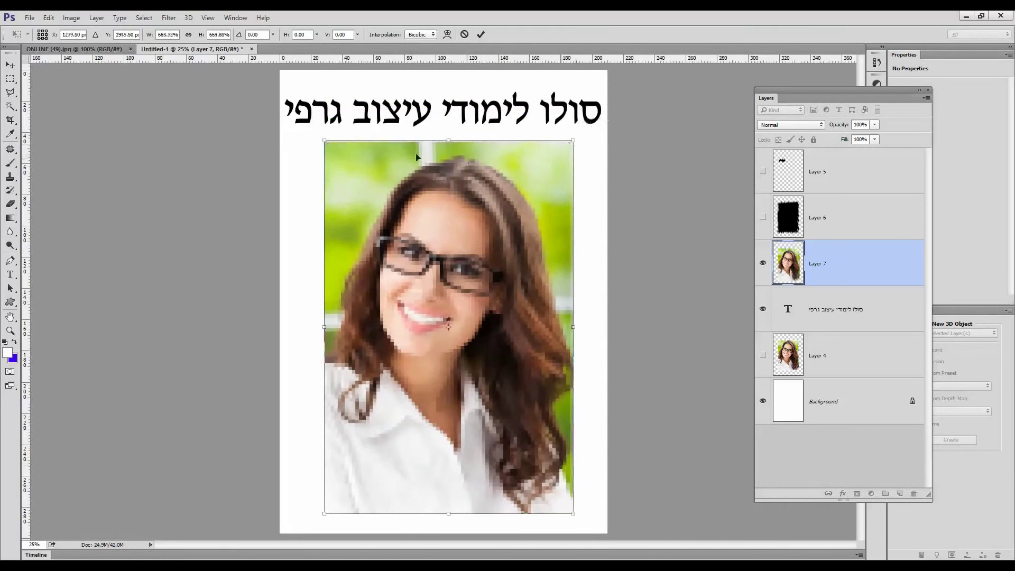
left_click_drag(326, 141, 318, 132)
key("Return")
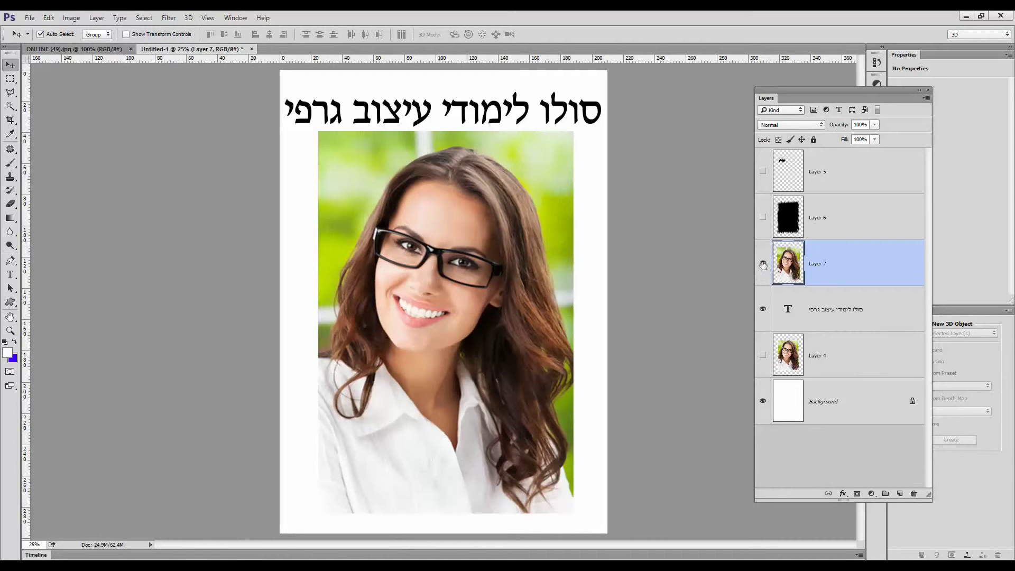
Hide the portrait layer, Layer 7, and switch to the Polygonal Lasso Tool
left_click(763, 264)
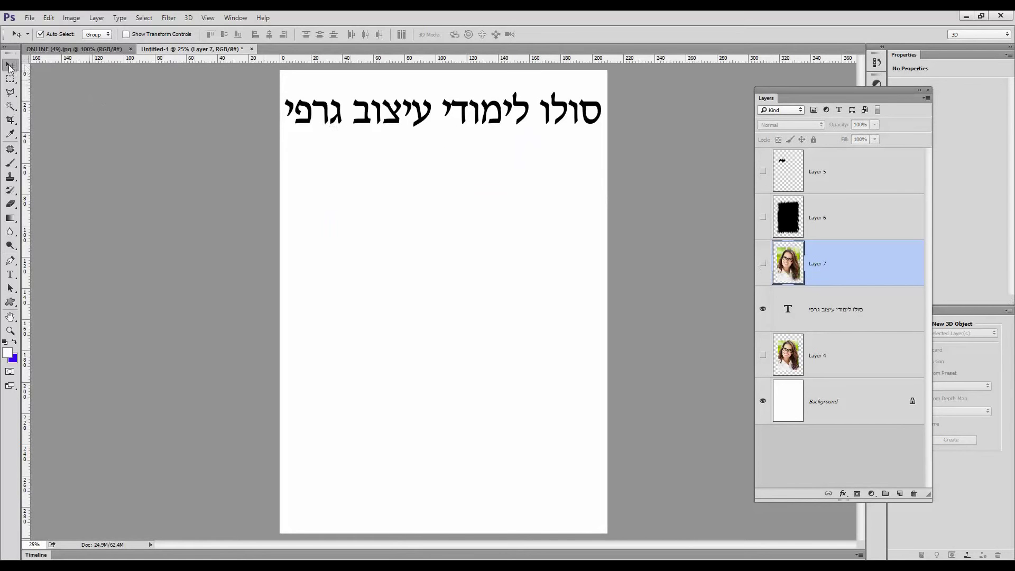
left_click(10, 93)
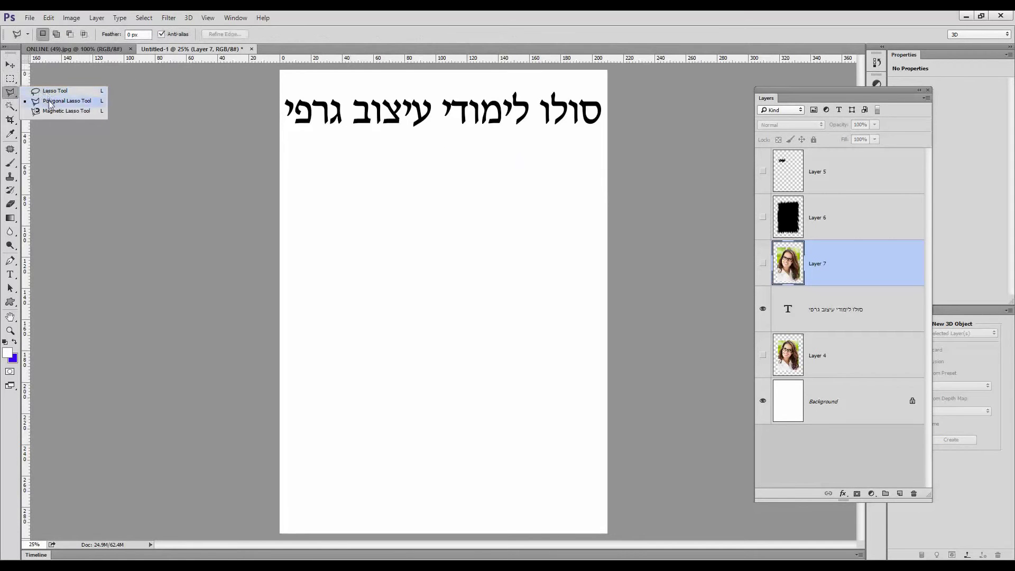
left_click(50, 101)
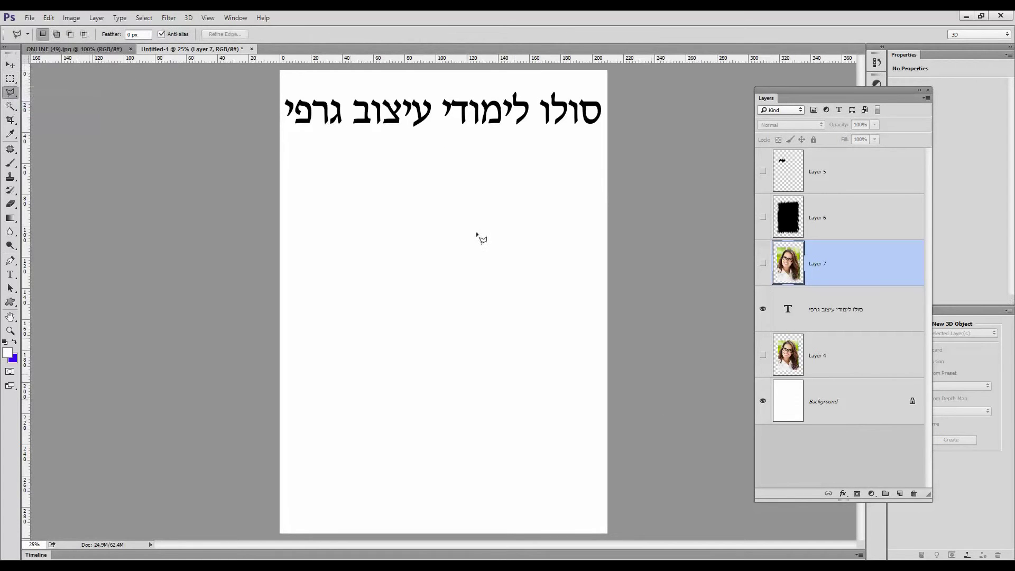
Click a row of zigzag peaks and valleys rightward below the heading
left_click(376, 238)
left_click(380, 211)
left_click(385, 237)
left_click(392, 211)
left_click(396, 238)
left_click(402, 213)
left_click(403, 238)
left_click(409, 215)
left_click(411, 238)
left_click(417, 214)
left_click(417, 237)
left_click(422, 215)
left_click(424, 238)
left_click(427, 215)
left_click(432, 237)
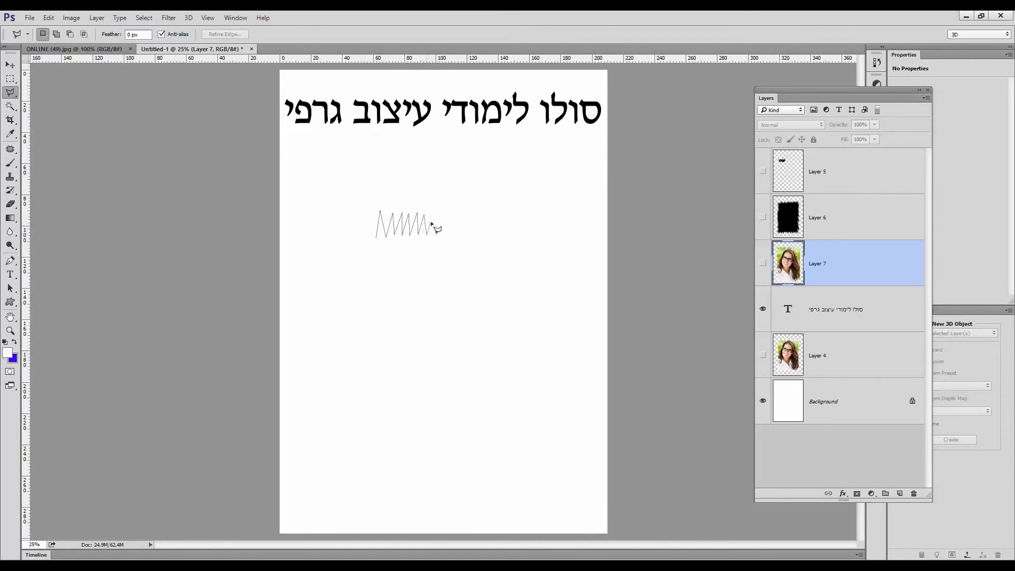
left_click(434, 215)
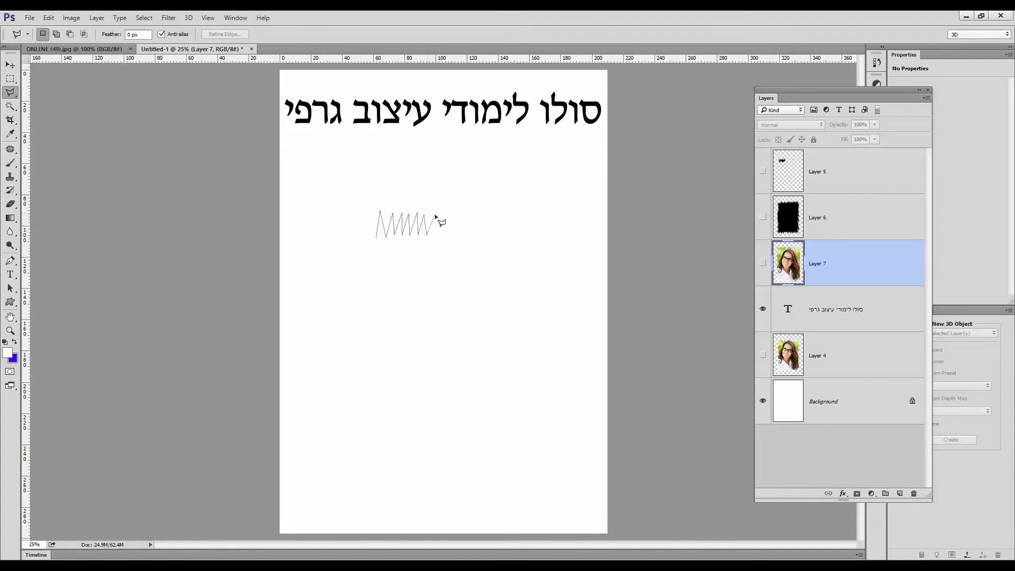
Trace the lower zigzag edge back left and close the selection at its start point
left_click(431, 257)
left_click(428, 241)
left_click(417, 242)
left_click(413, 258)
left_click(400, 258)
left_click(388, 259)
left_click(381, 246)
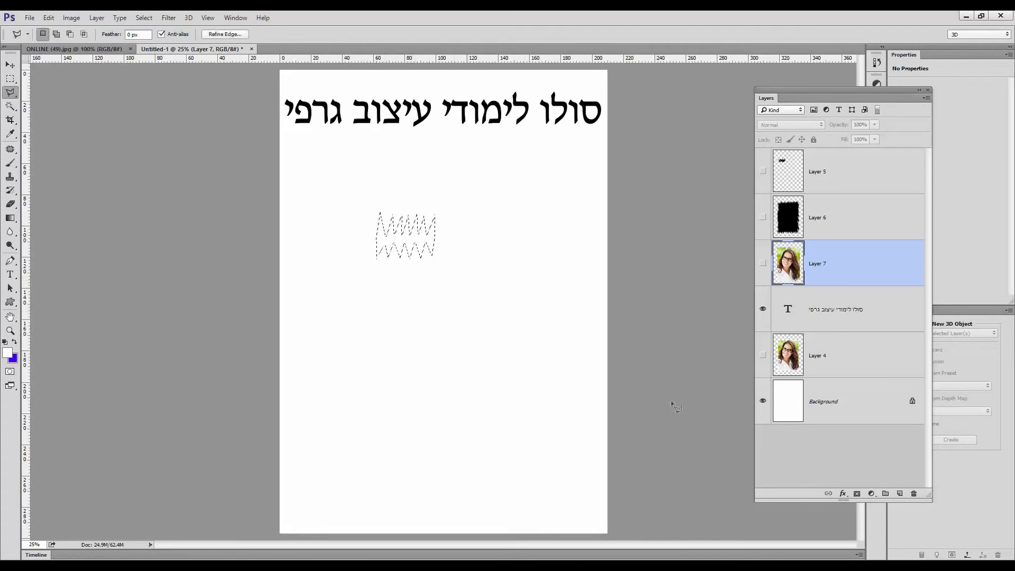
On a new empty Layer 8, use Transform Selection to widen and flatten the zigzag into a thin strip
left_click(899, 493)
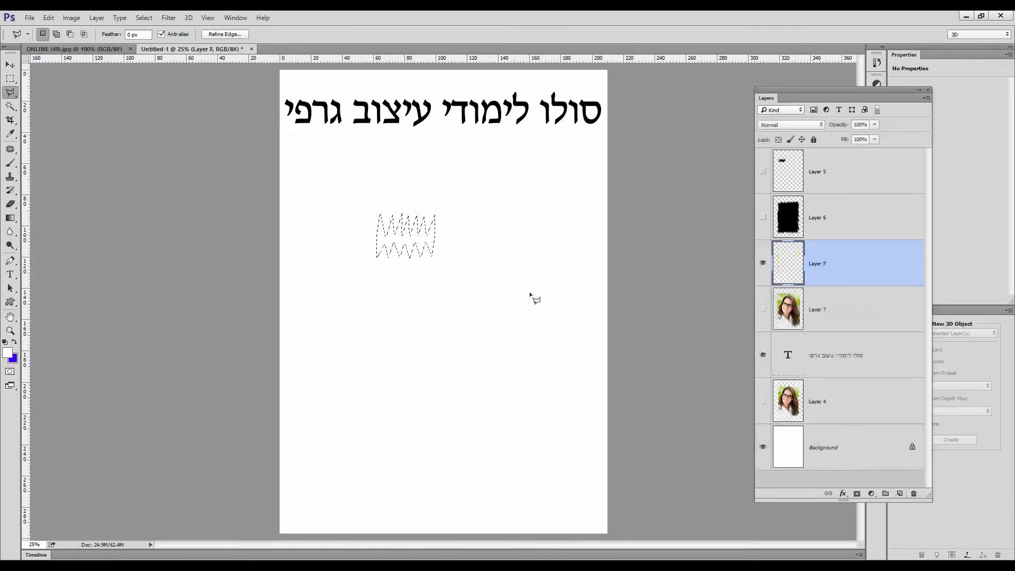
left_click(143, 19)
left_click(182, 194)
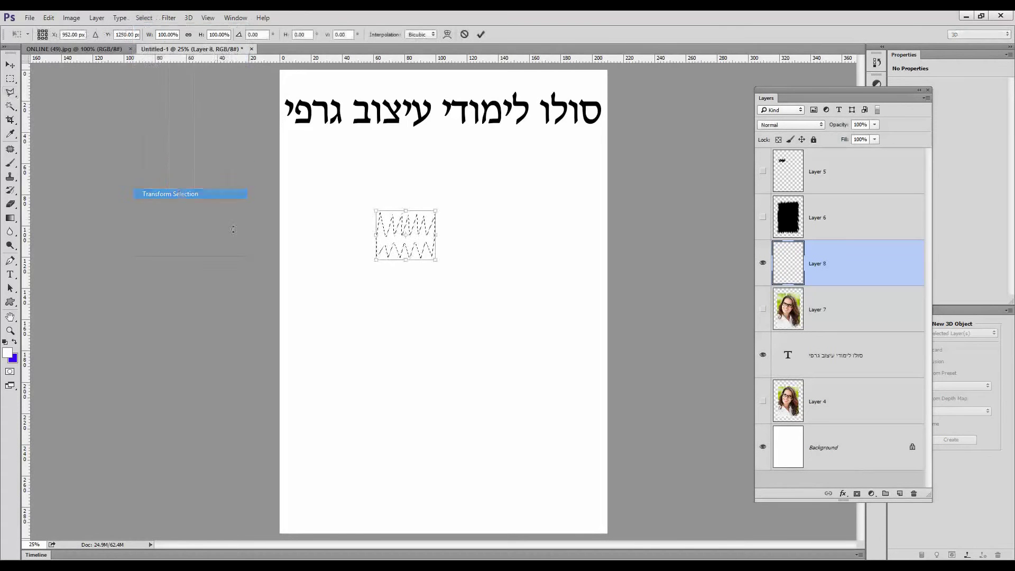
left_click_drag(377, 239, 351, 235)
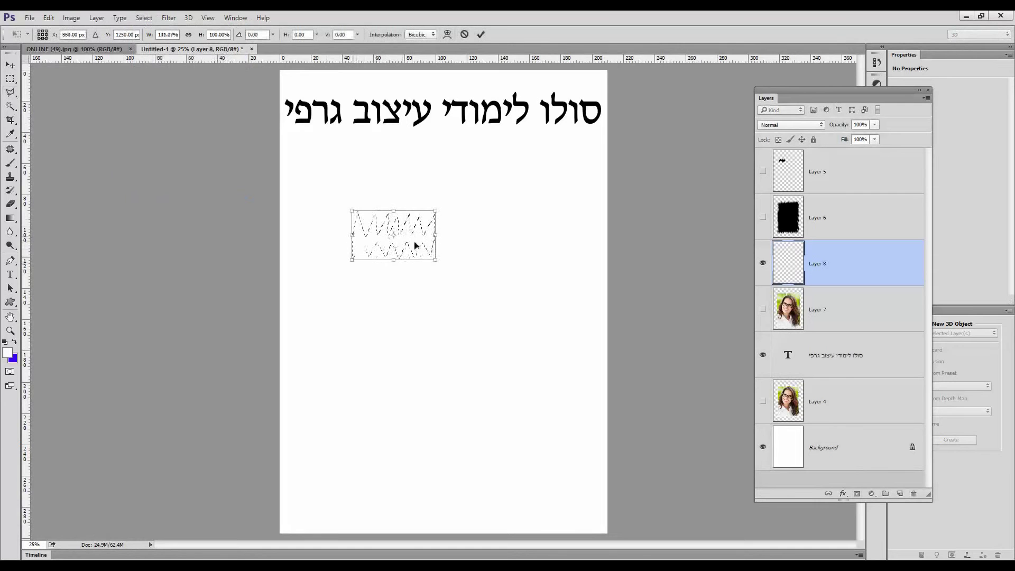
left_click_drag(435, 233, 444, 234)
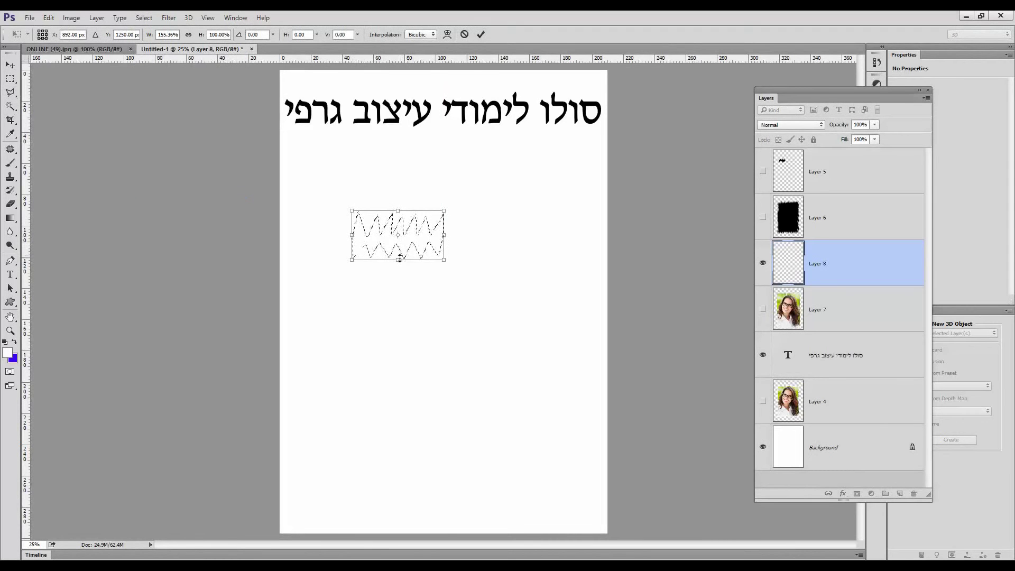
left_click_drag(399, 258, 400, 240)
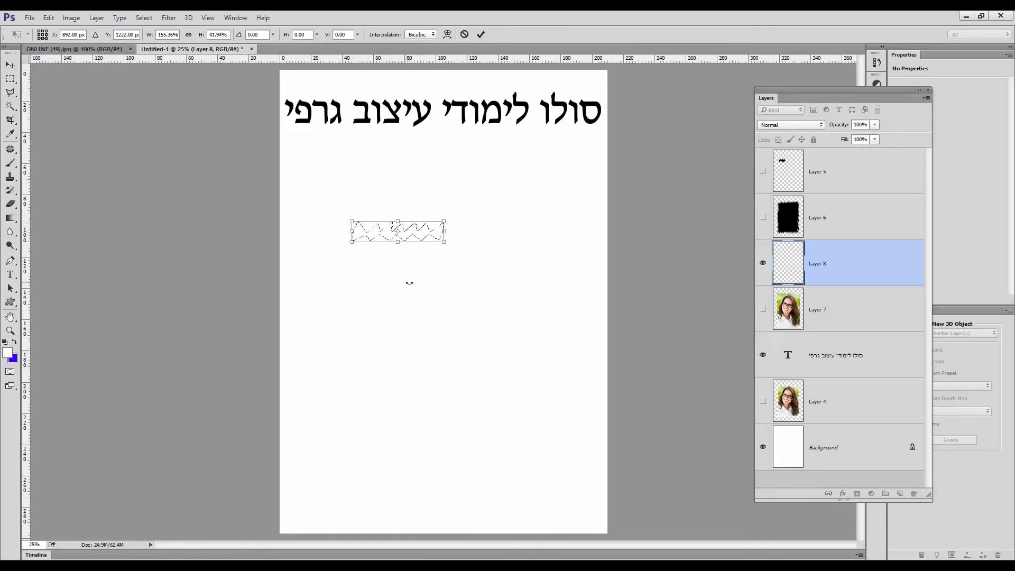
key("Return")
key("l")
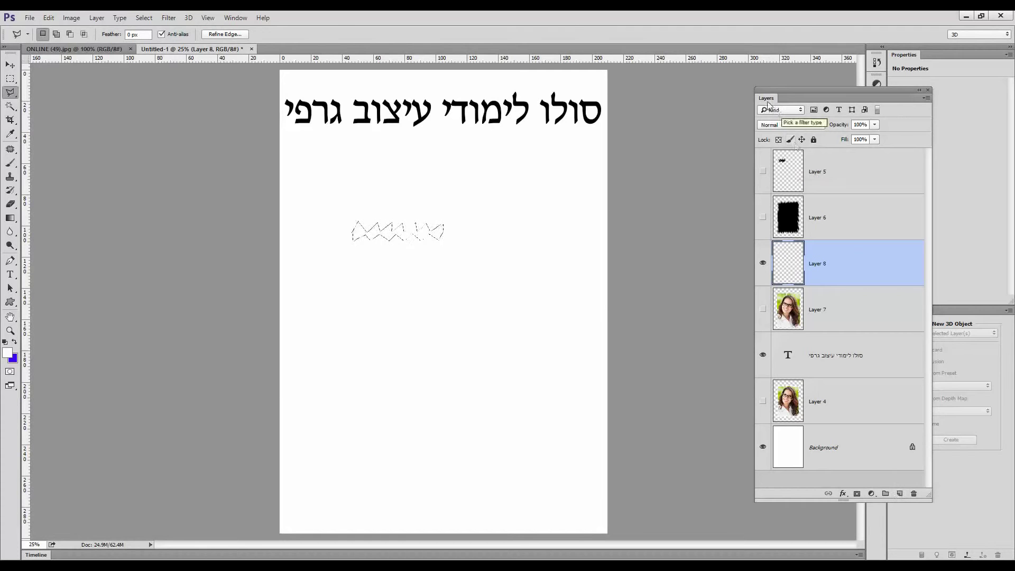
Fill the jagged strip selection on Layer 8 with Black using Edit > Fill
left_click(236, 18)
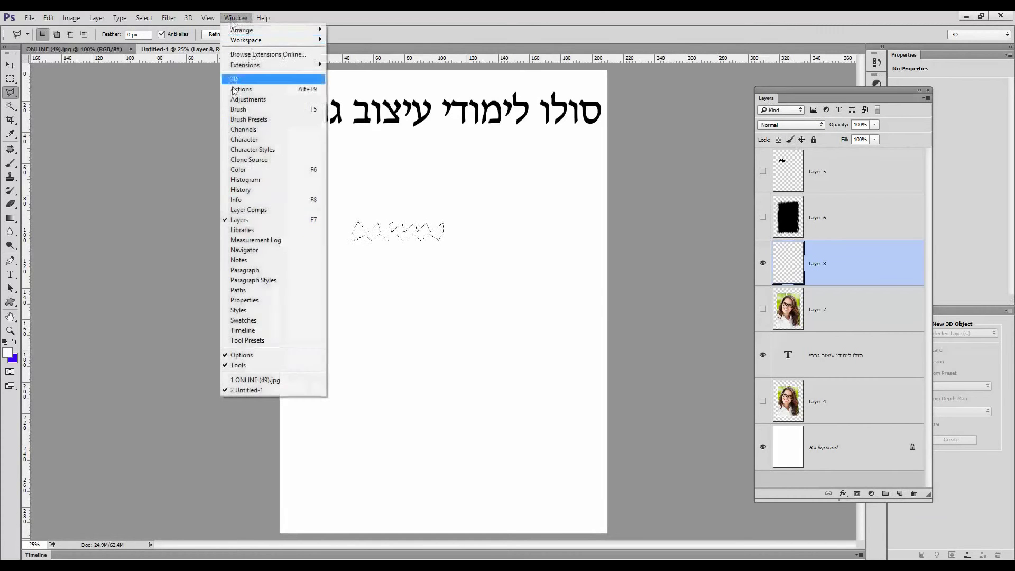
left_click(861, 99)
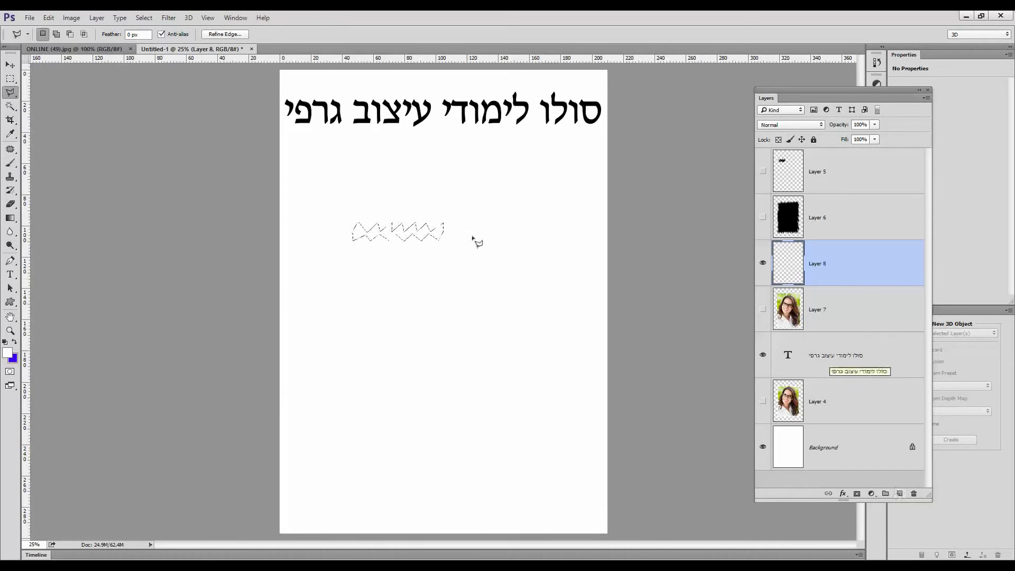
left_click(48, 17)
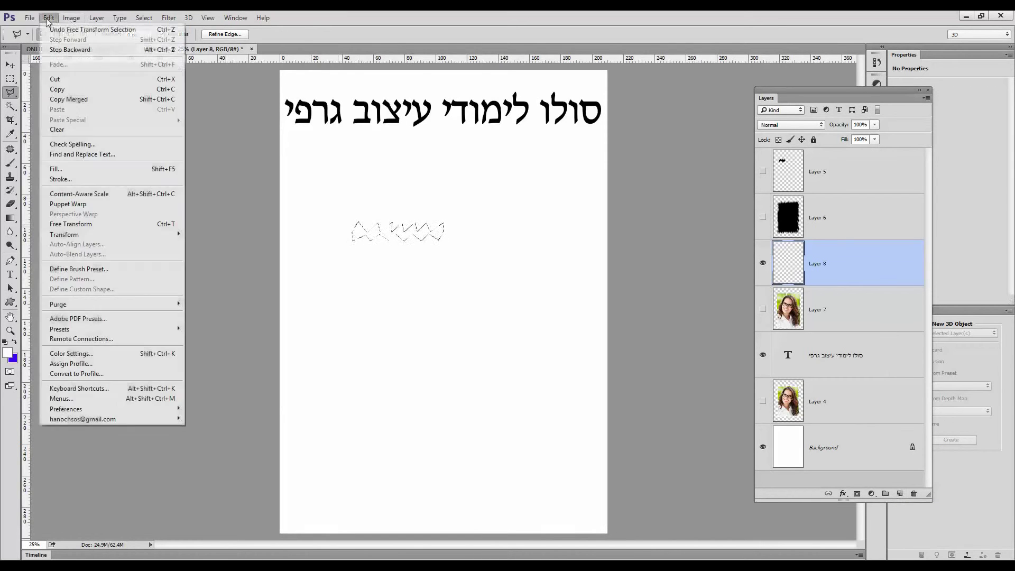
left_click(100, 174)
left_click(595, 178)
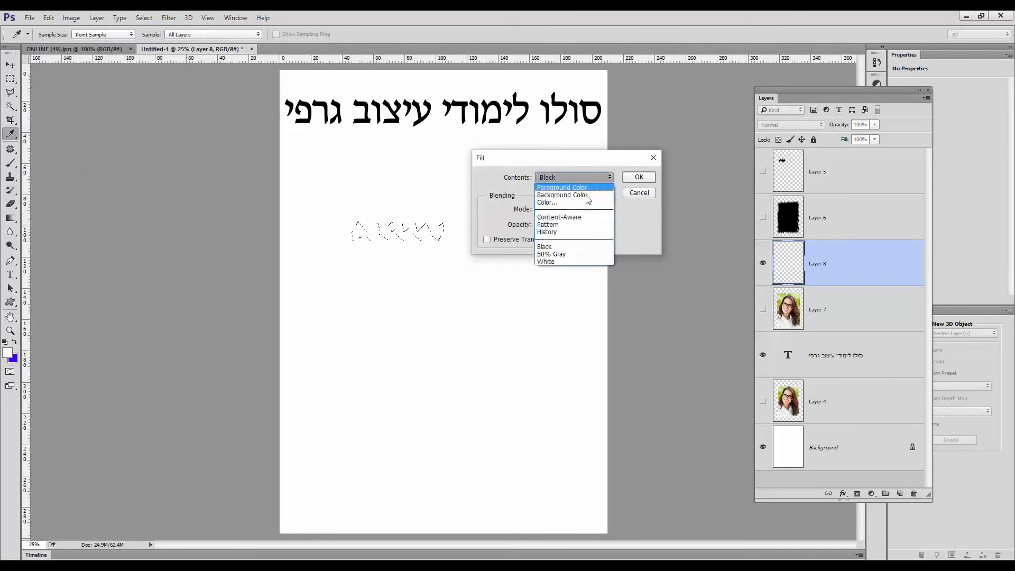
left_click(567, 248)
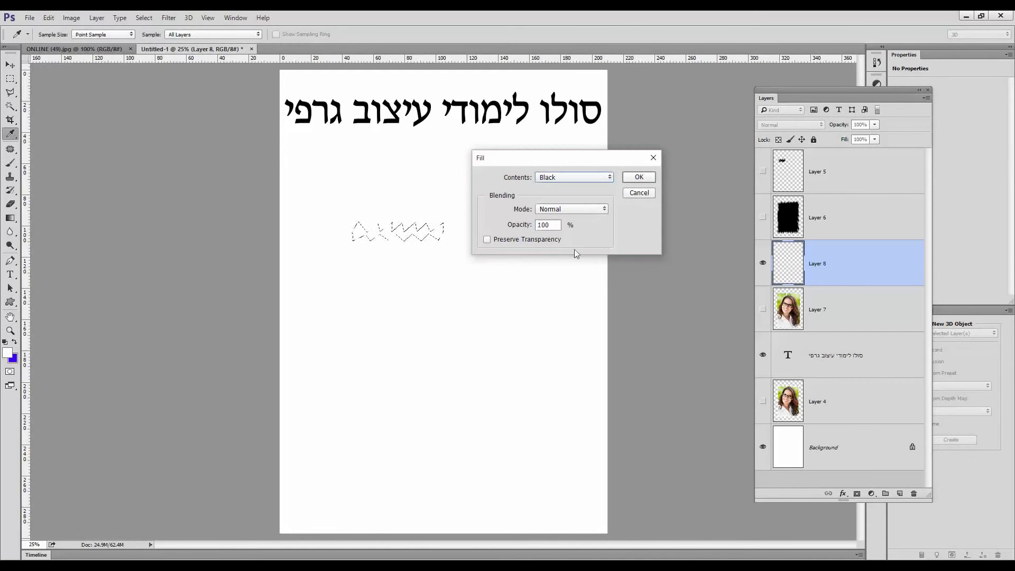
left_click(634, 178)
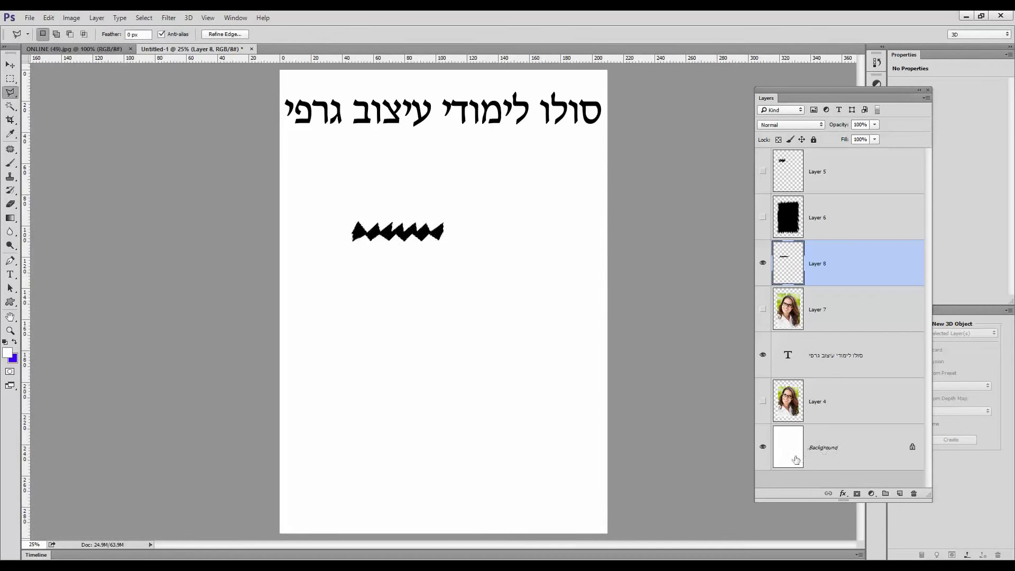
Hide the Background, define the black strip as brush preset 'Sampled Brush 3', then deselect
left_click(762, 447)
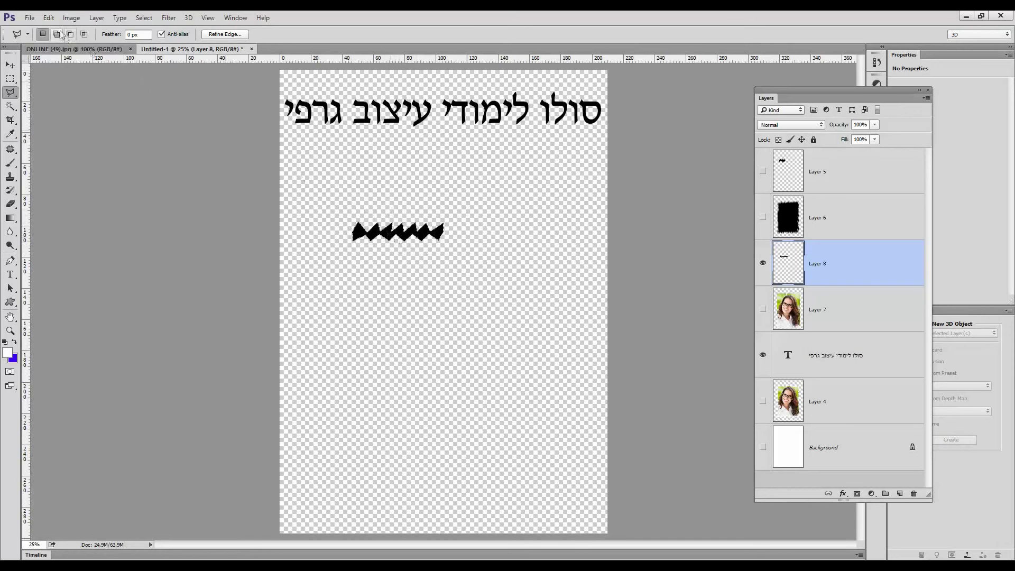
left_click(49, 17)
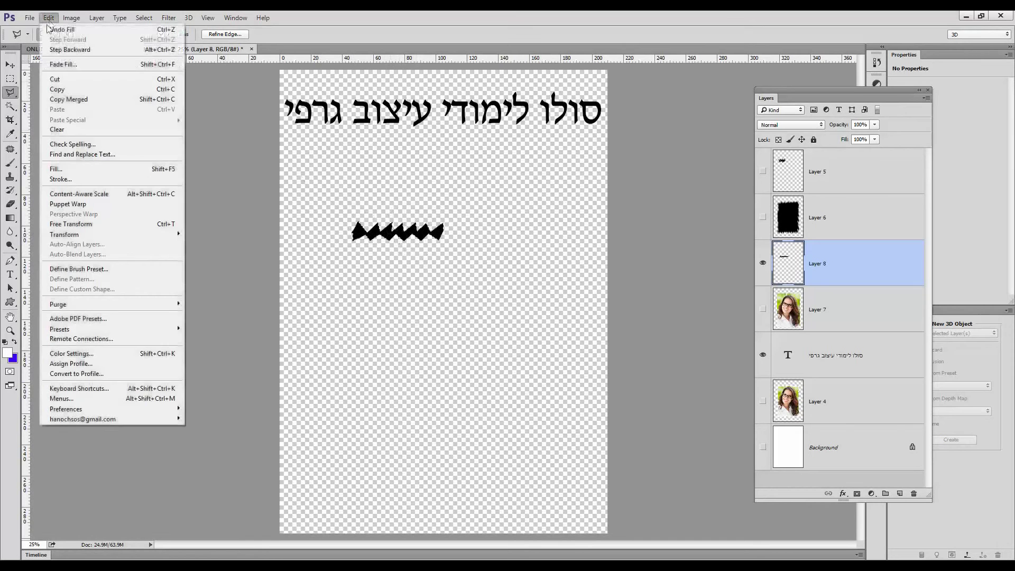
left_click(104, 268)
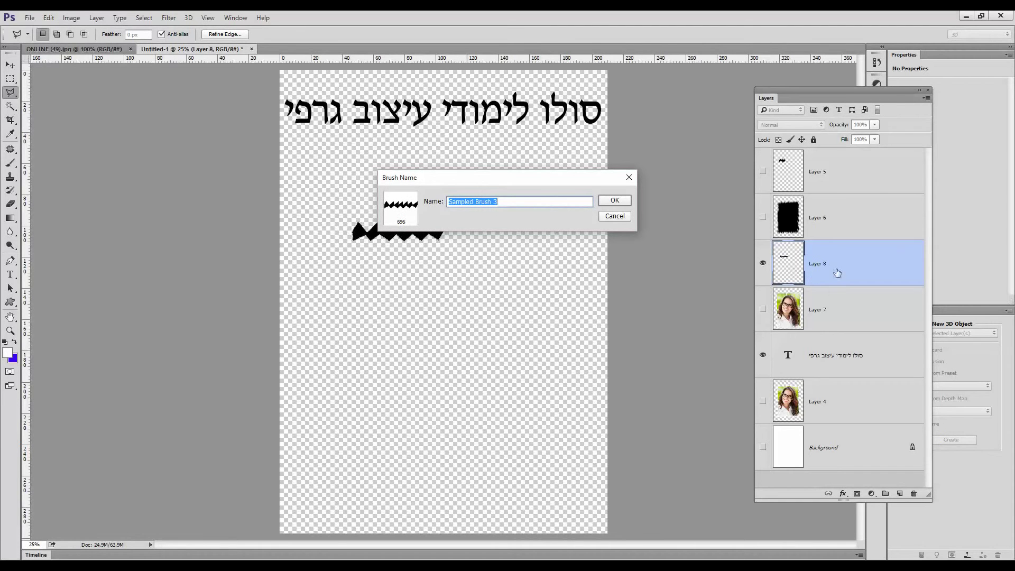
left_click(614, 203)
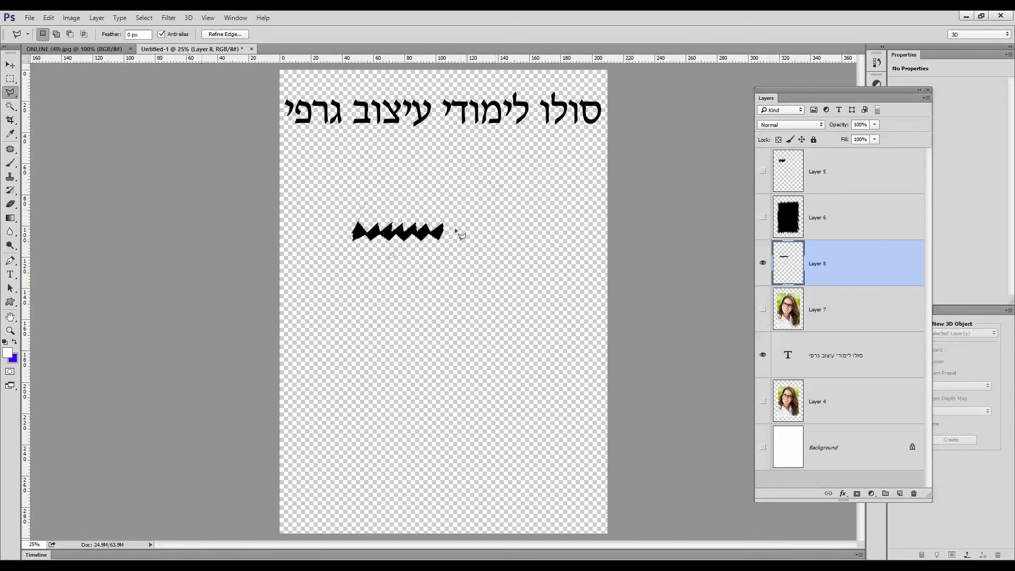
left_click(144, 19)
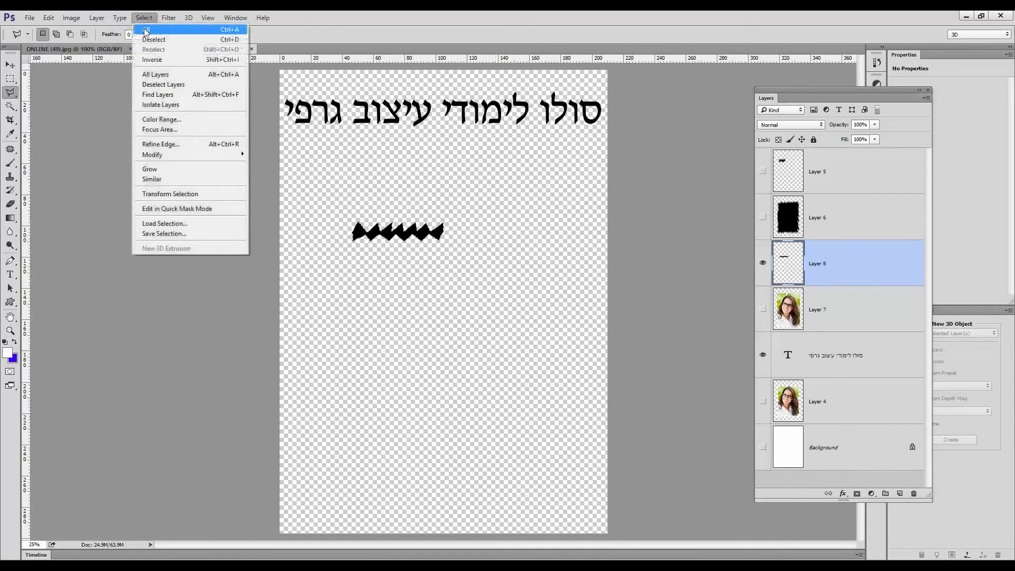
left_click(159, 43)
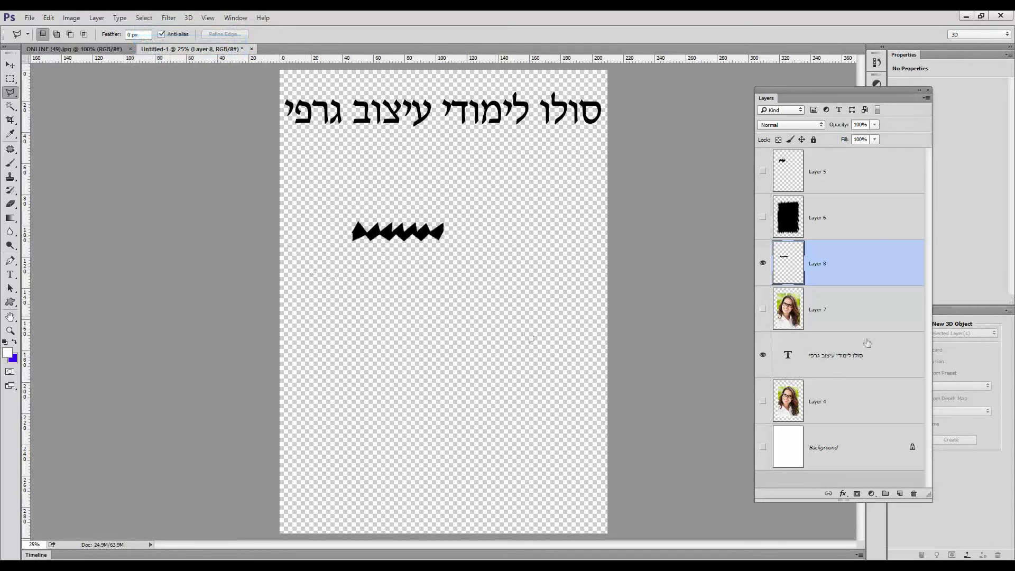
Show the portrait again and delete the zigzag strip layer, shadow Layer 6 and Layer 5
left_click(763, 310)
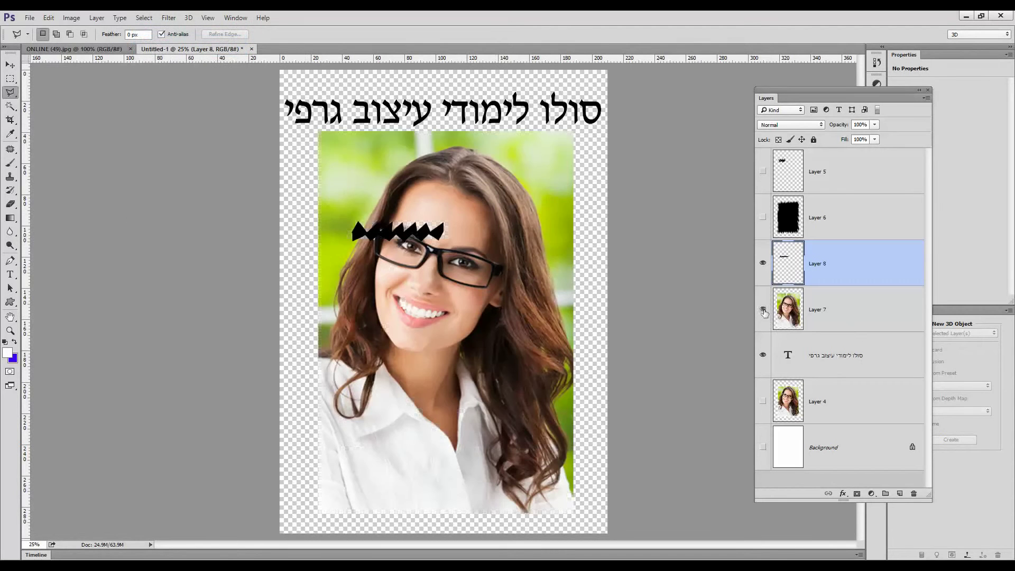
left_click_drag(815, 263, 914, 493)
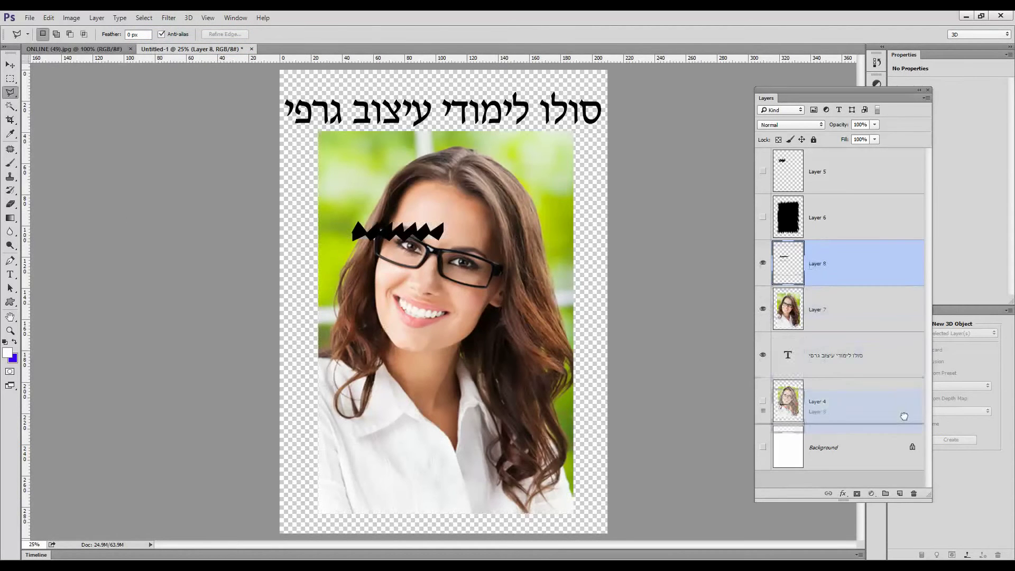
left_click_drag(802, 225, 913, 493)
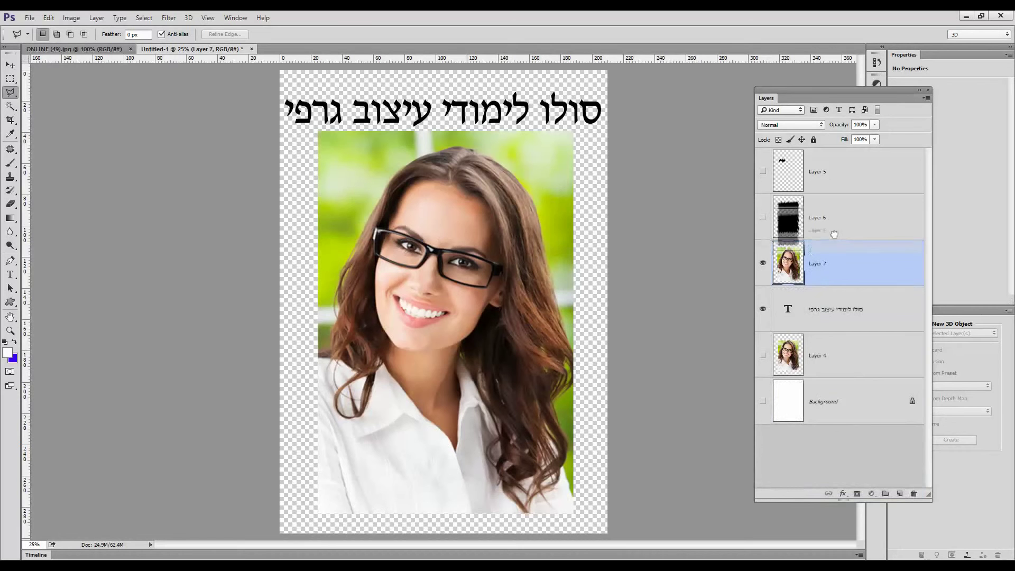
left_click_drag(835, 173, 914, 493)
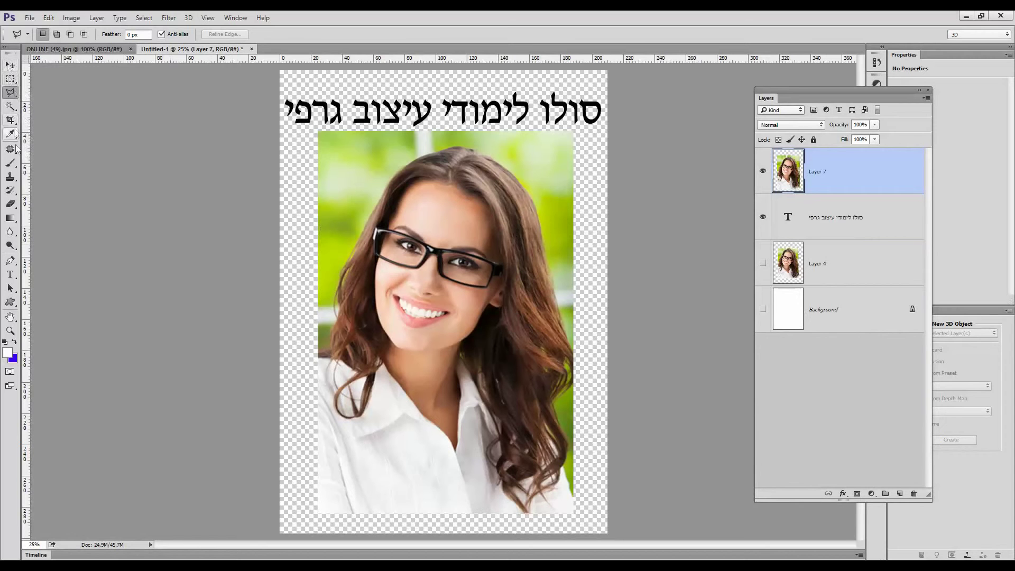
left_click_drag(10, 204, 58, 206)
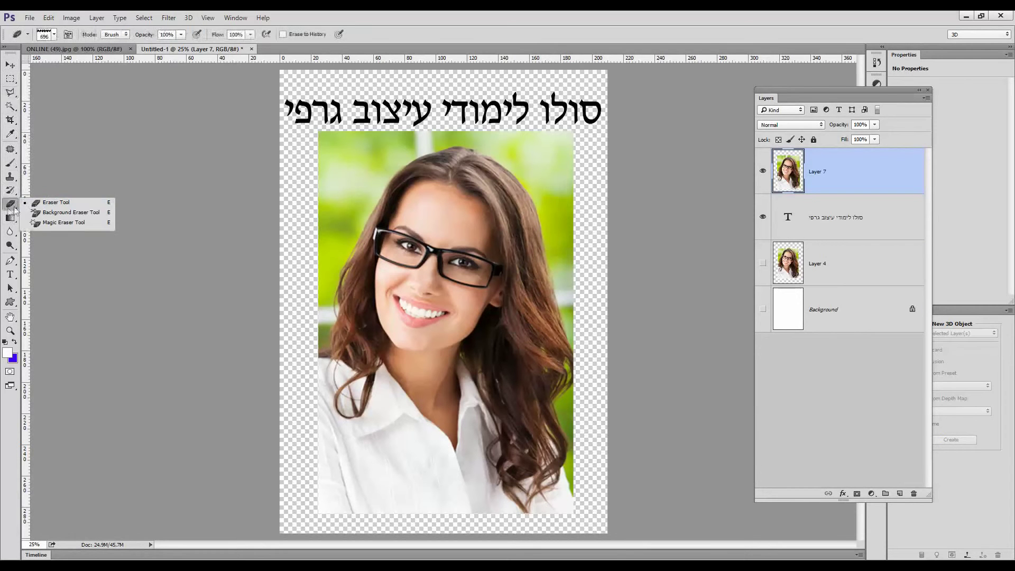
Load the 696 px Sampled Brush 3 zigzag brush into the standard Eraser Tool
left_click(58, 203)
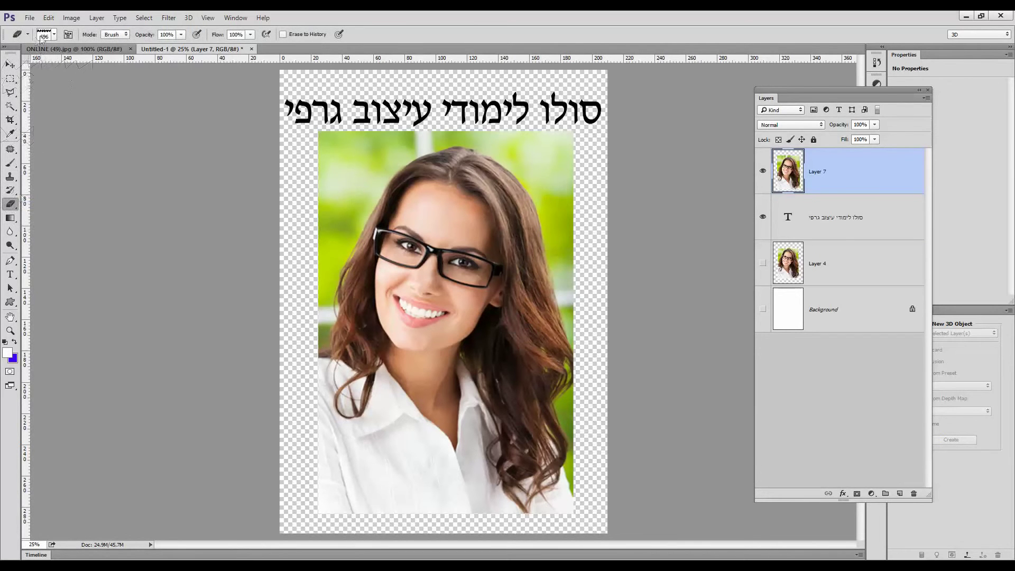
left_click(55, 36)
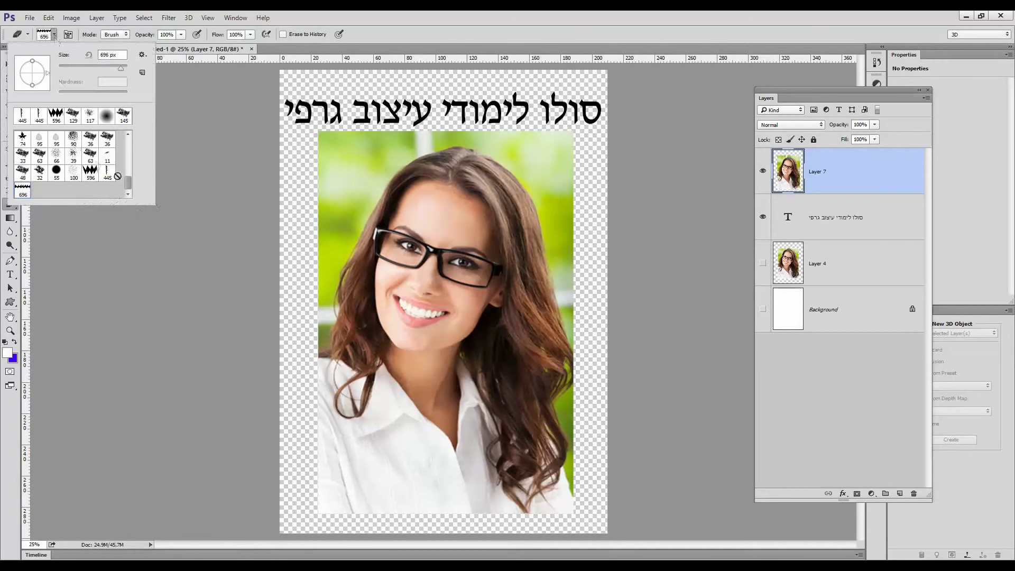
left_click_drag(93, 145, 122, 196)
mouse_move(129, 185)
left_mouse_down()
mouse_move(127, 140)
mouse_move(130, 196)
left_mouse_up()
left_click(13, 208)
right_click(15, 207)
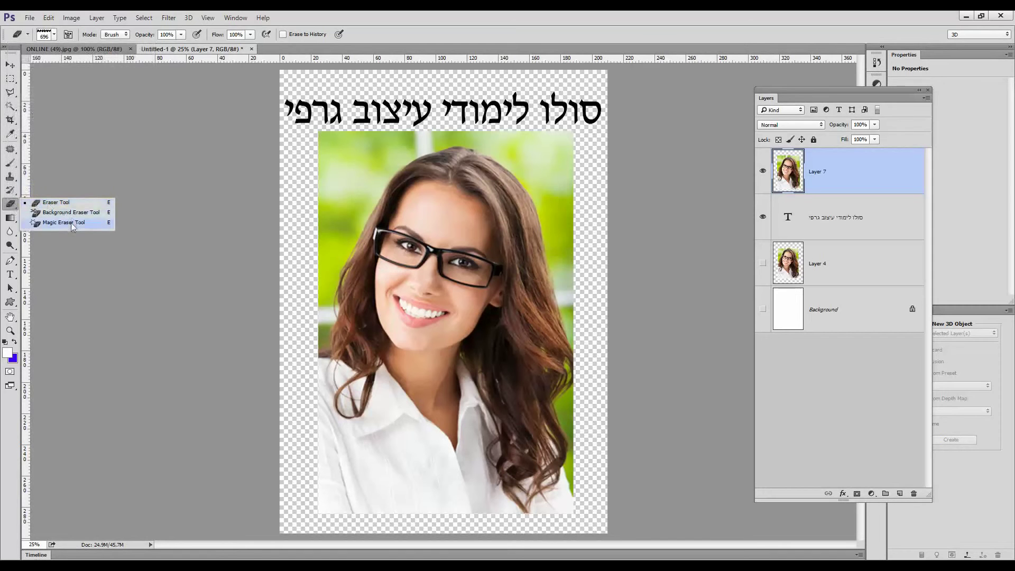
left_click(69, 205)
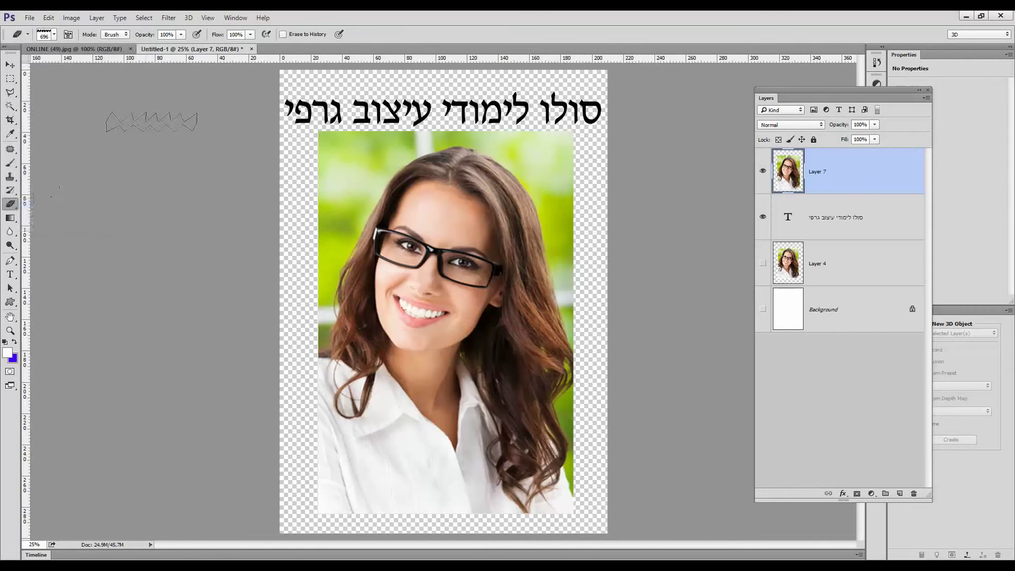
left_click(144, 17)
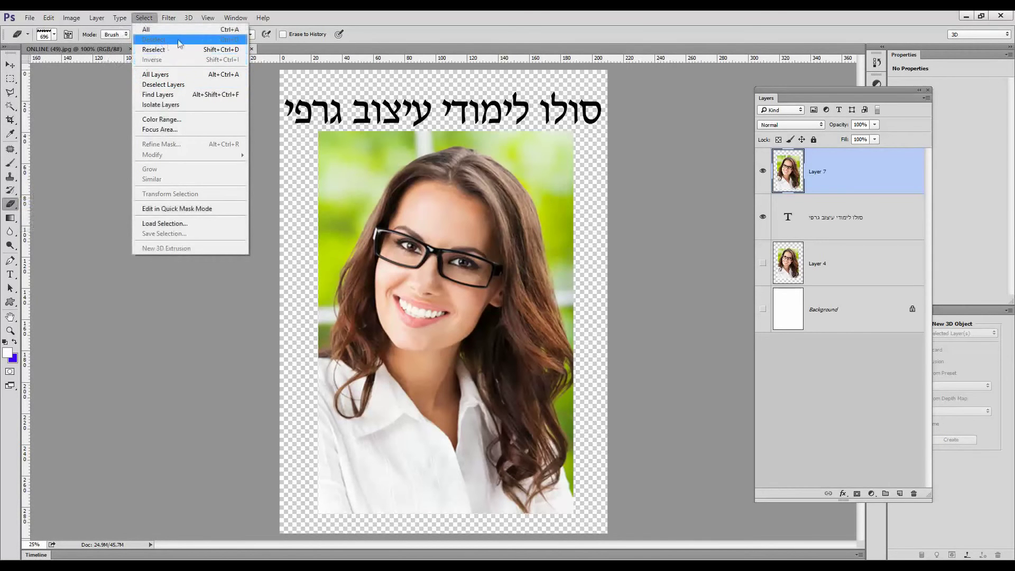
Erase the photo's top edge into a zigzag tear, show the white Background, and rough the top-right corner
left_click(11, 207)
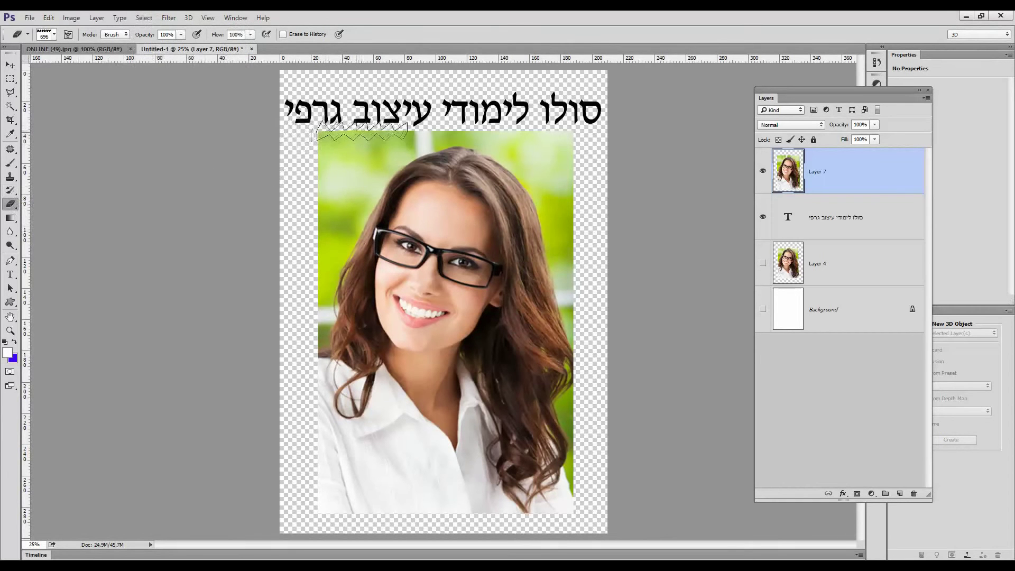
left_click(54, 35)
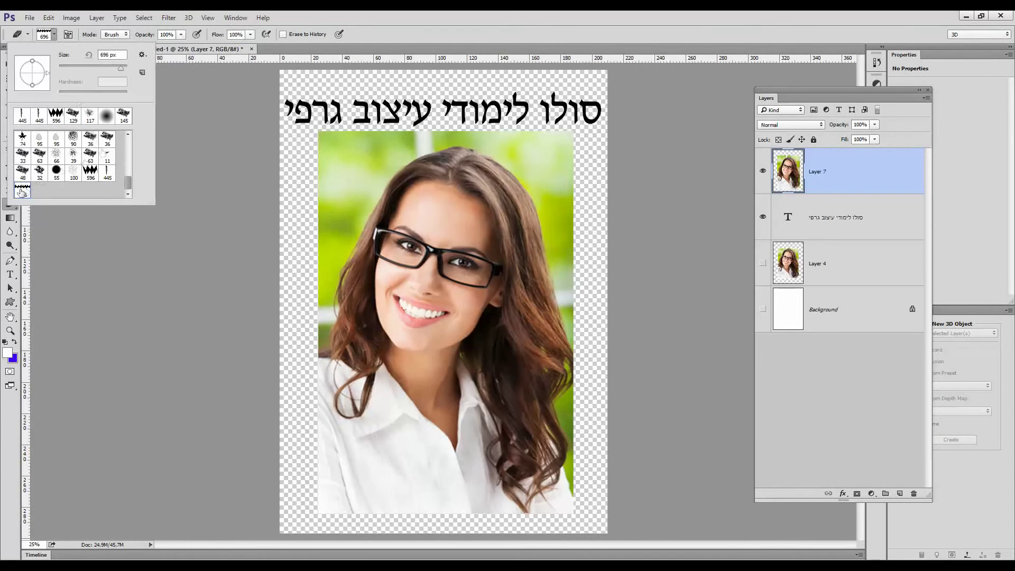
mouse_move(338, 127)
left_mouse_down()
mouse_move(506, 126)
mouse_move(547, 161)
left_mouse_up()
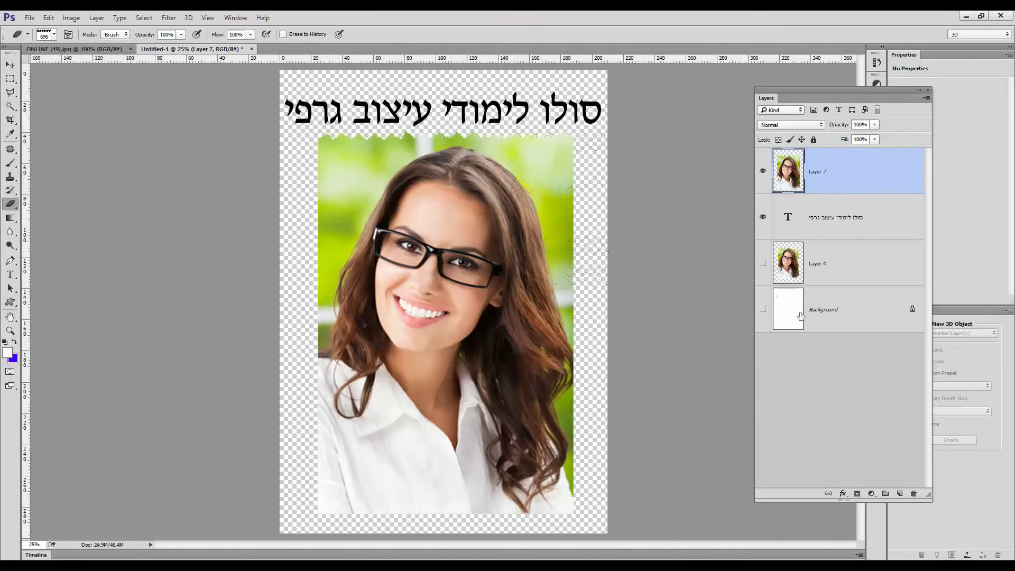
left_click(763, 312)
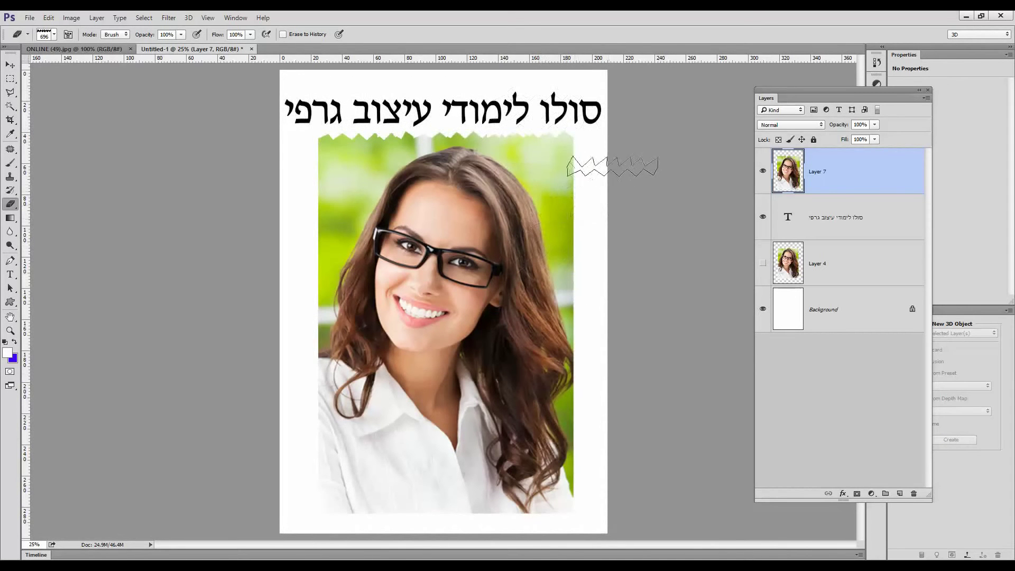
left_click_drag(611, 147, 618, 186)
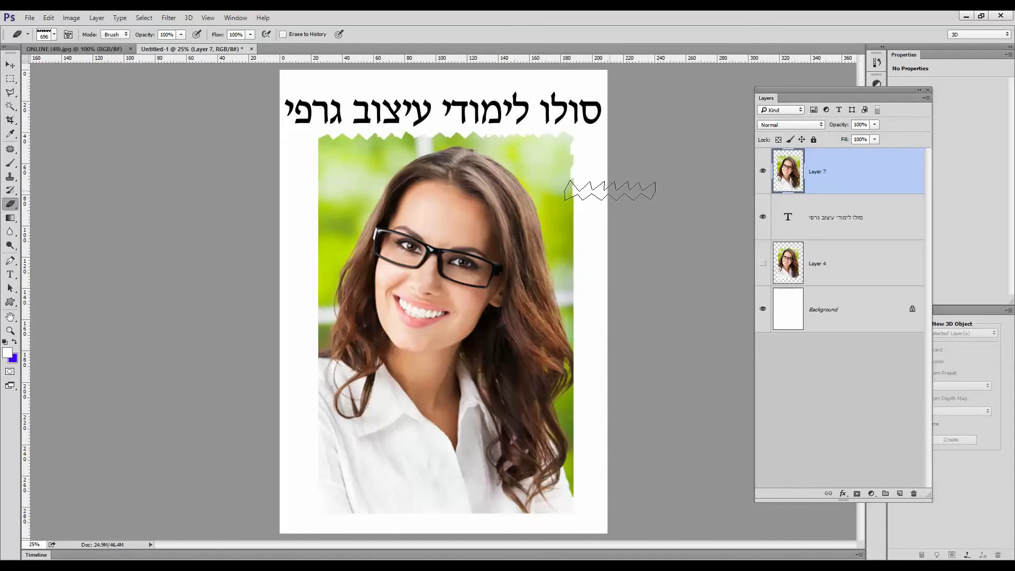
Rotate the zigzag brush upright and tear the photo's right and left edges
left_click(55, 35)
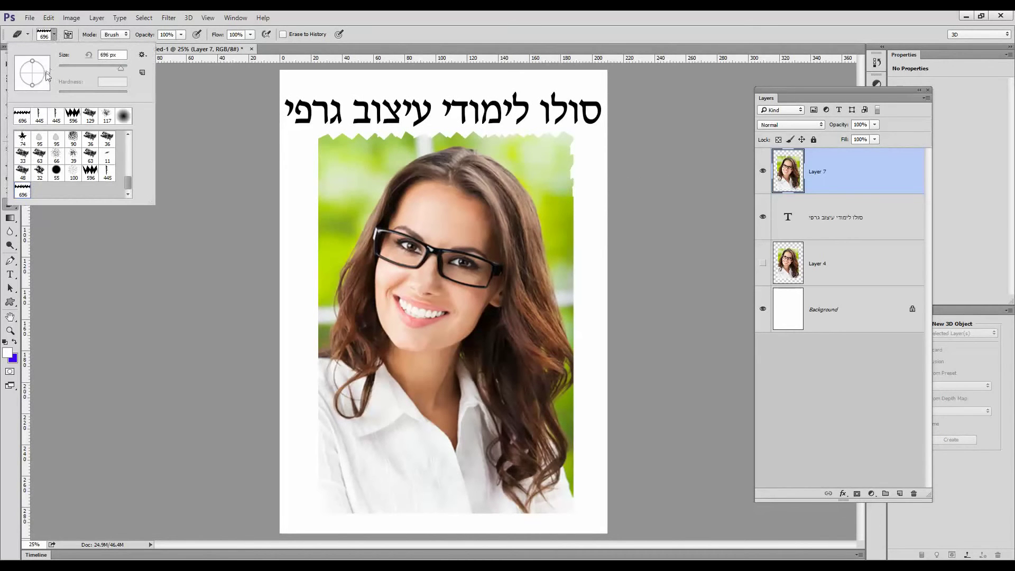
left_click_drag(47, 76, 18, 78)
left_click_drag(18, 76, 33, 59)
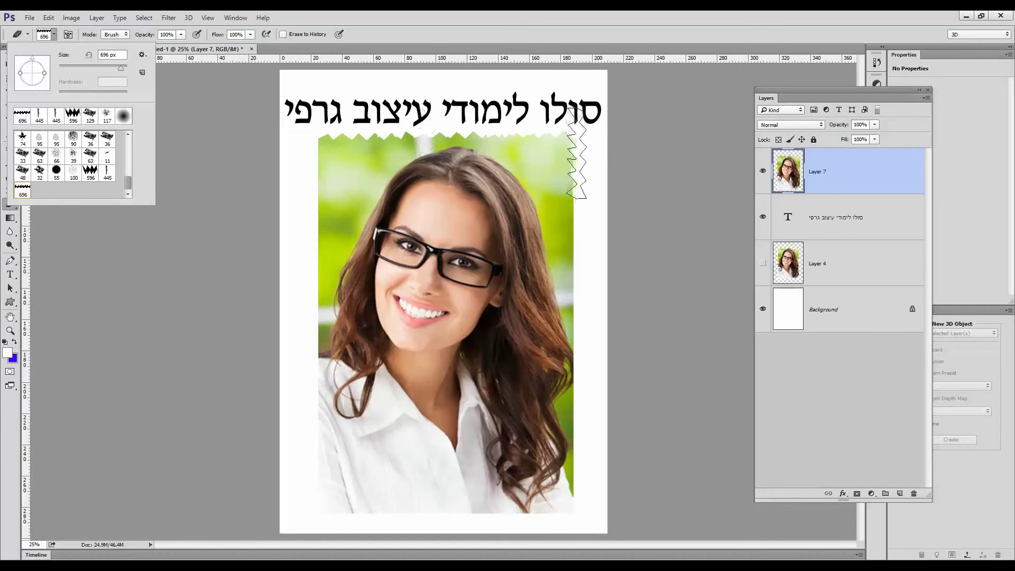
left_click(576, 161)
left_click_drag(581, 206, 578, 485)
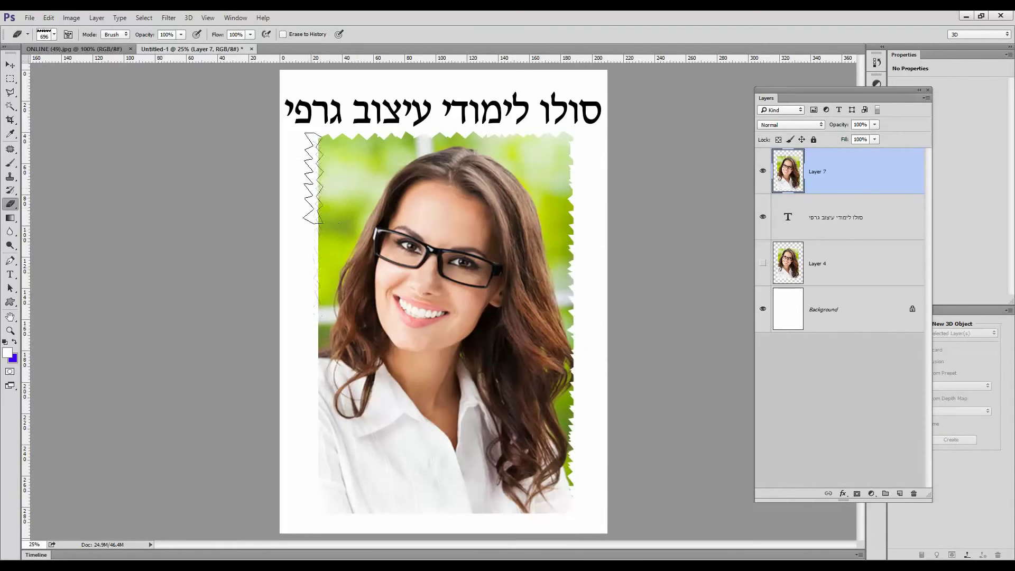
left_click_drag(313, 185, 315, 164)
mouse_move(316, 242)
left_mouse_down()
mouse_move(320, 453)
mouse_move(290, 504)
mouse_move(305, 479)
left_mouse_up()
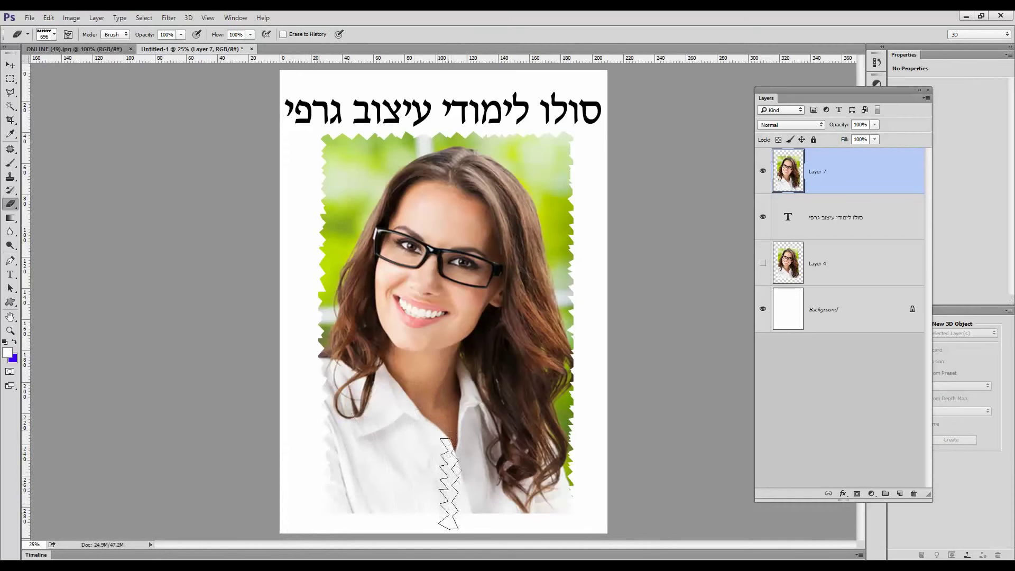
Rotate the brush back to horizontal and tear the photo's bottom edge
left_click(54, 35)
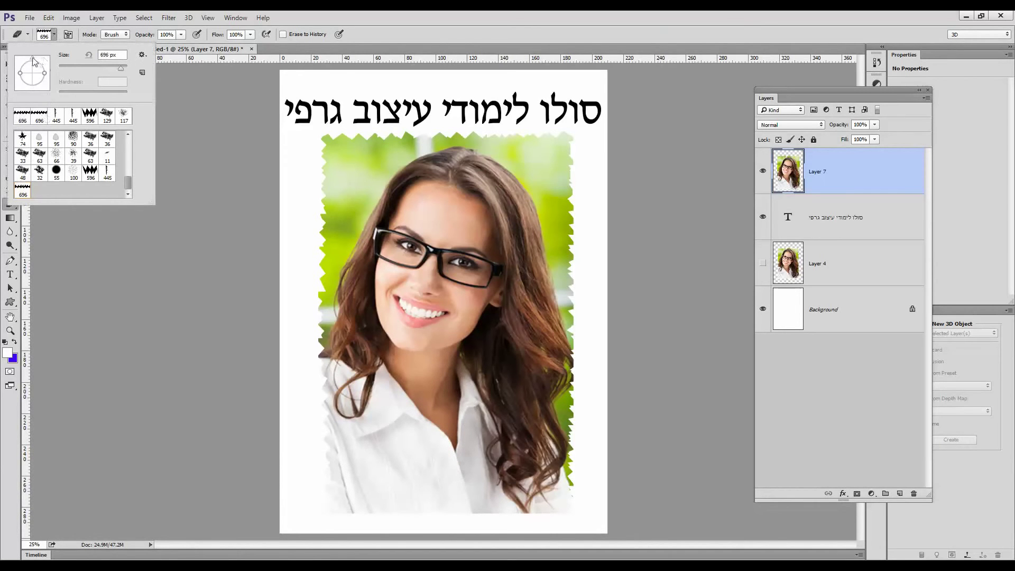
left_click_drag(33, 62, 47, 78)
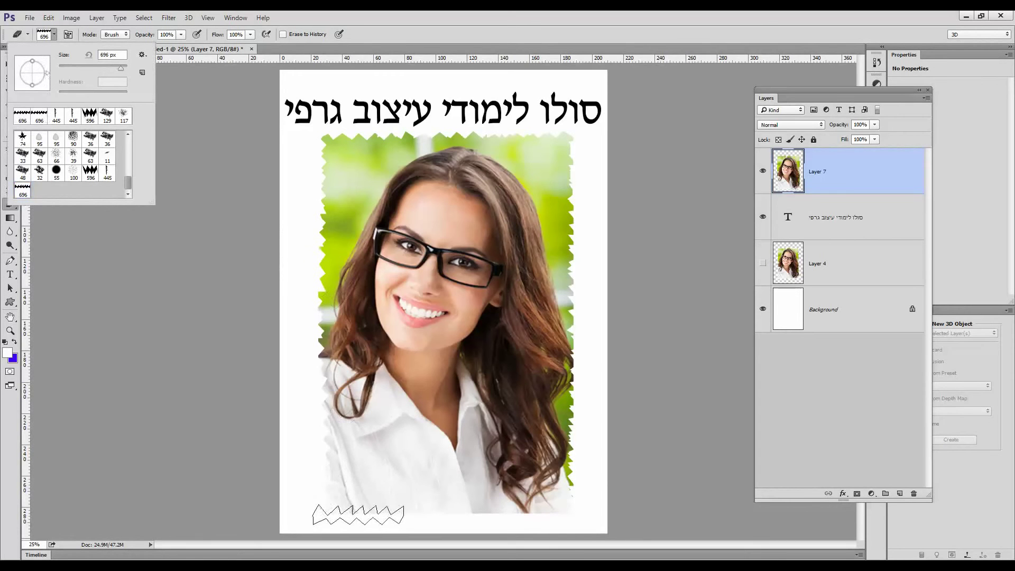
left_click(382, 518)
mouse_move(382, 519)
left_mouse_down()
mouse_move(554, 508)
mouse_move(420, 519)
mouse_move(510, 516)
left_mouse_up()
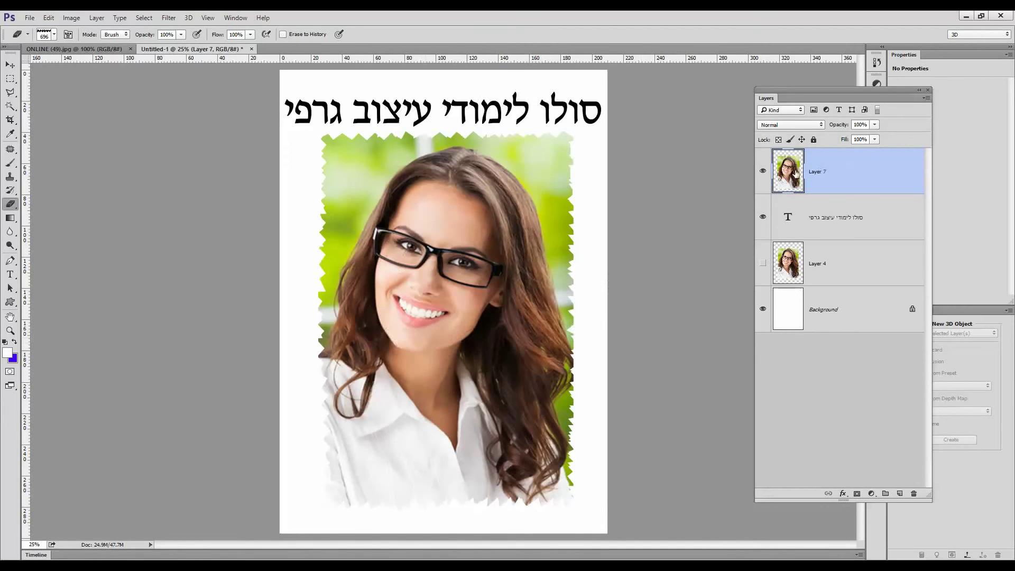
left_click(838, 304)
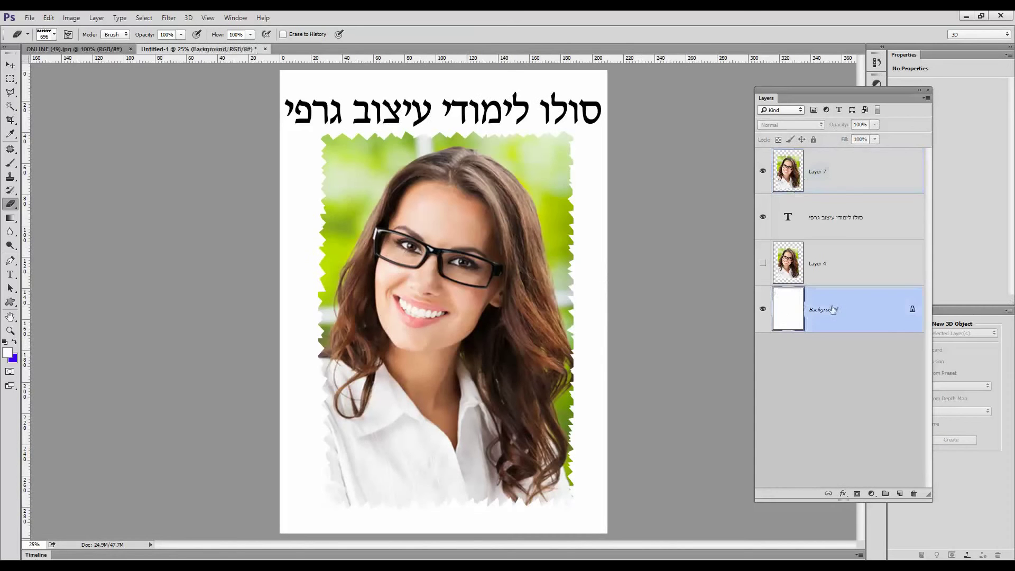
left_click(49, 18)
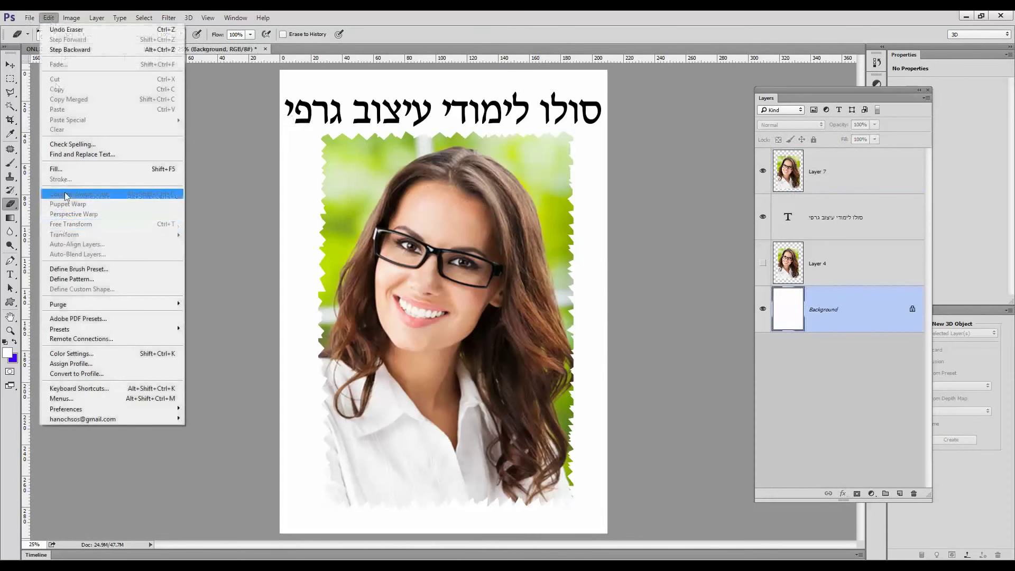
left_click(56, 168)
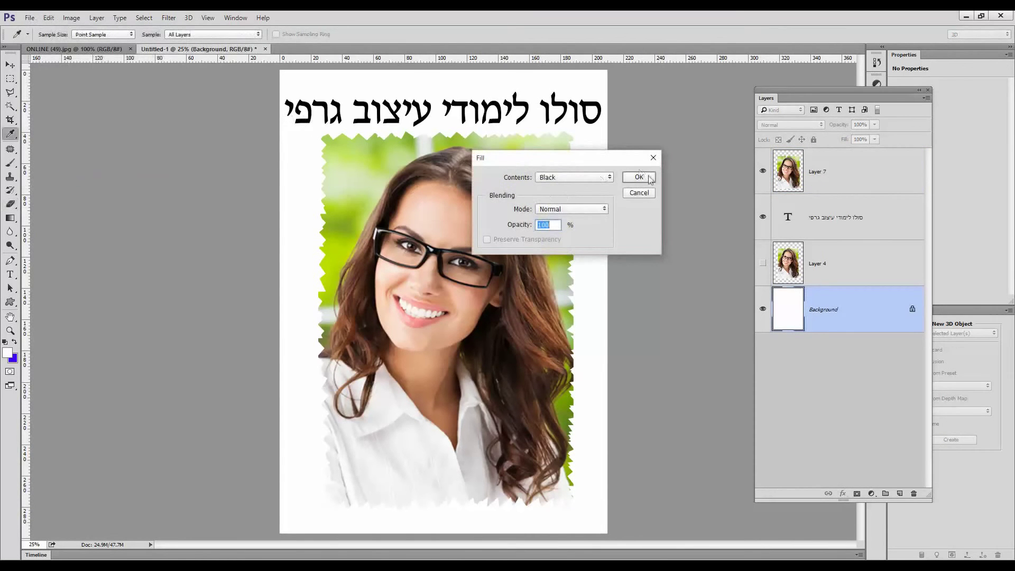
left_click(642, 176)
key("e")
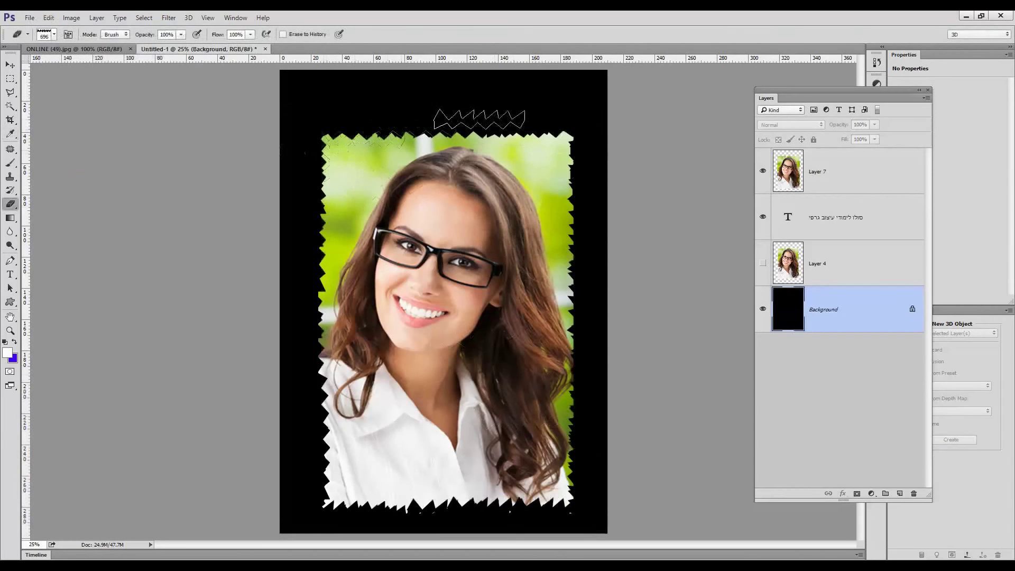
key("ctrl+z")
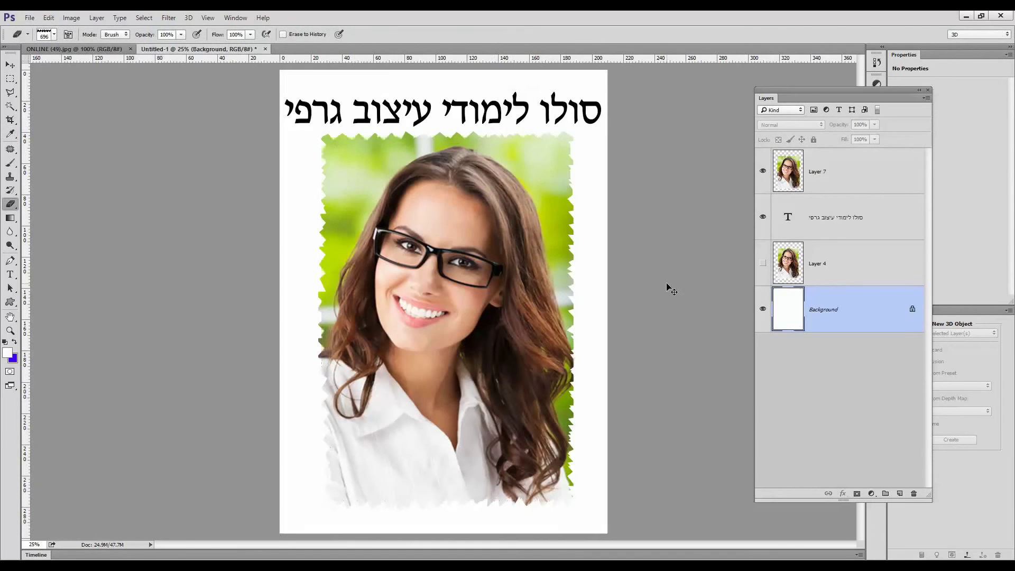
left_click(838, 274)
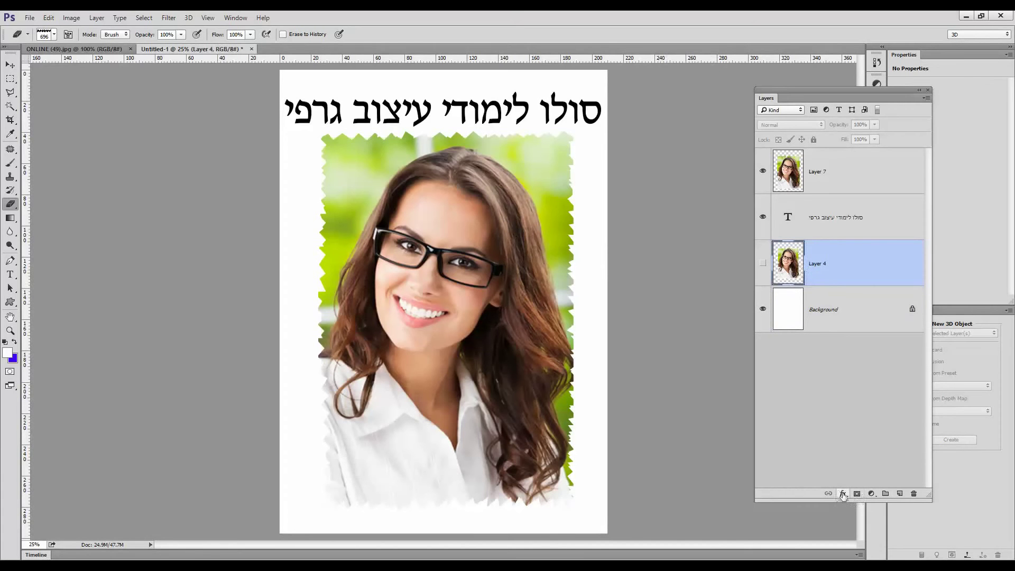
Give Layer 7 a soft drop shadow (35% opacity, 20 px distance, 22% spread) and enable a 1 px Stroke
left_click(816, 167)
left_click(843, 493)
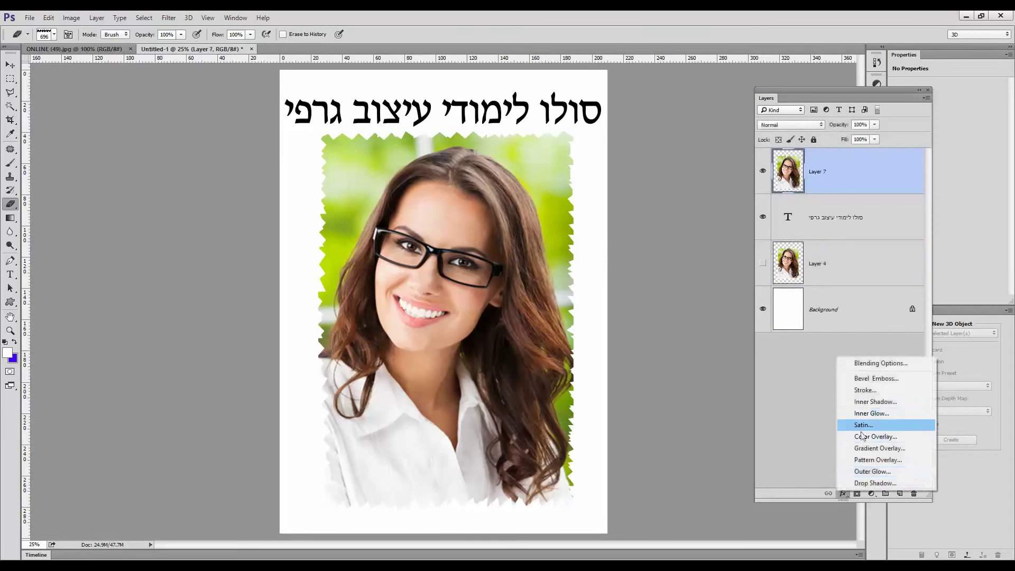
left_click(875, 483)
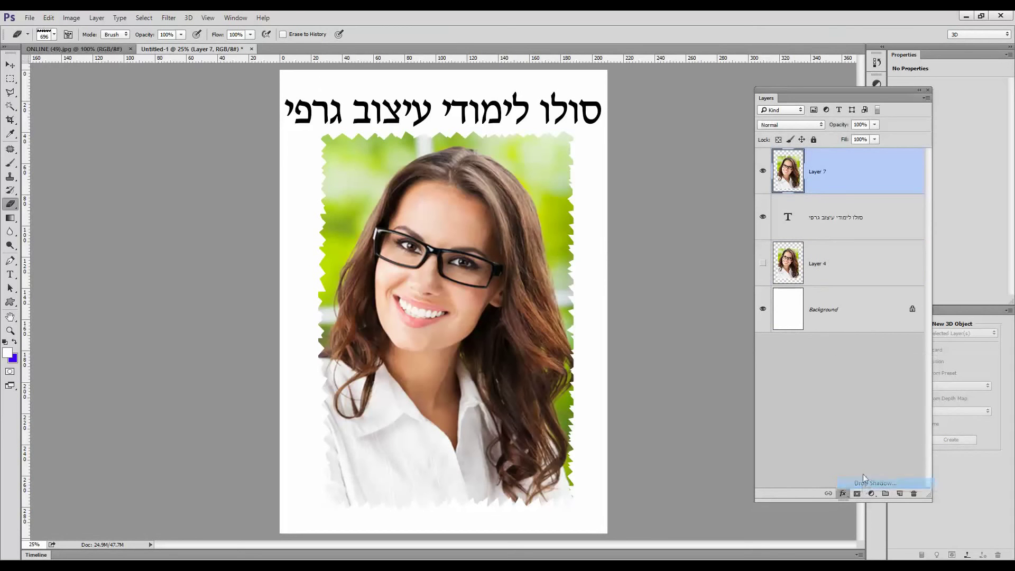
left_click_drag(707, 166, 686, 117)
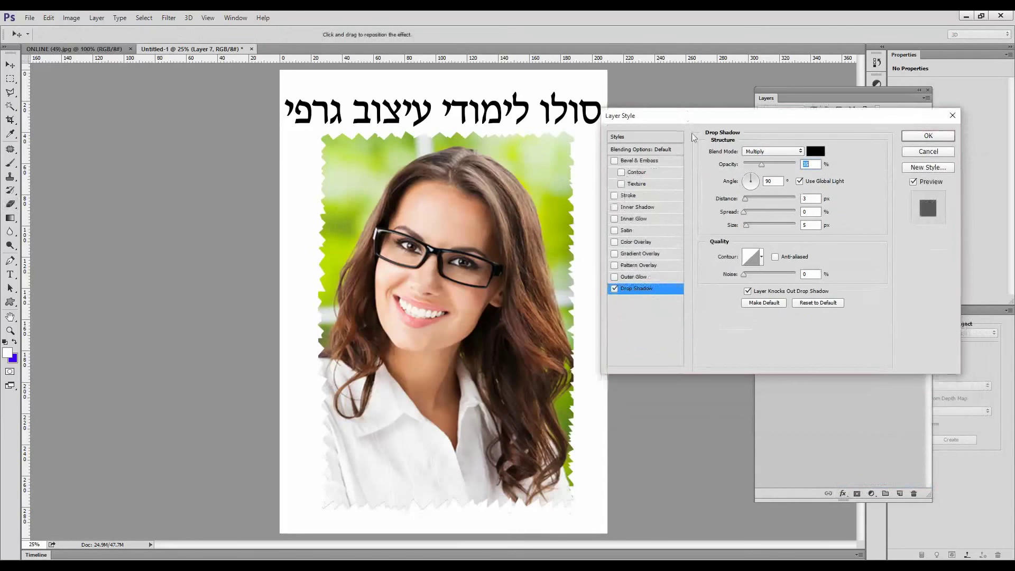
left_click(749, 199)
left_click_drag(749, 199, 754, 213)
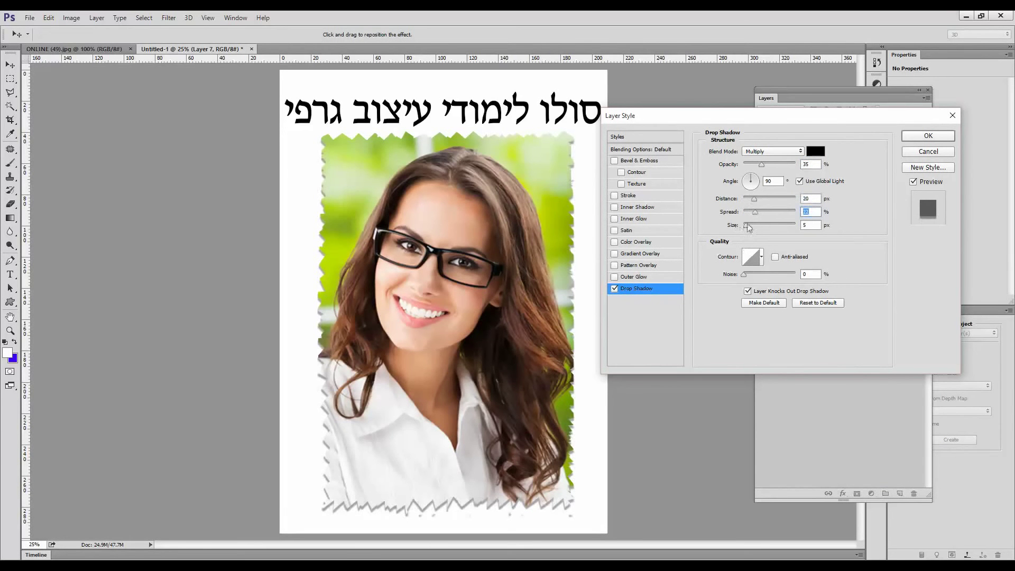
left_click_drag(749, 225, 760, 226)
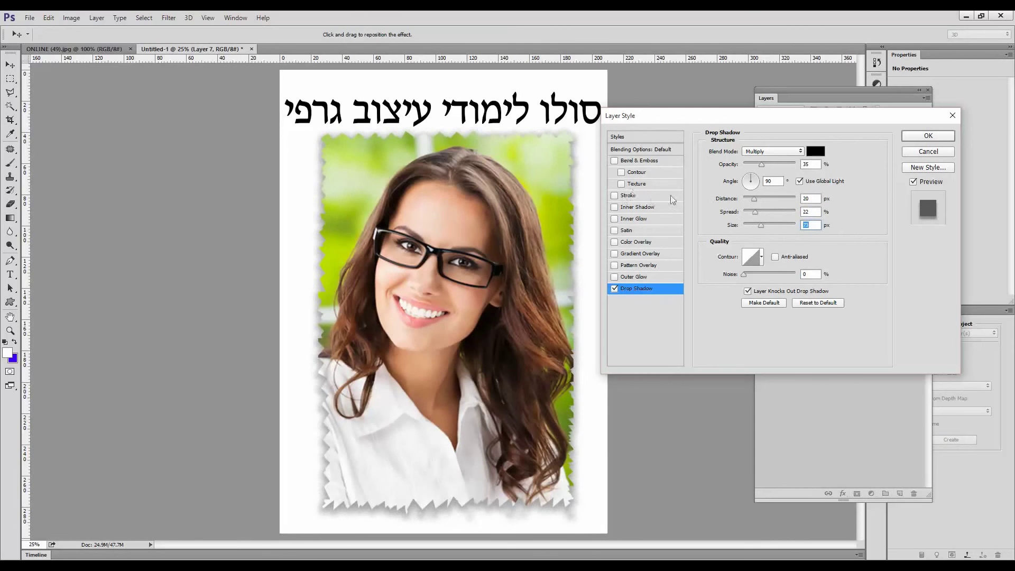
left_click(641, 196)
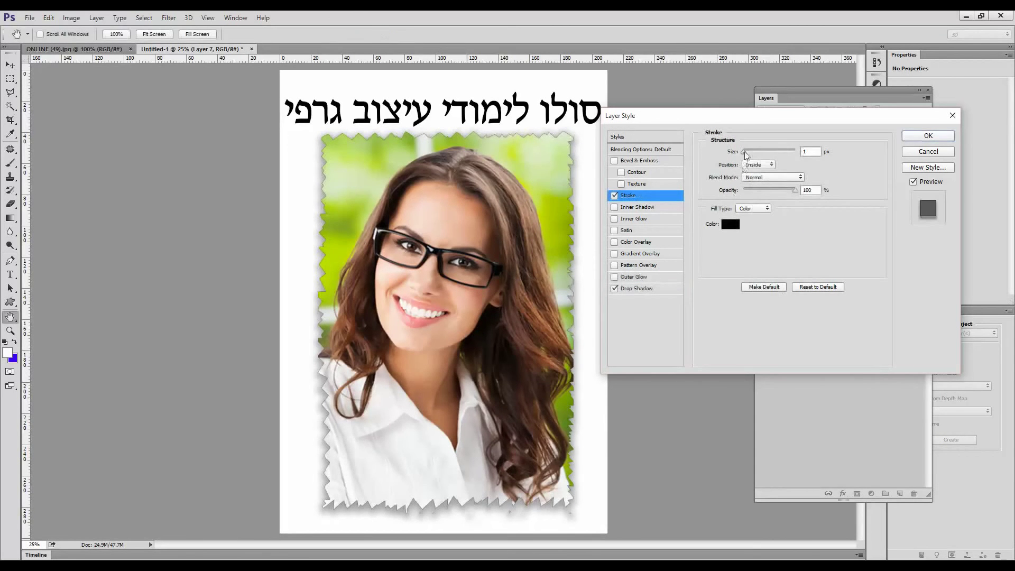
Make the photo's stroke a thicker white inside stroke and apply the layer style
left_click_drag(744, 151, 749, 151)
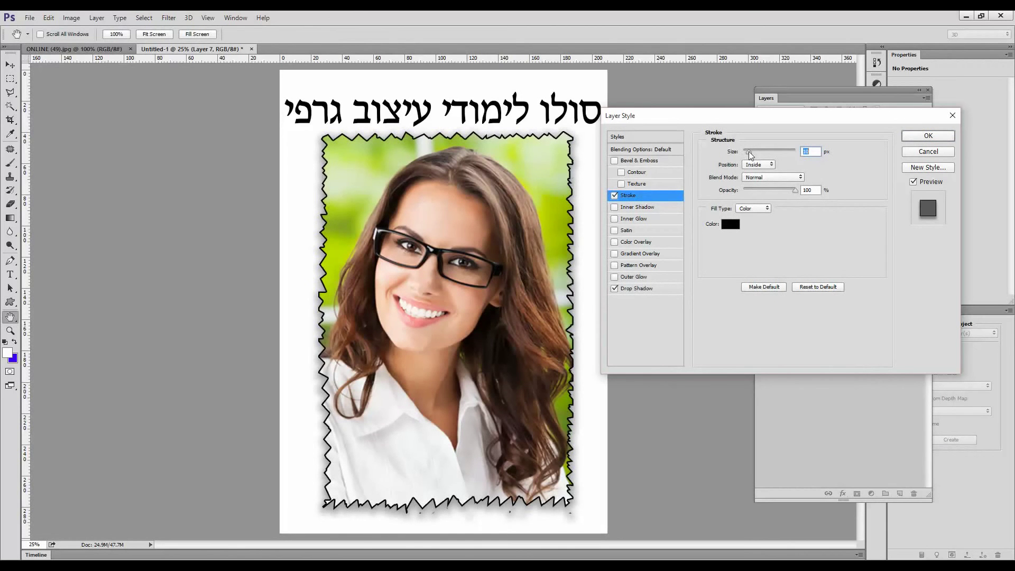
left_click(730, 224)
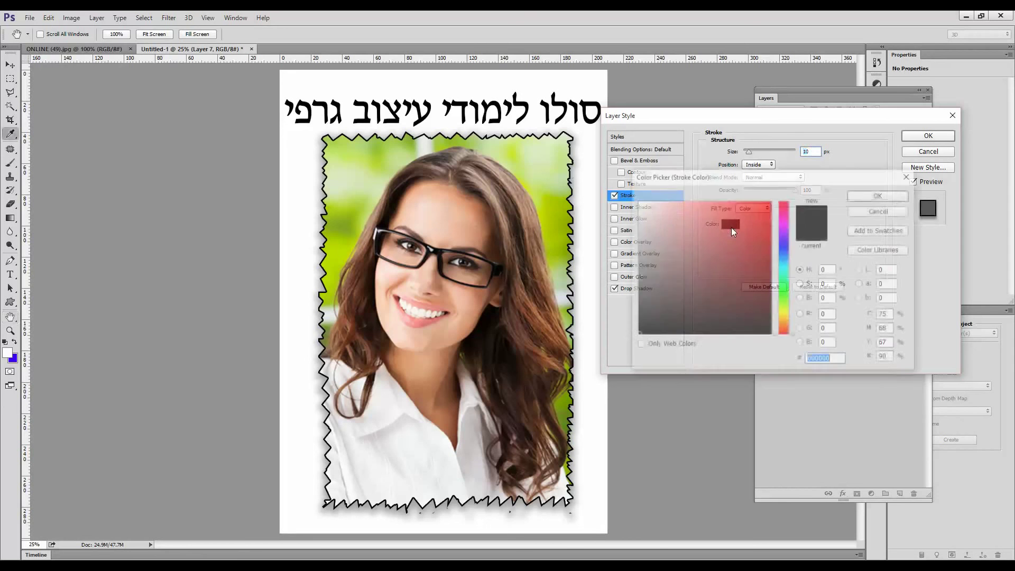
left_click_drag(650, 212, 637, 201)
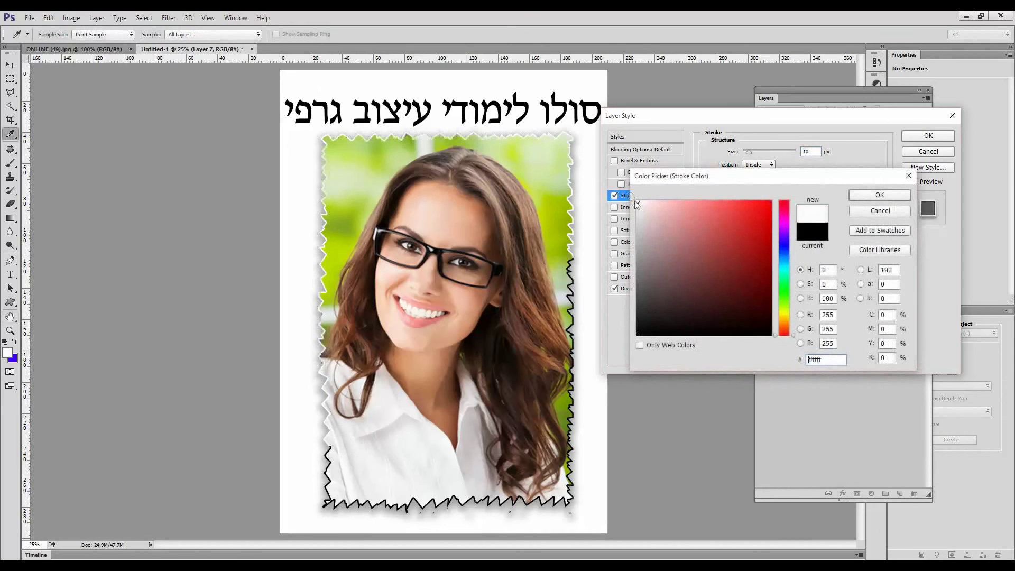
left_click(891, 197)
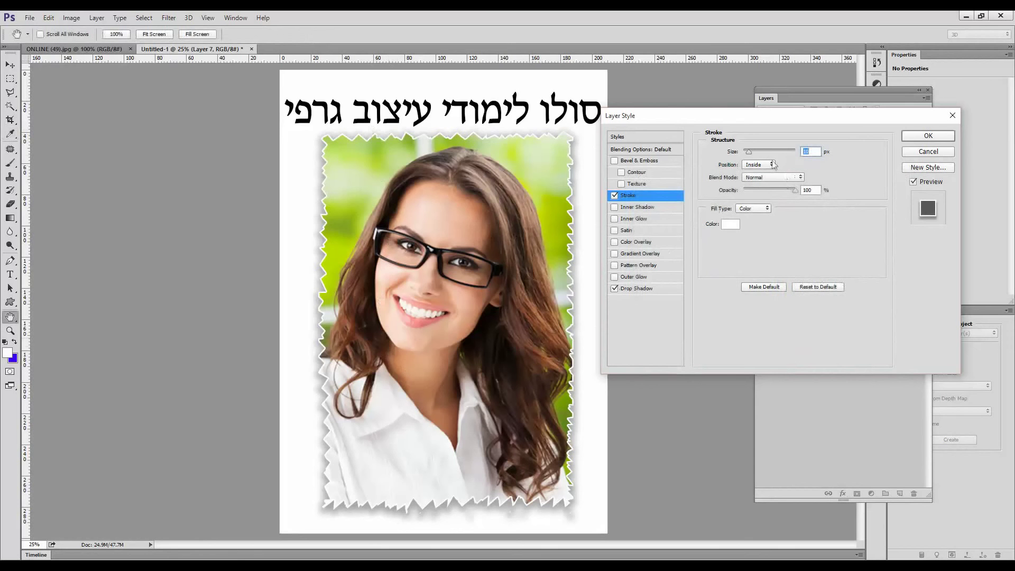
mouse_move(749, 150)
left_mouse_down()
mouse_move(775, 150)
mouse_move(745, 154)
left_mouse_up()
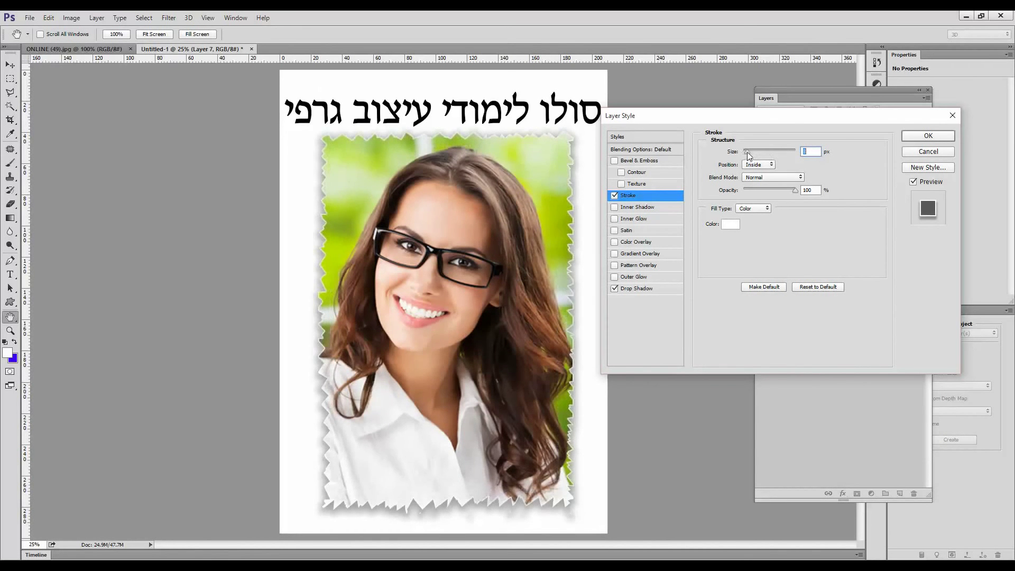
left_click(943, 139)
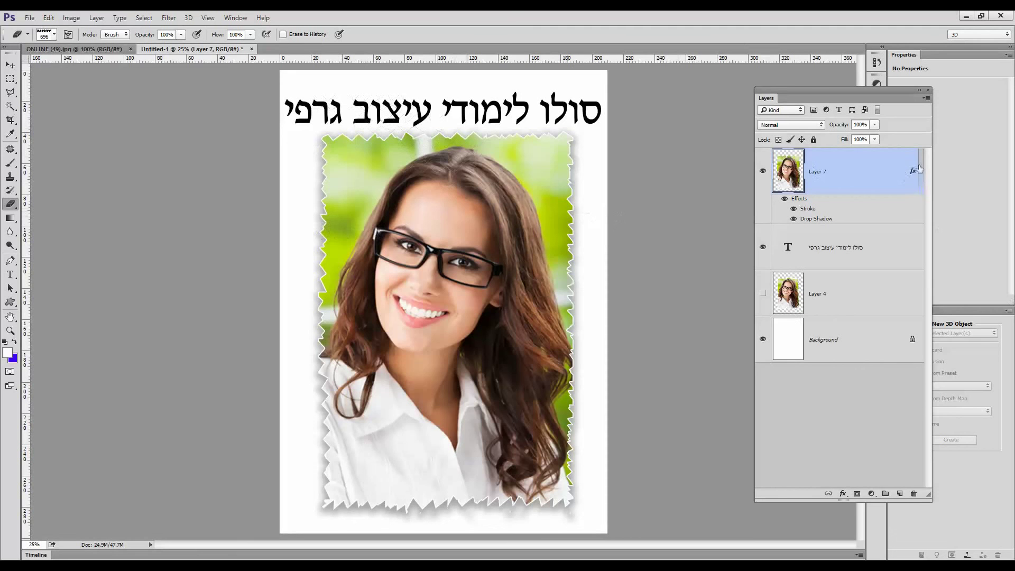
Strip Layer 7's stroke and drop shadow effects, then load the torn photo's outline as a selection
left_click_drag(913, 173, 915, 494)
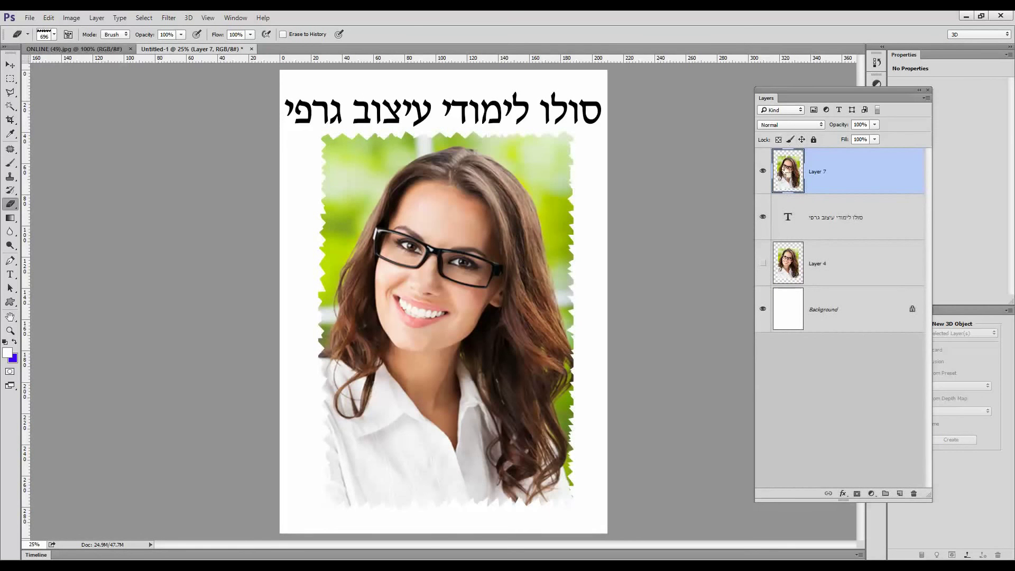
left_click(787, 174, "ctrl")
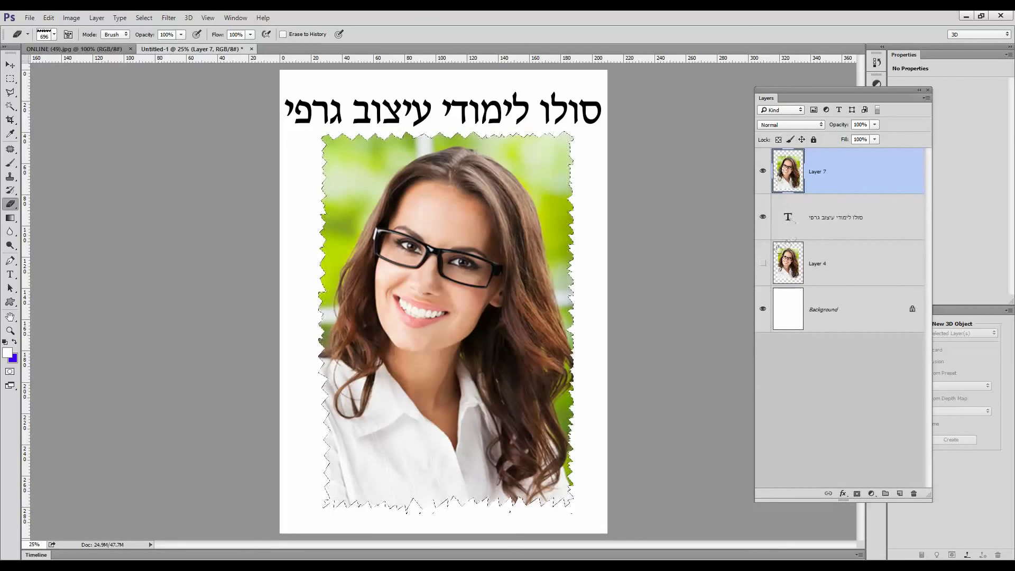
Feather the torn-photo selection by 15 pixels and add empty Layer 8 above the photo
left_click(144, 18)
mouse_move(190, 154)
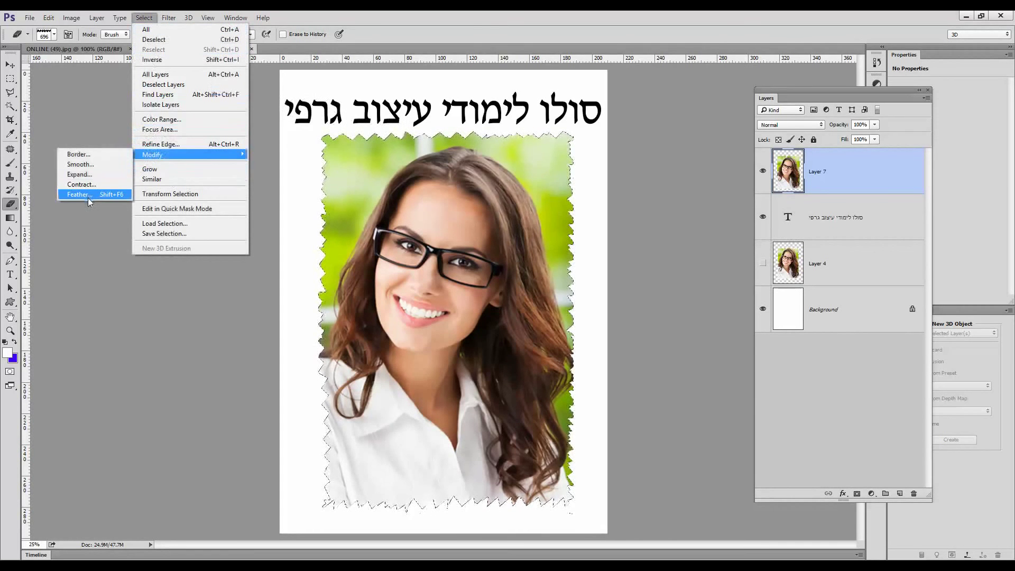
left_click(87, 195)
type("15")
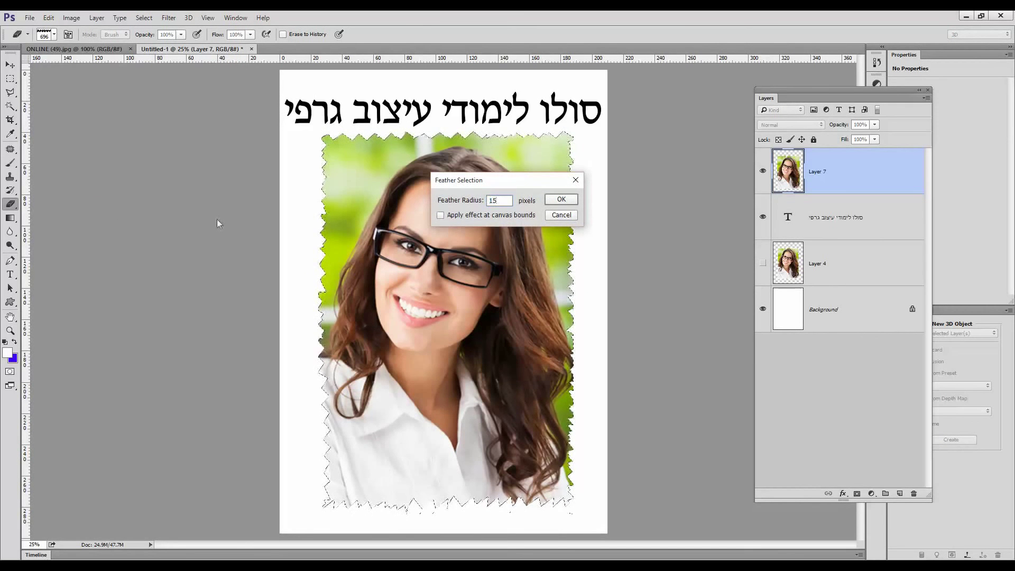
key("Return")
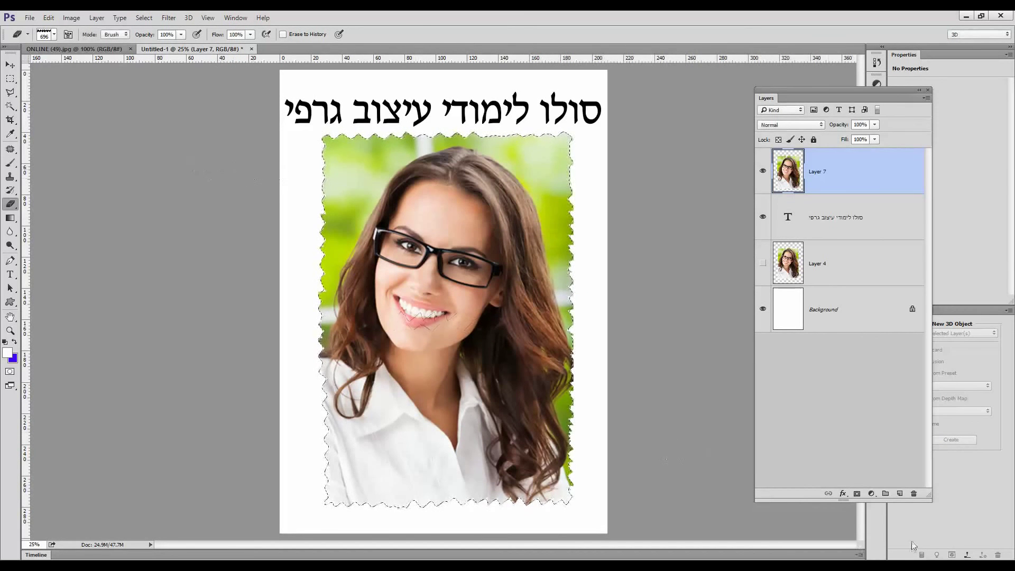
left_click(899, 493)
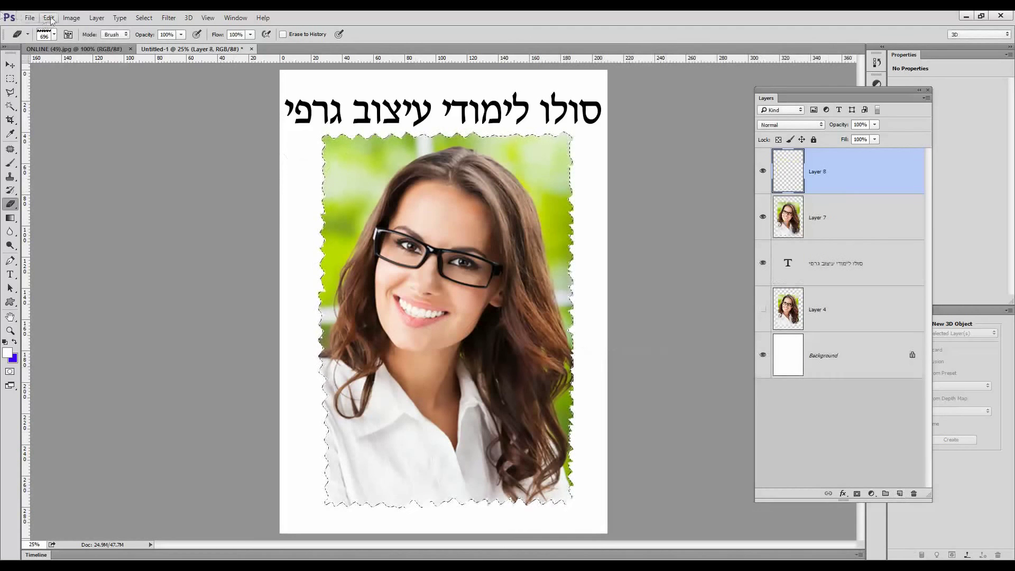
Fill the feathered selection on Layer 8 with black
left_click(48, 18)
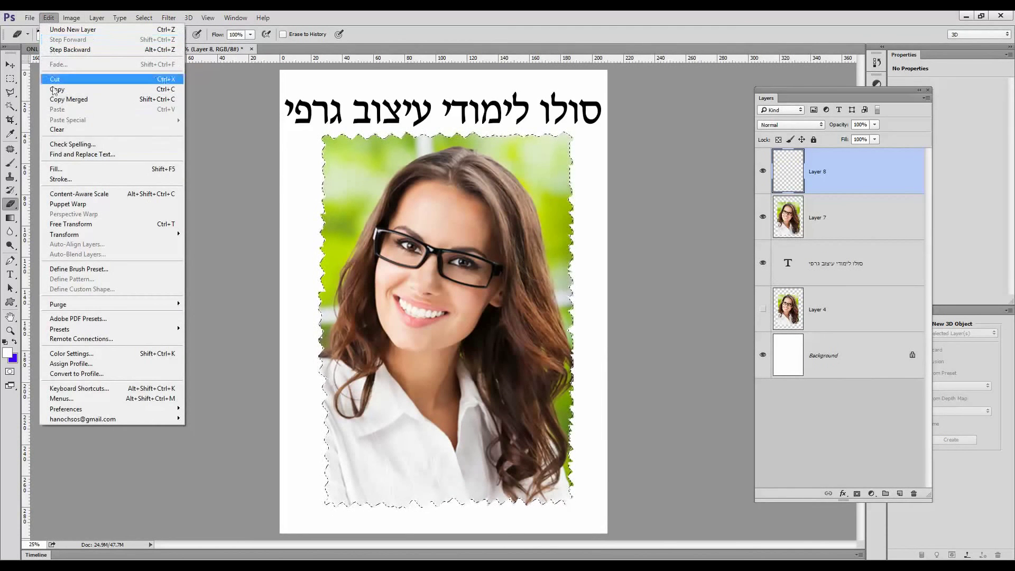
left_click(56, 169)
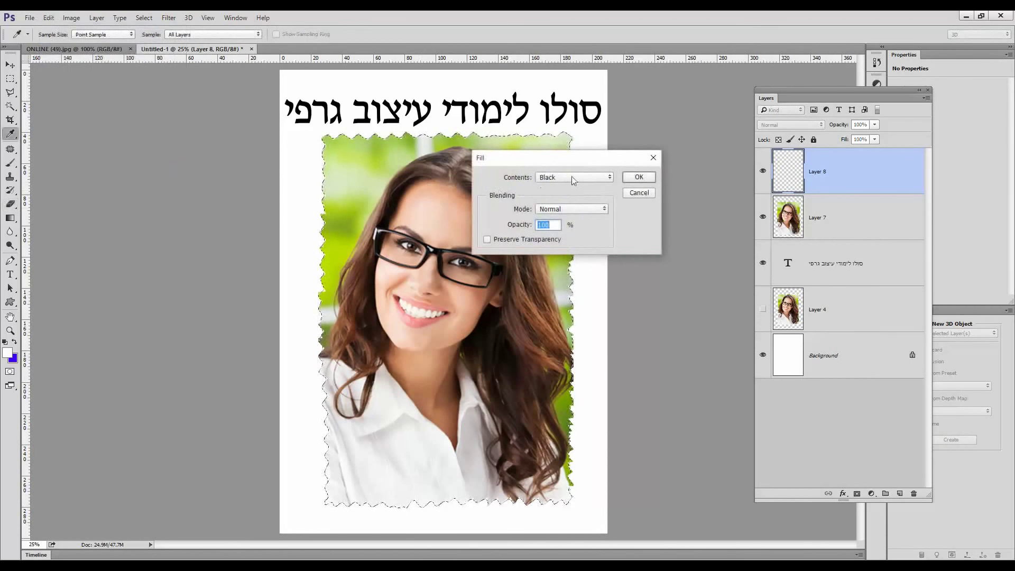
left_click(639, 178)
key("e")
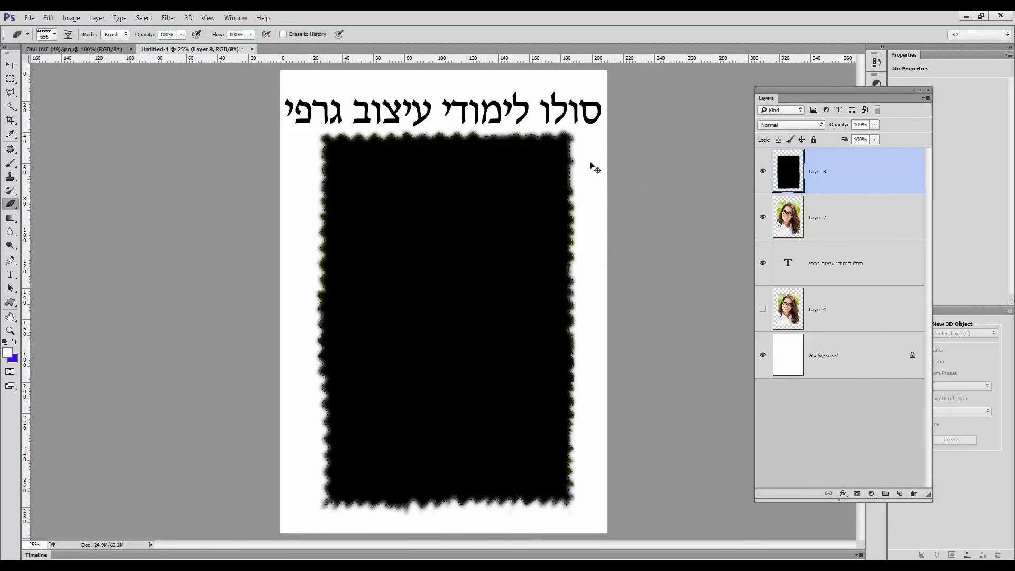
Deselect and move Layer 7 above Layer 8 in the layer stack
left_click(144, 18)
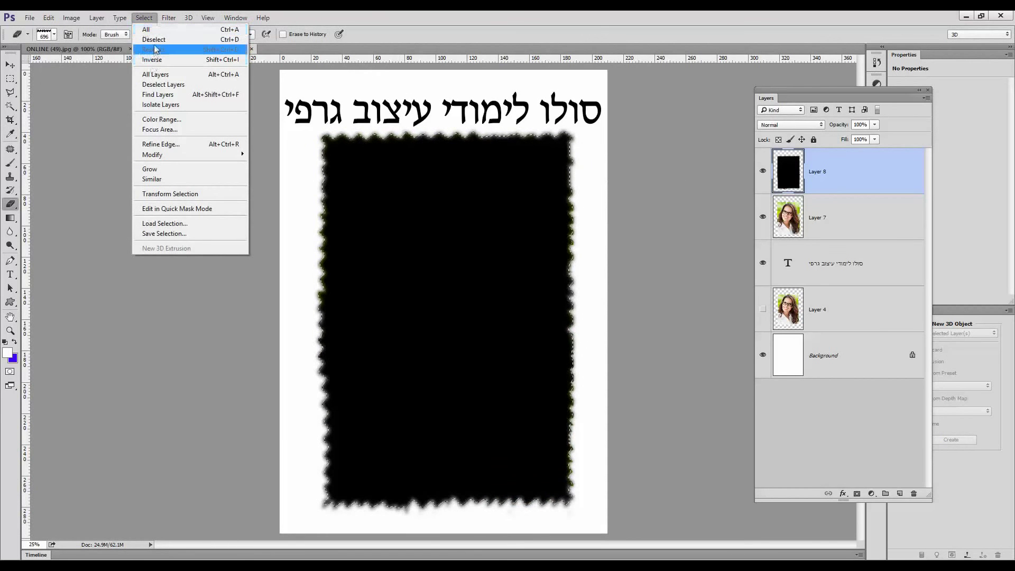
left_click(154, 39)
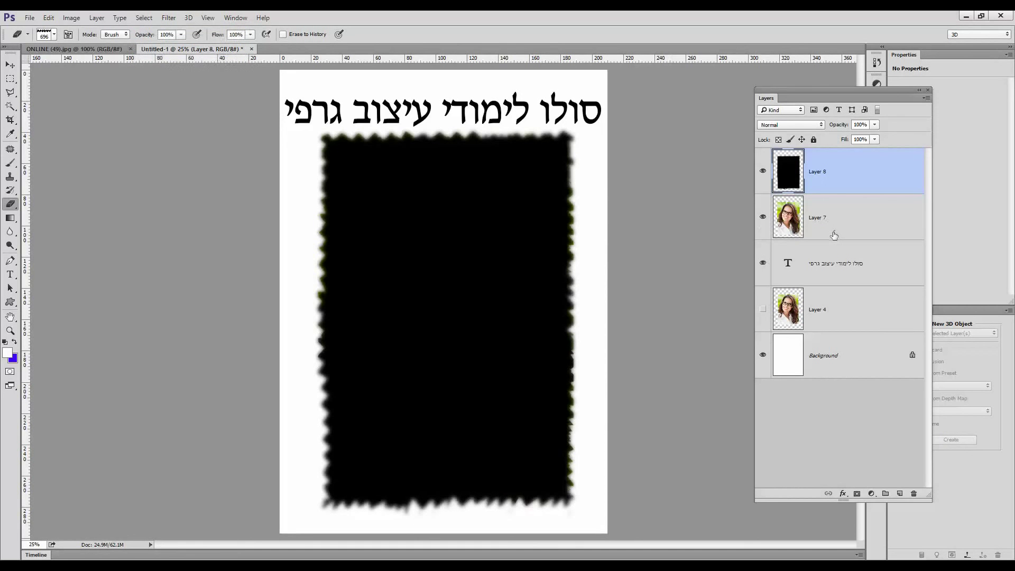
left_click_drag(834, 235, 824, 161)
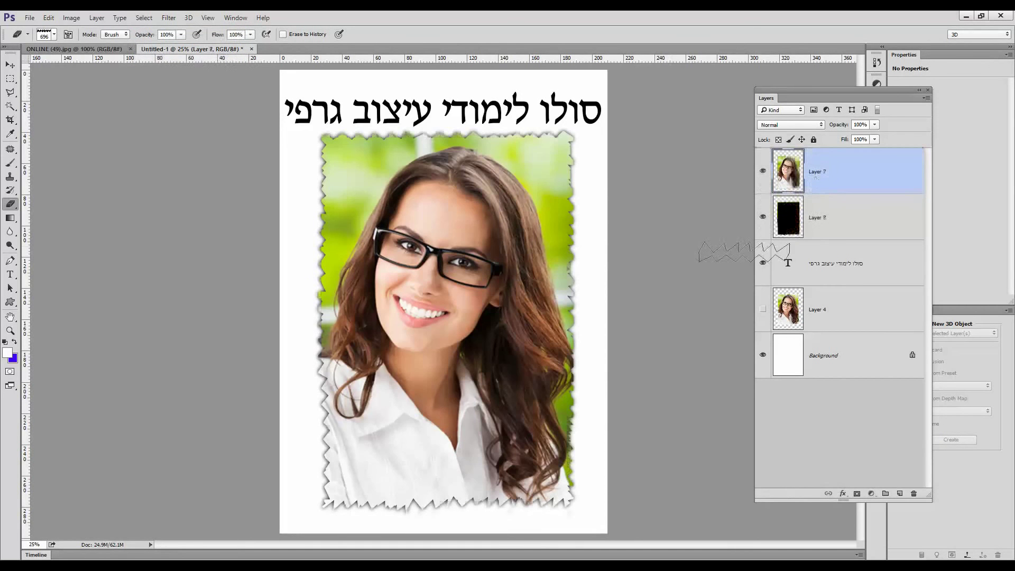
With the Move tool, nudge Layer 7 right and down so the black shadow shows behind it
left_click(10, 64)
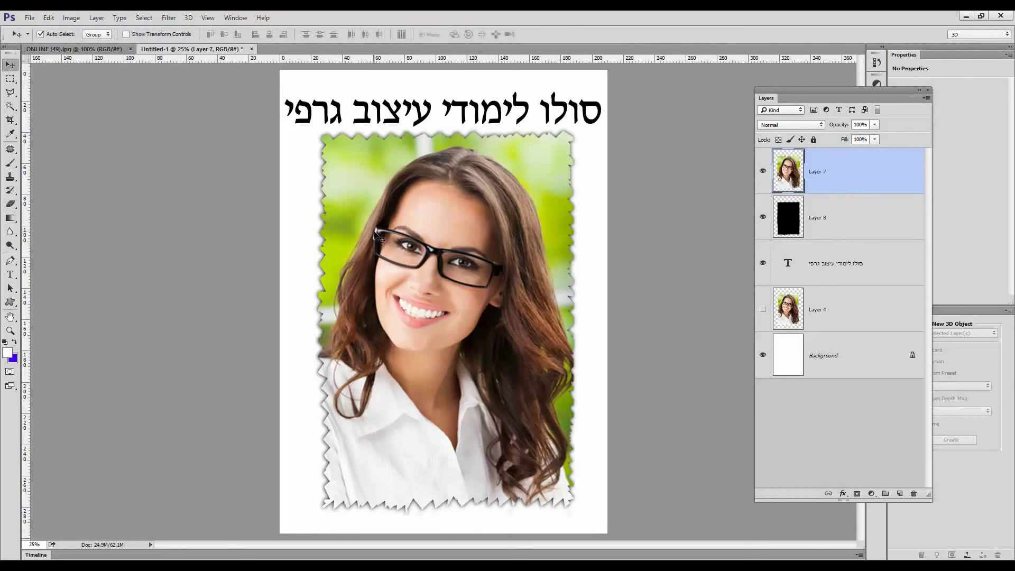
key("shift+Right")
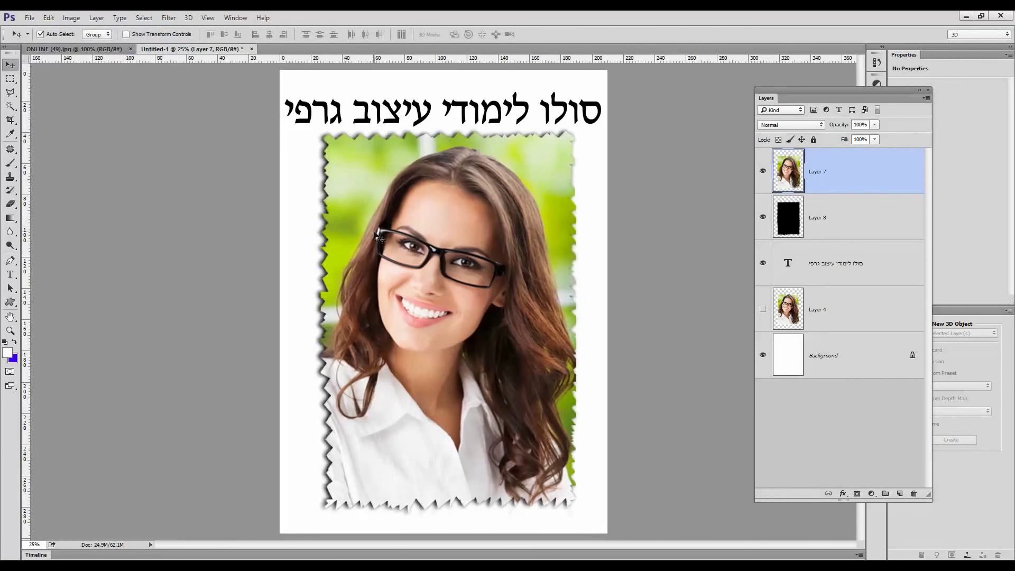
key("shift+Right")
key("shift+Down")
key("shift+Down")
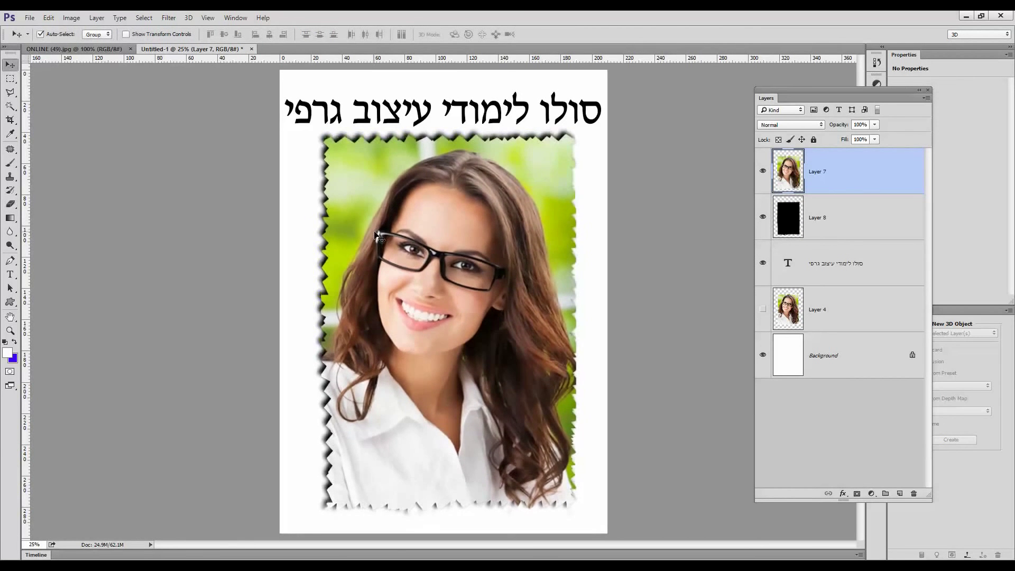
key("shift+Right")
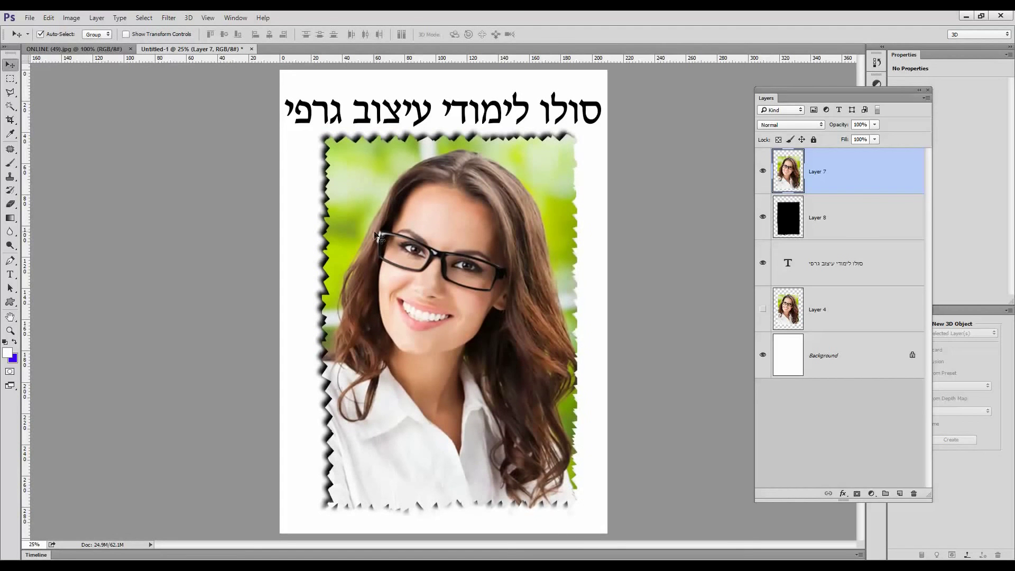
key("shift+Left")
key("shift+Left")
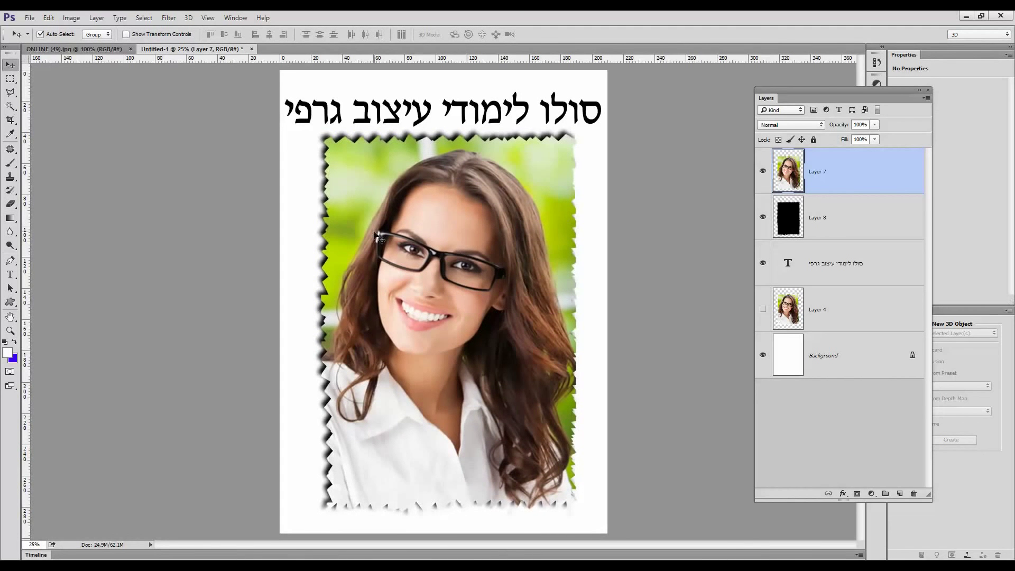